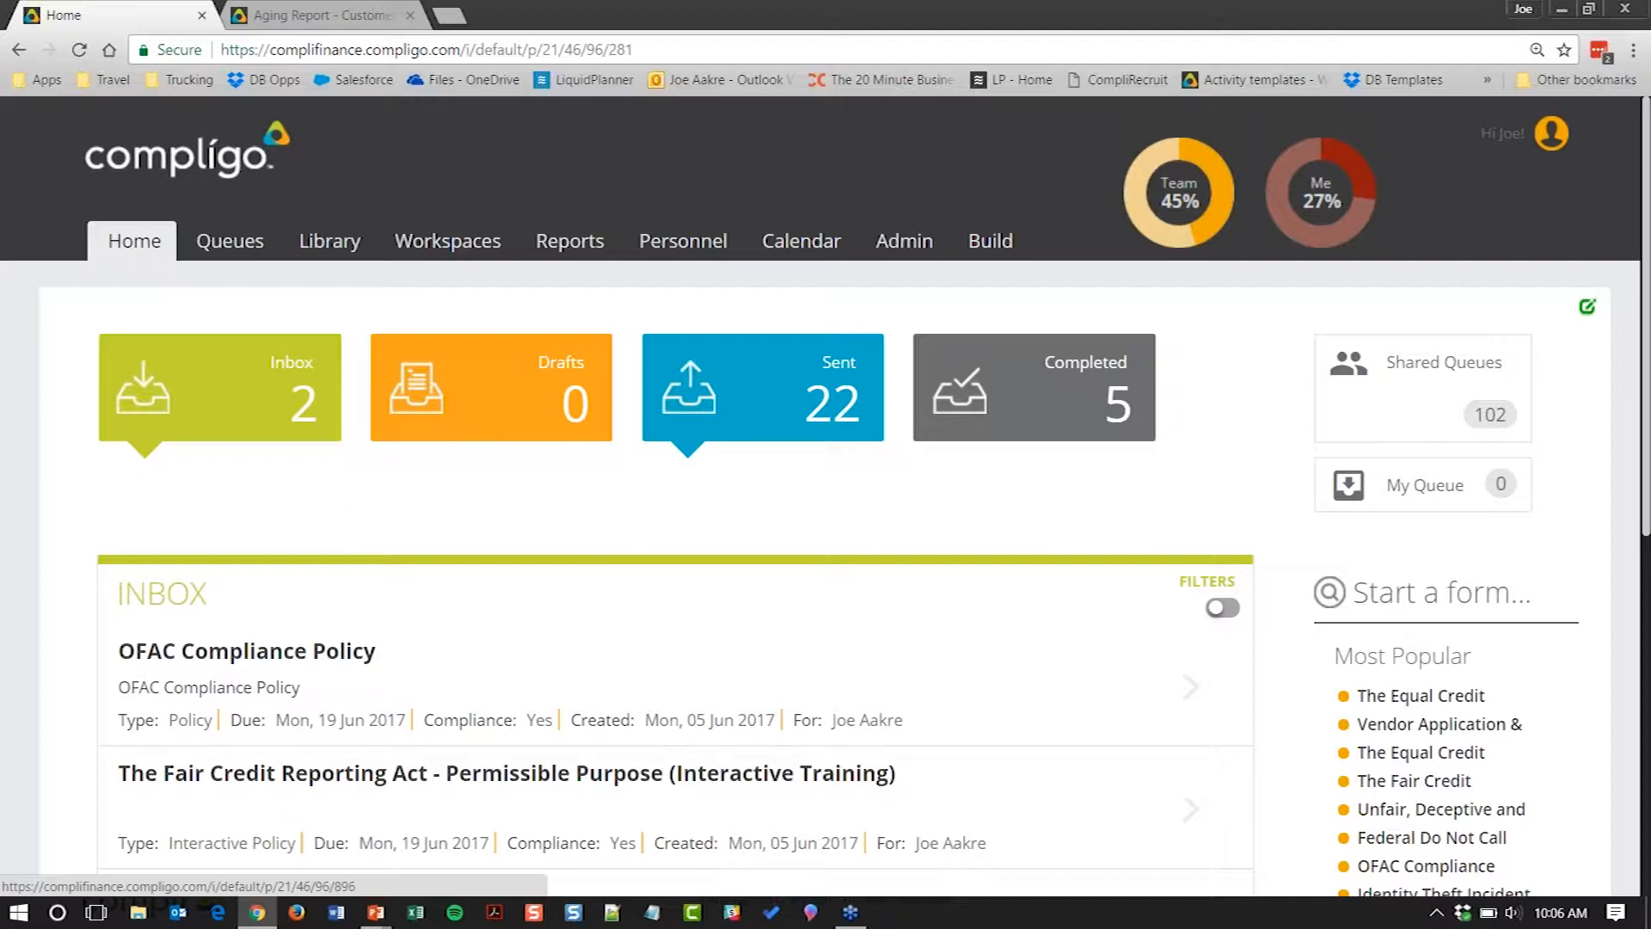
Step: Search the library for "unfair", open the Unfair, Deceptive and Abusive Practices Policy and read through its opening sections
{"action": "left_click", "coordinate": [320, 249]}
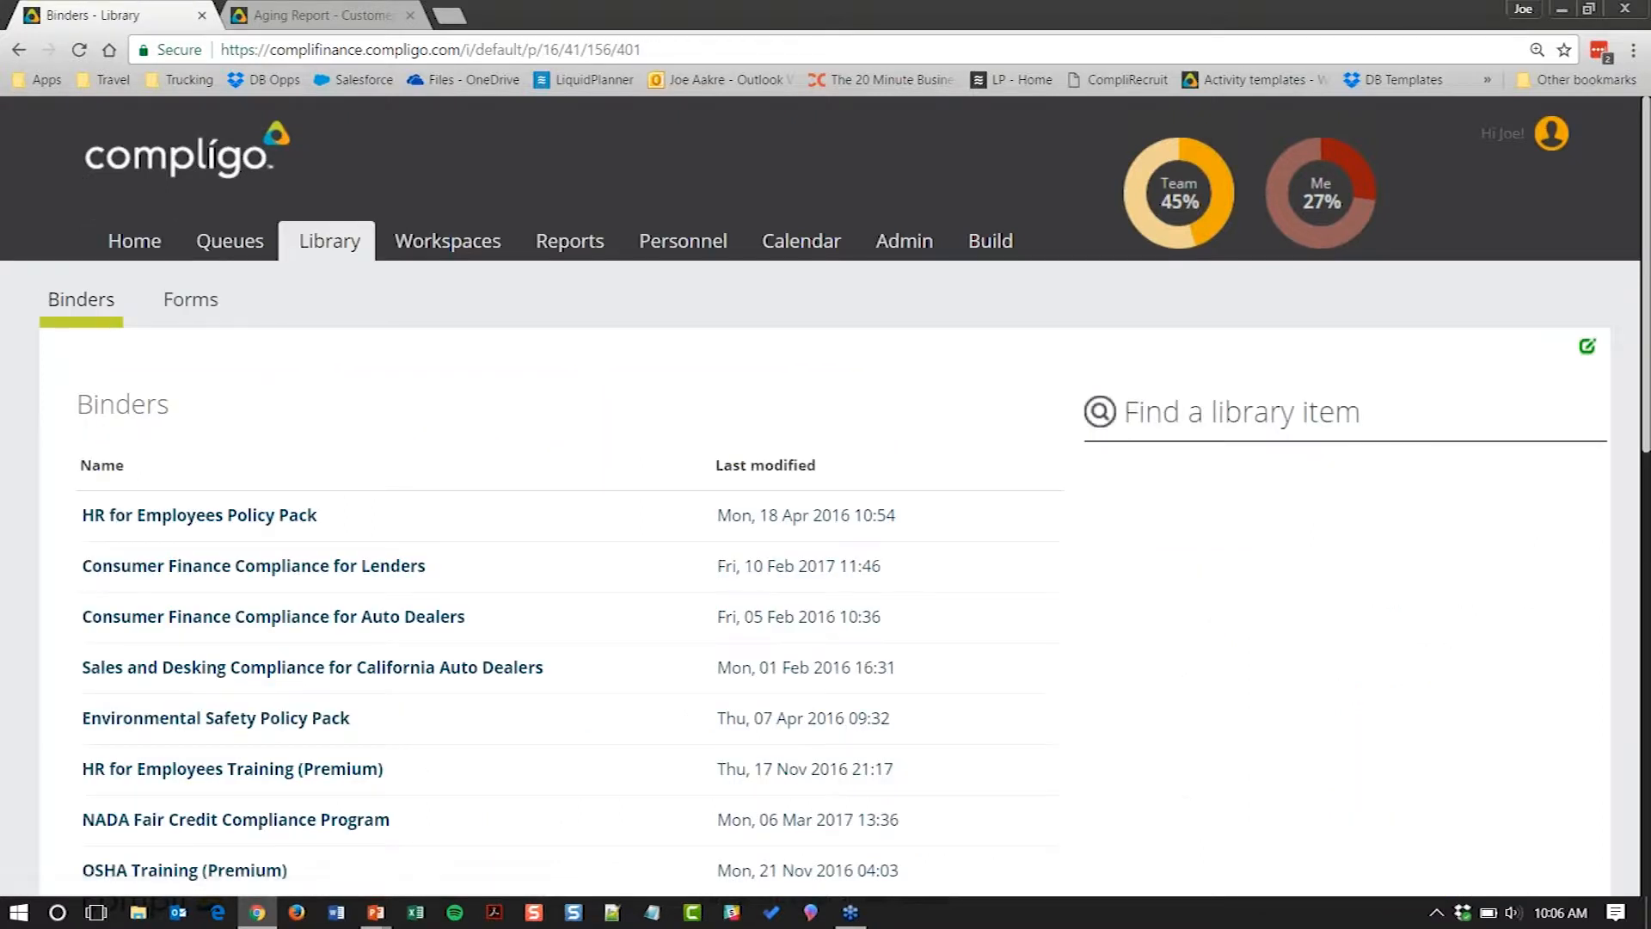
{"action": "left_click", "coordinate": [1182, 428]}
{"action": "type", "text": "unf"}
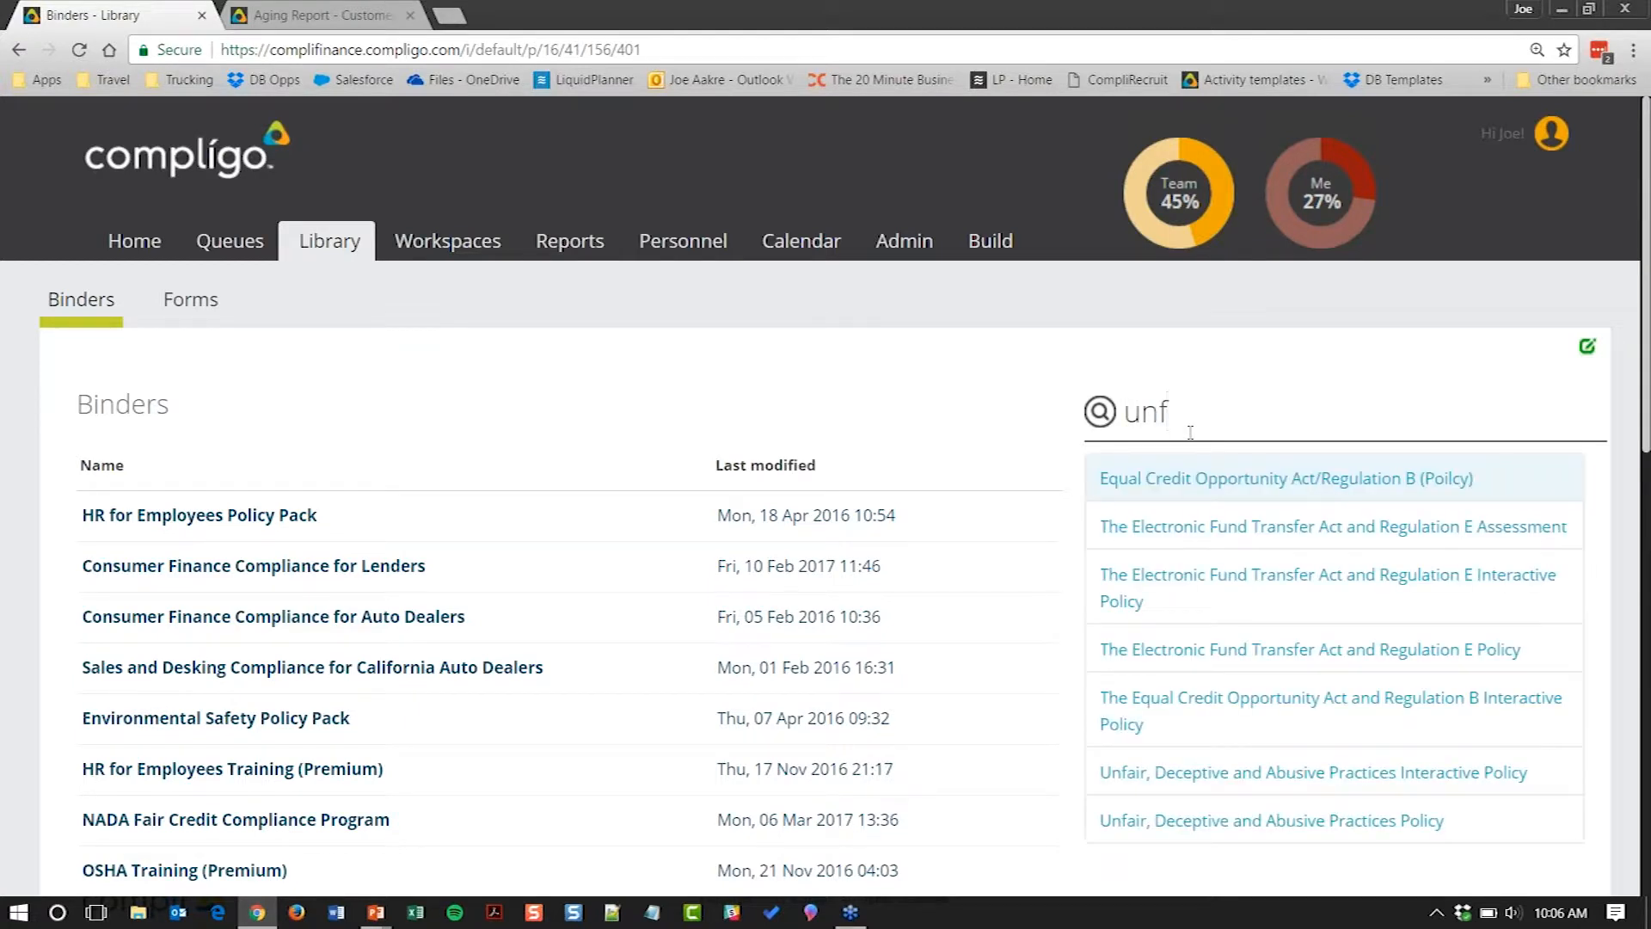
{"action": "type", "text": "air"}
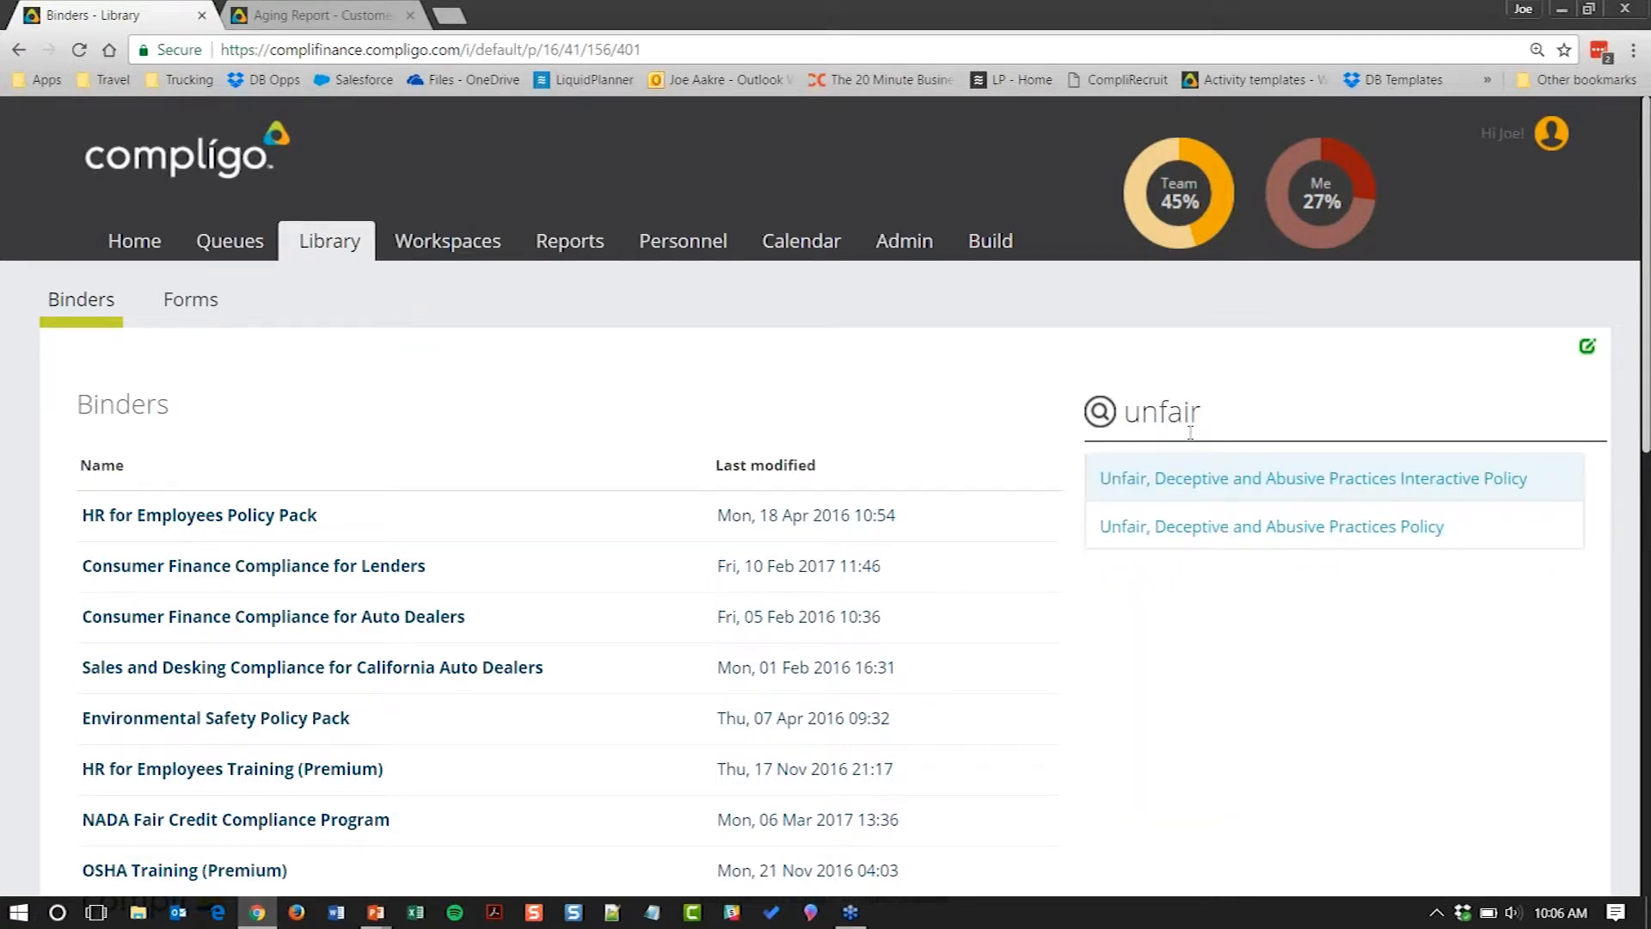
{"action": "left_click", "coordinate": [1227, 537]}
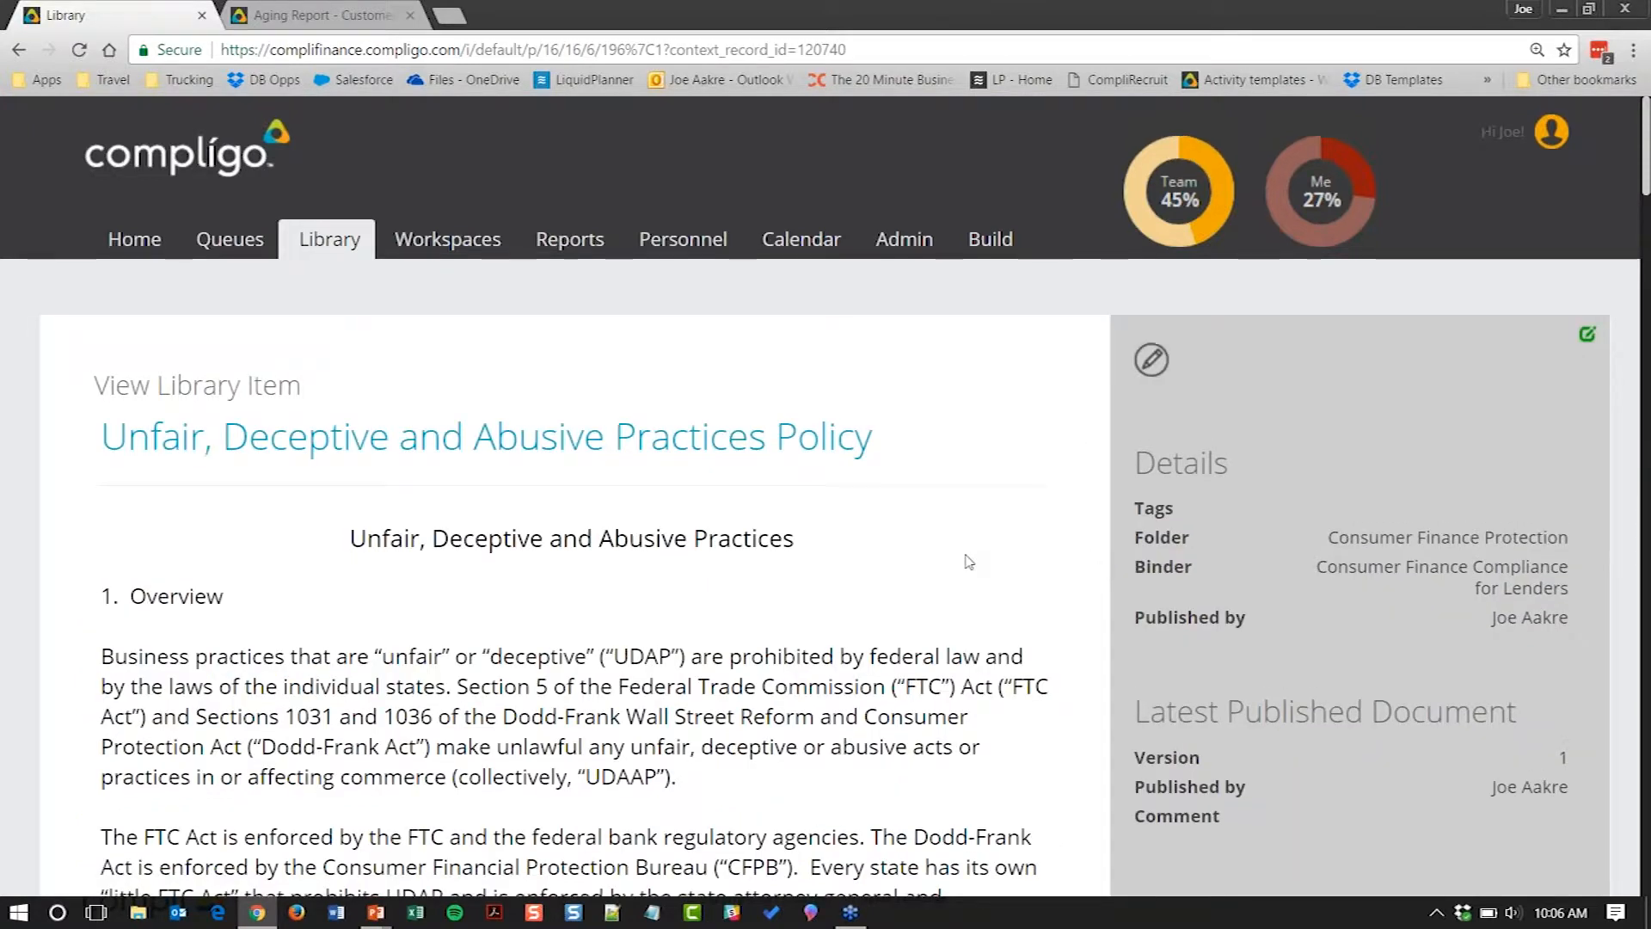
{"action": "scroll", "coordinate": [969, 562], "scroll_direction": "down", "scroll_amount": 6}
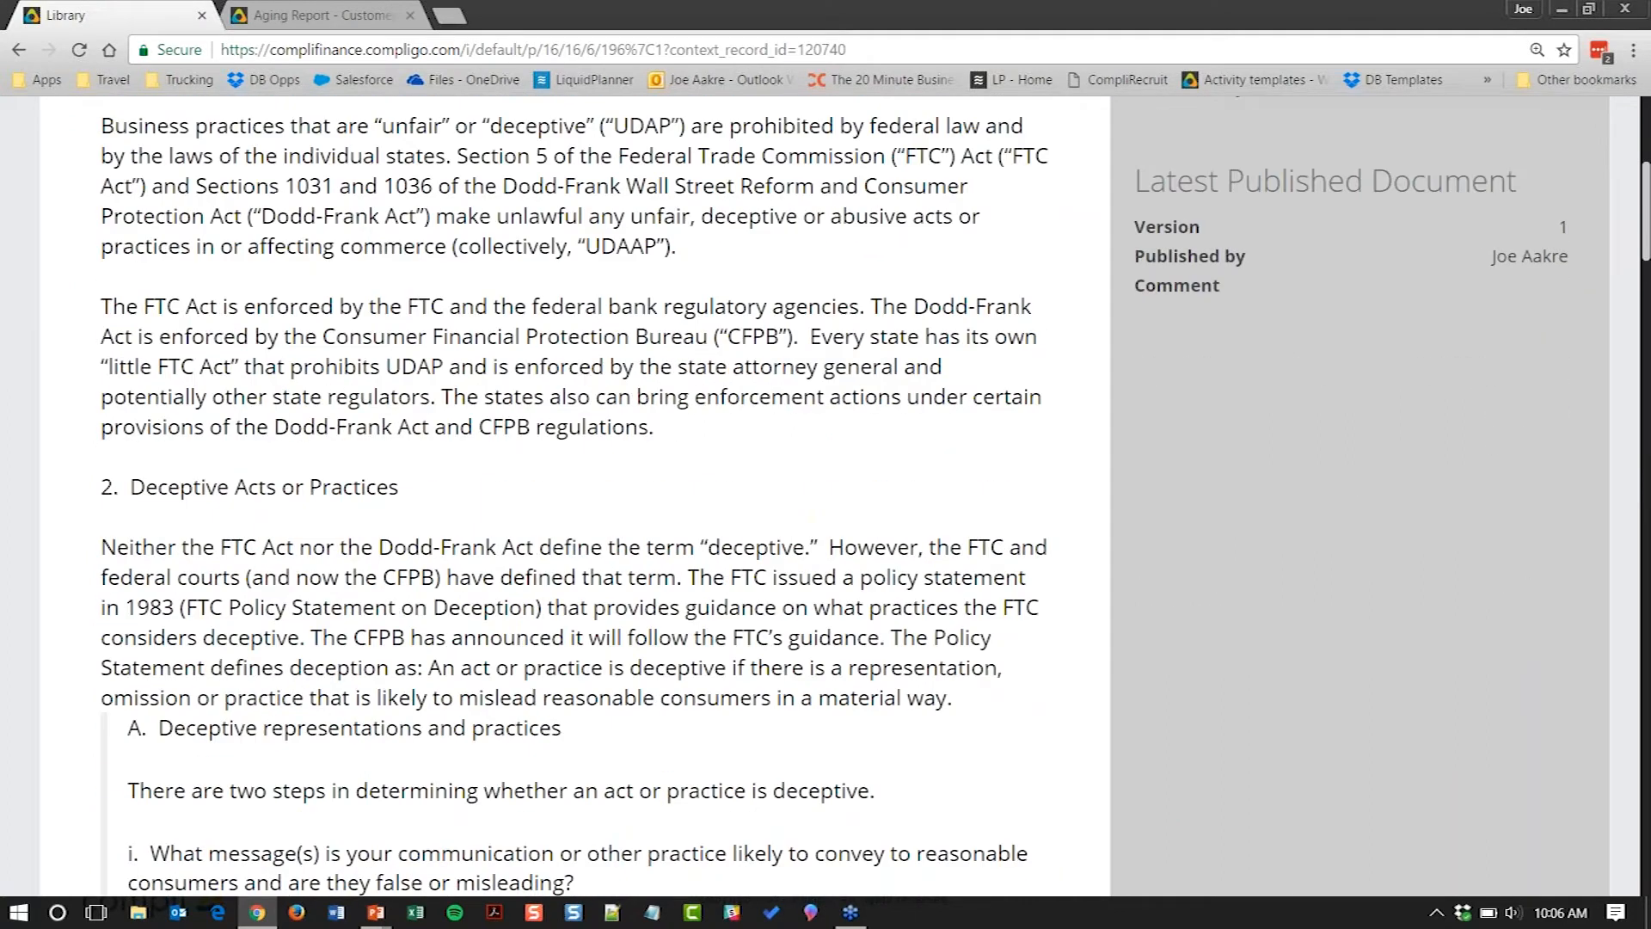
{"action": "scroll", "coordinate": [574, 494], "scroll_direction": "down", "scroll_amount": 3}
{"action": "scroll", "coordinate": [575, 494], "scroll_direction": "down", "scroll_amount": 1}
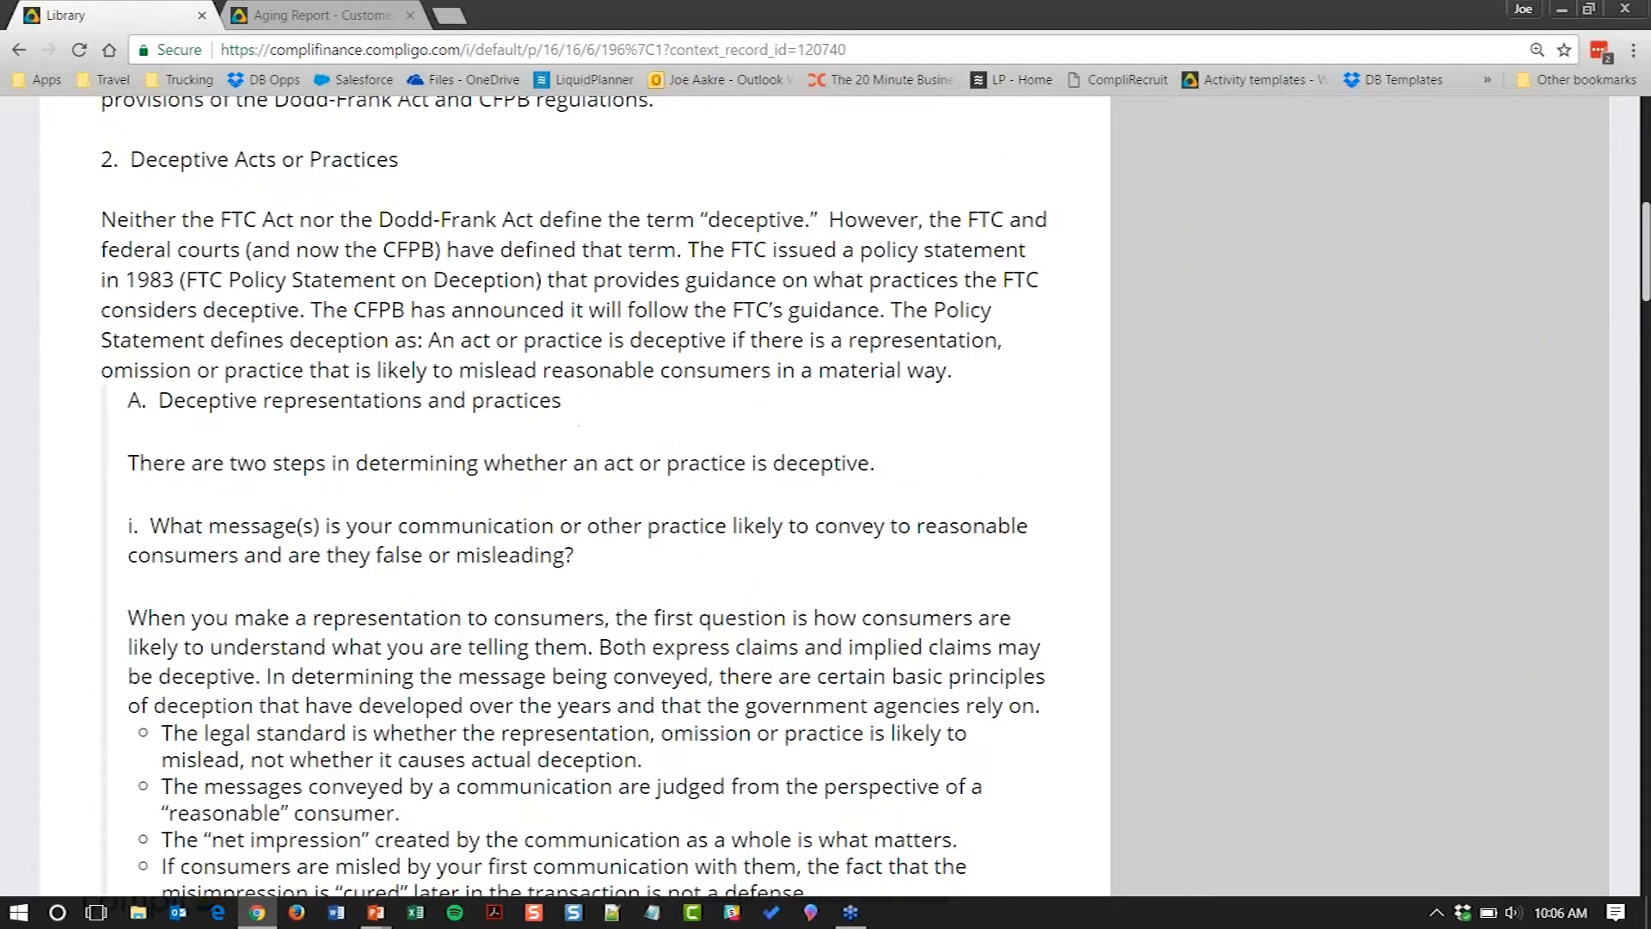
{"action": "scroll", "coordinate": [574, 494], "scroll_direction": "up", "scroll_amount": 4}
{"action": "scroll", "coordinate": [574, 495], "scroll_direction": "up", "scroll_amount": 6}
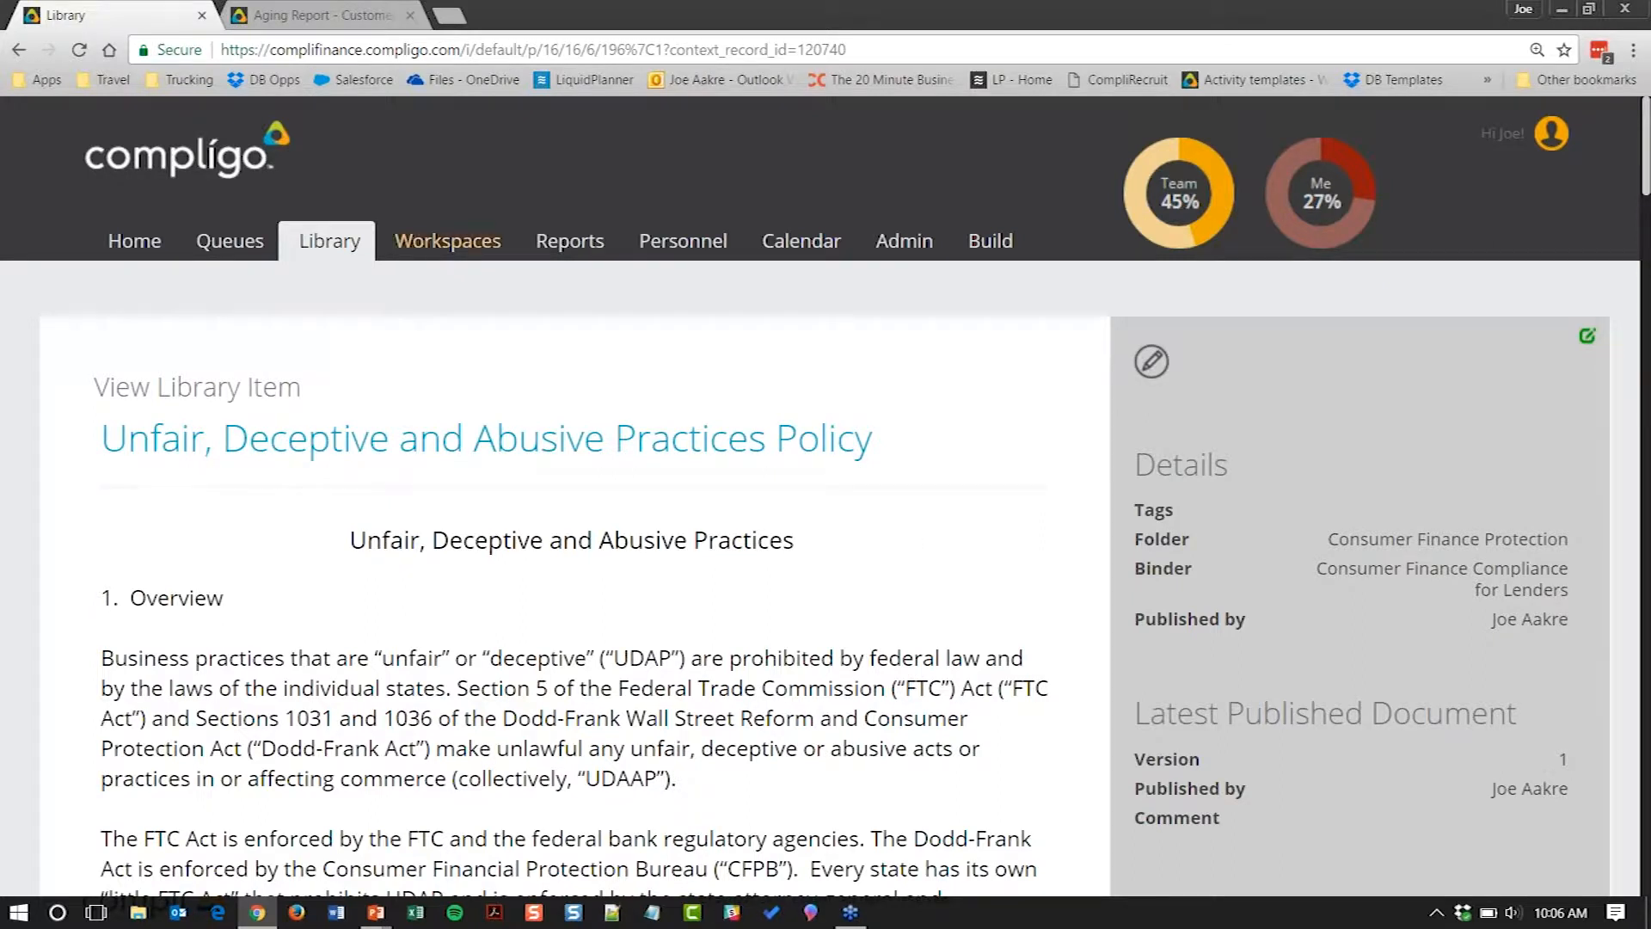
Step: Open a blank Customer Complaint application form from the home page and look over its complaint and customer fields
{"action": "left_click", "coordinate": [137, 246]}
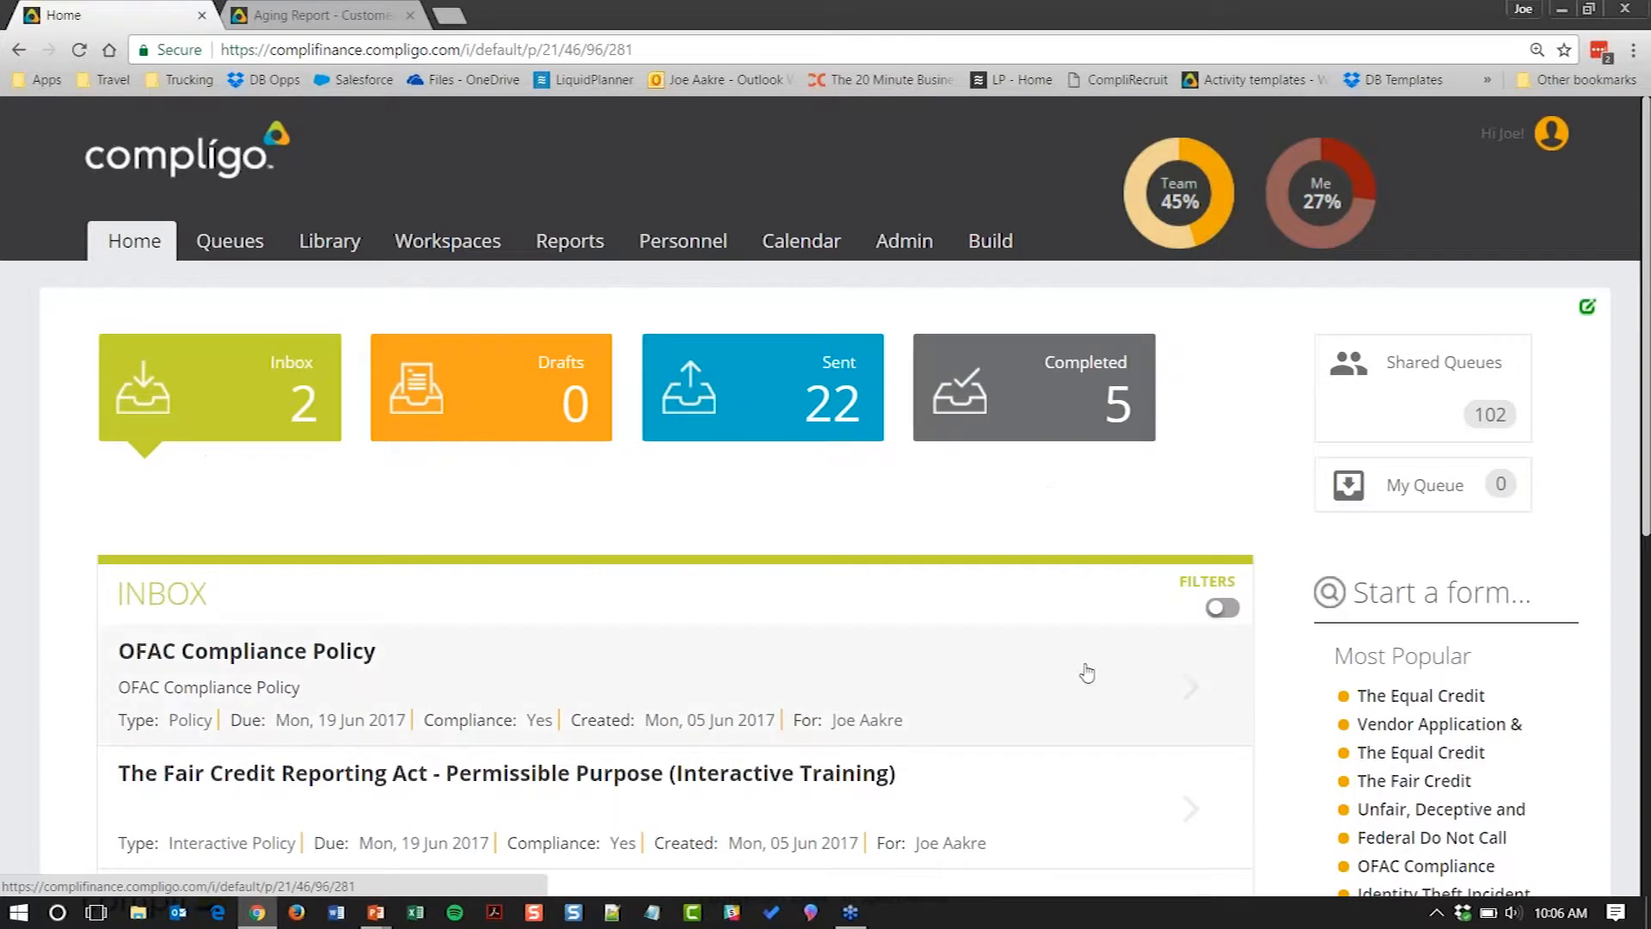
{"action": "scroll", "coordinate": [1202, 612], "scroll_direction": "down", "scroll_amount": 5}
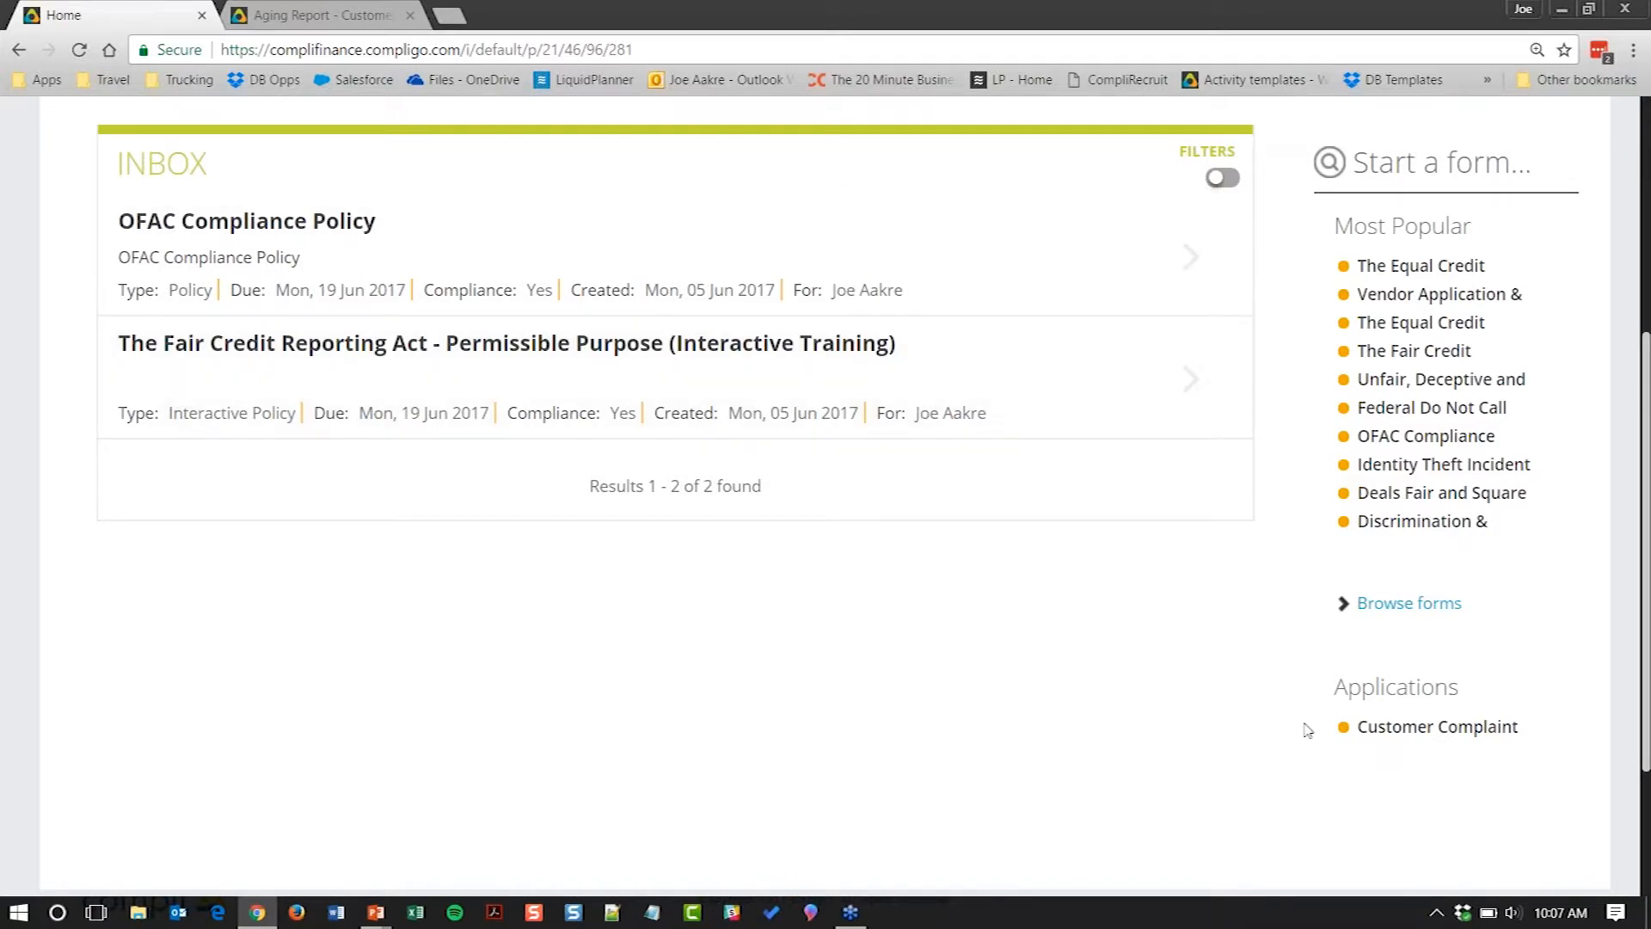
{"action": "left_click", "coordinate": [1367, 731]}
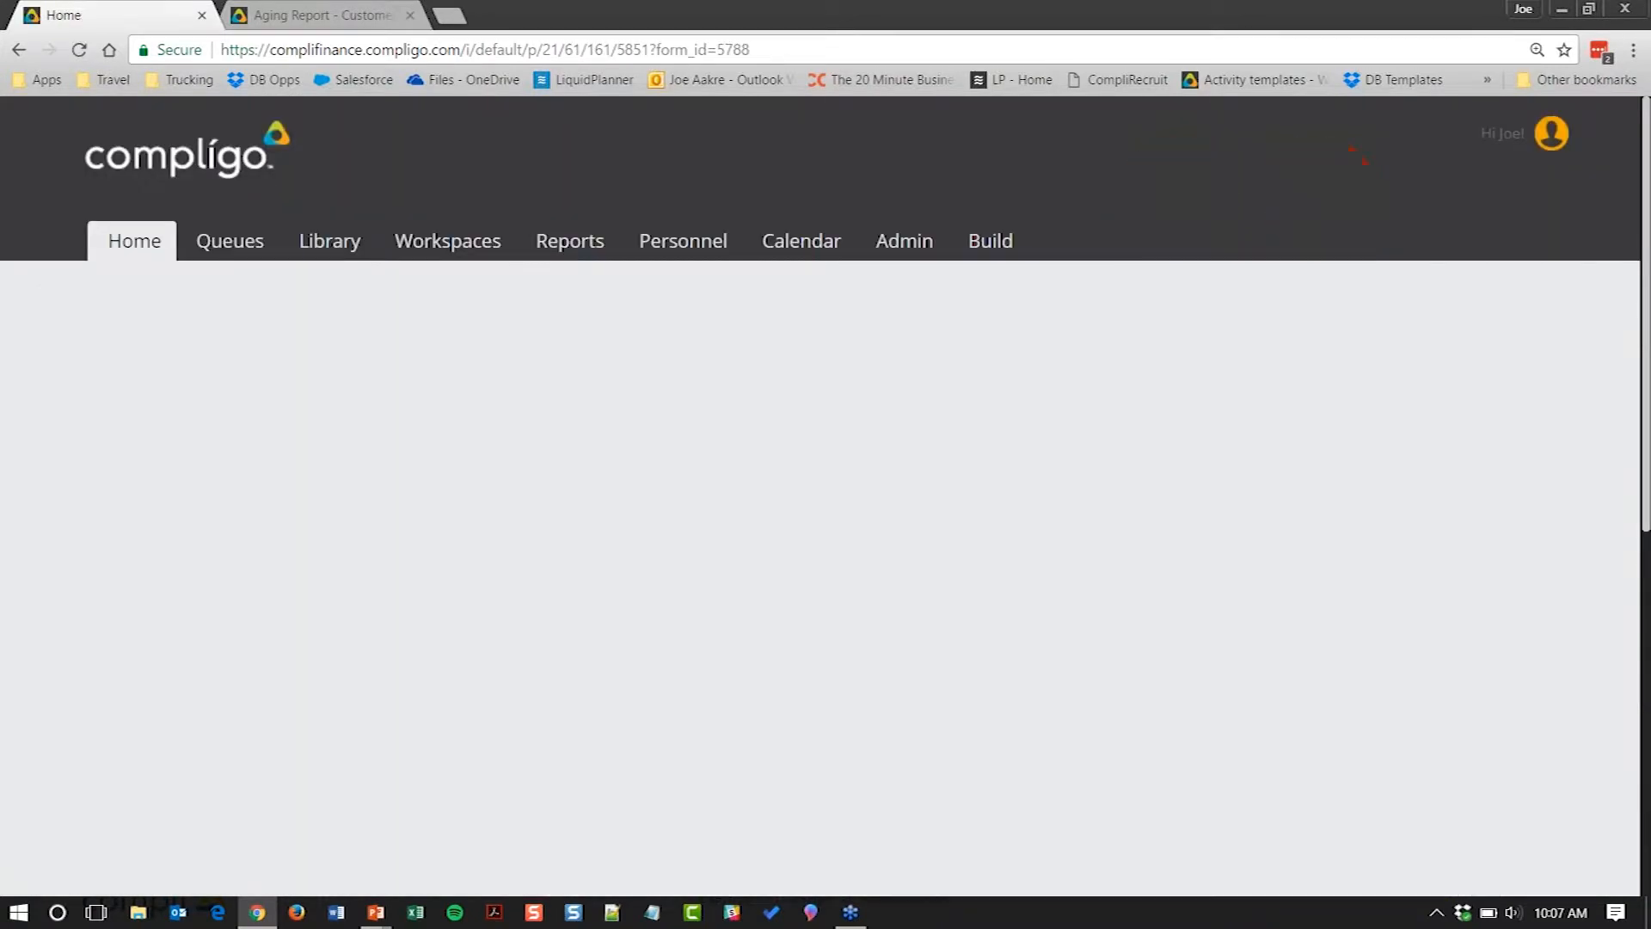
{"action": "scroll", "coordinate": [1184, 705], "scroll_direction": "down", "scroll_amount": 3}
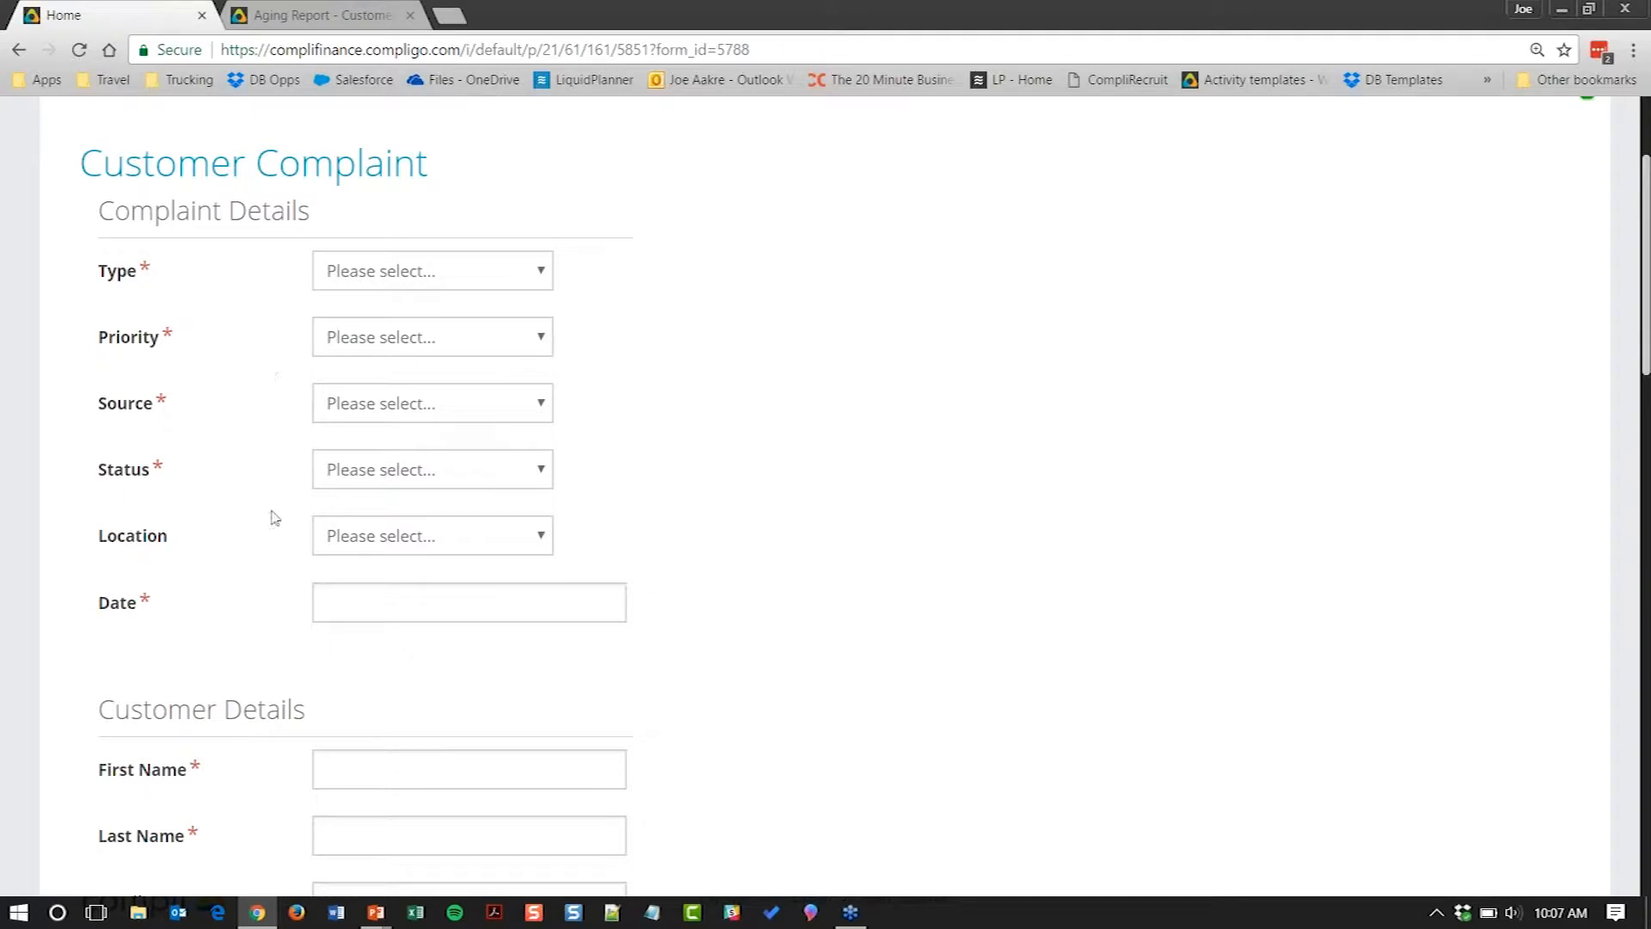
{"action": "scroll", "coordinate": [279, 695], "scroll_direction": "up", "scroll_amount": 3}
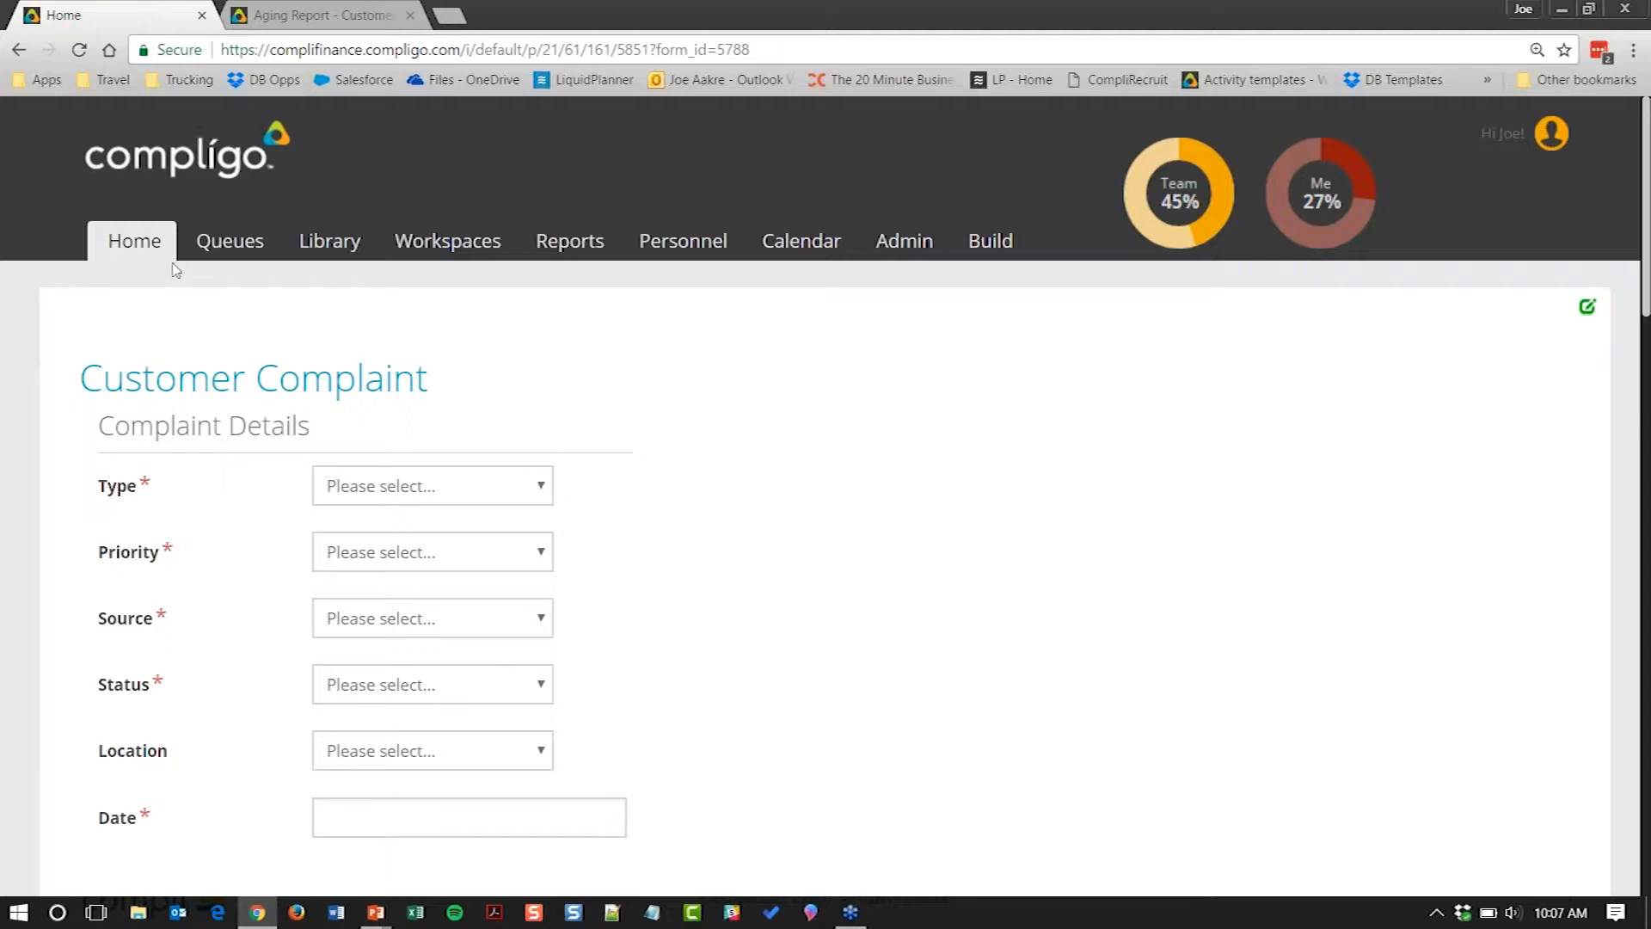
Step: Search the 1 - Intake queue for complaint 2586 and view that case
{"action": "left_click", "coordinate": [230, 246]}
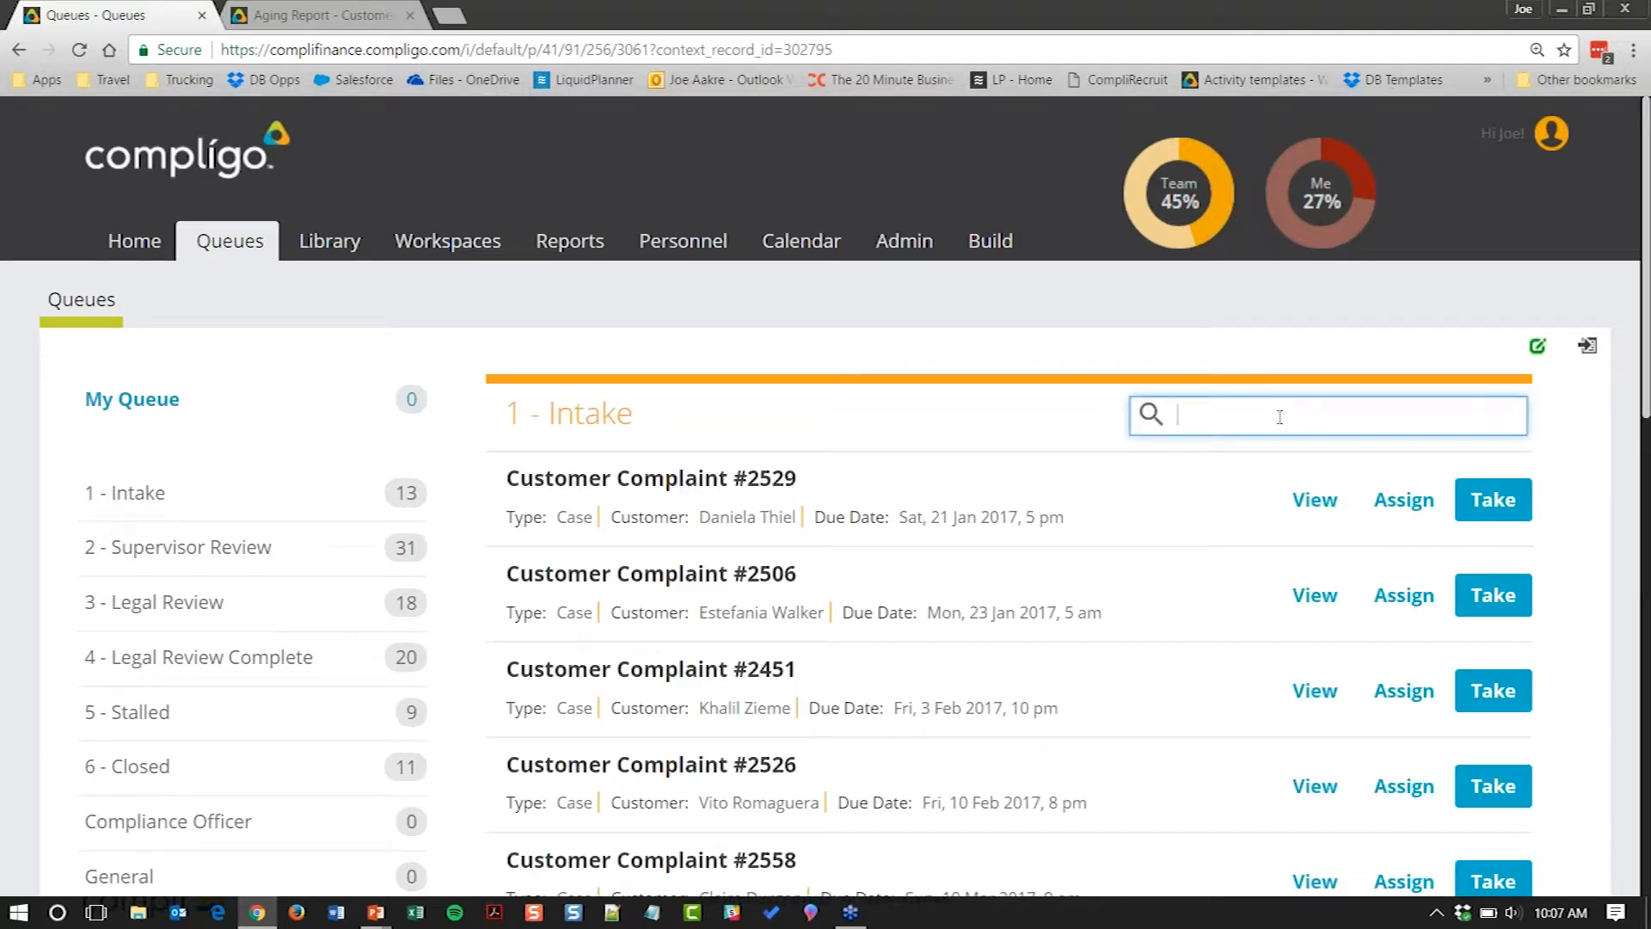
{"action": "type", "text": "258"}
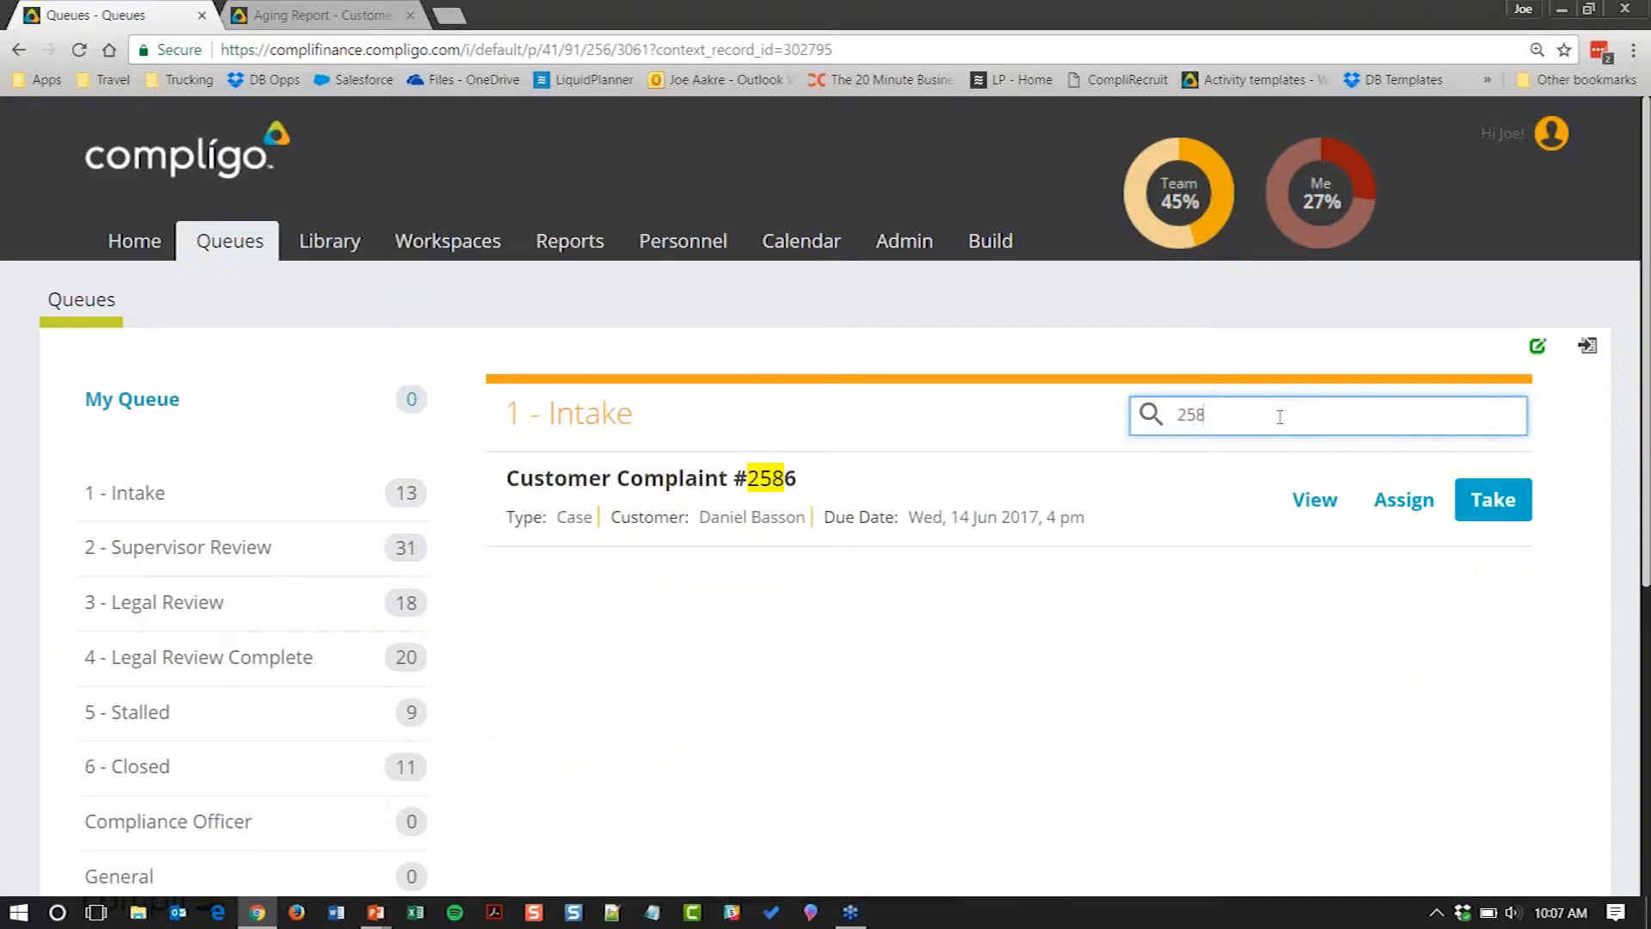
{"action": "type", "text": "6"}
{"action": "left_click", "coordinate": [1314, 500]}
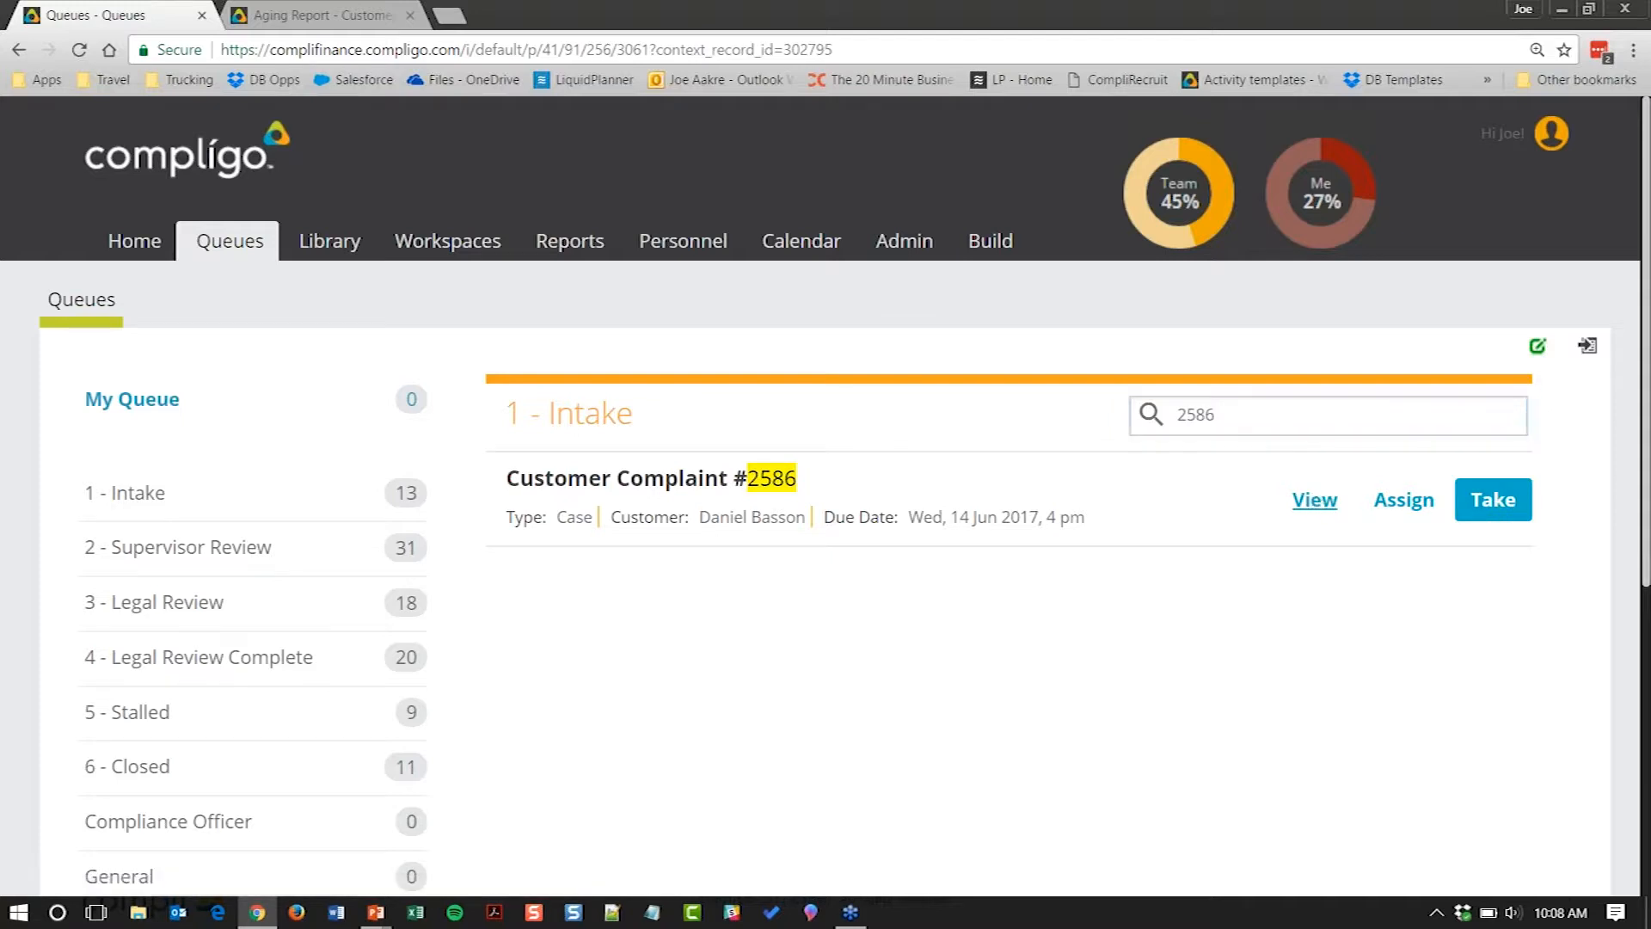
Step: Examine the available Type, Priority and Source options in the complaint's details without changing them
{"action": "scroll", "coordinate": [825, 516], "scroll_direction": "down", "scroll_amount": 3}
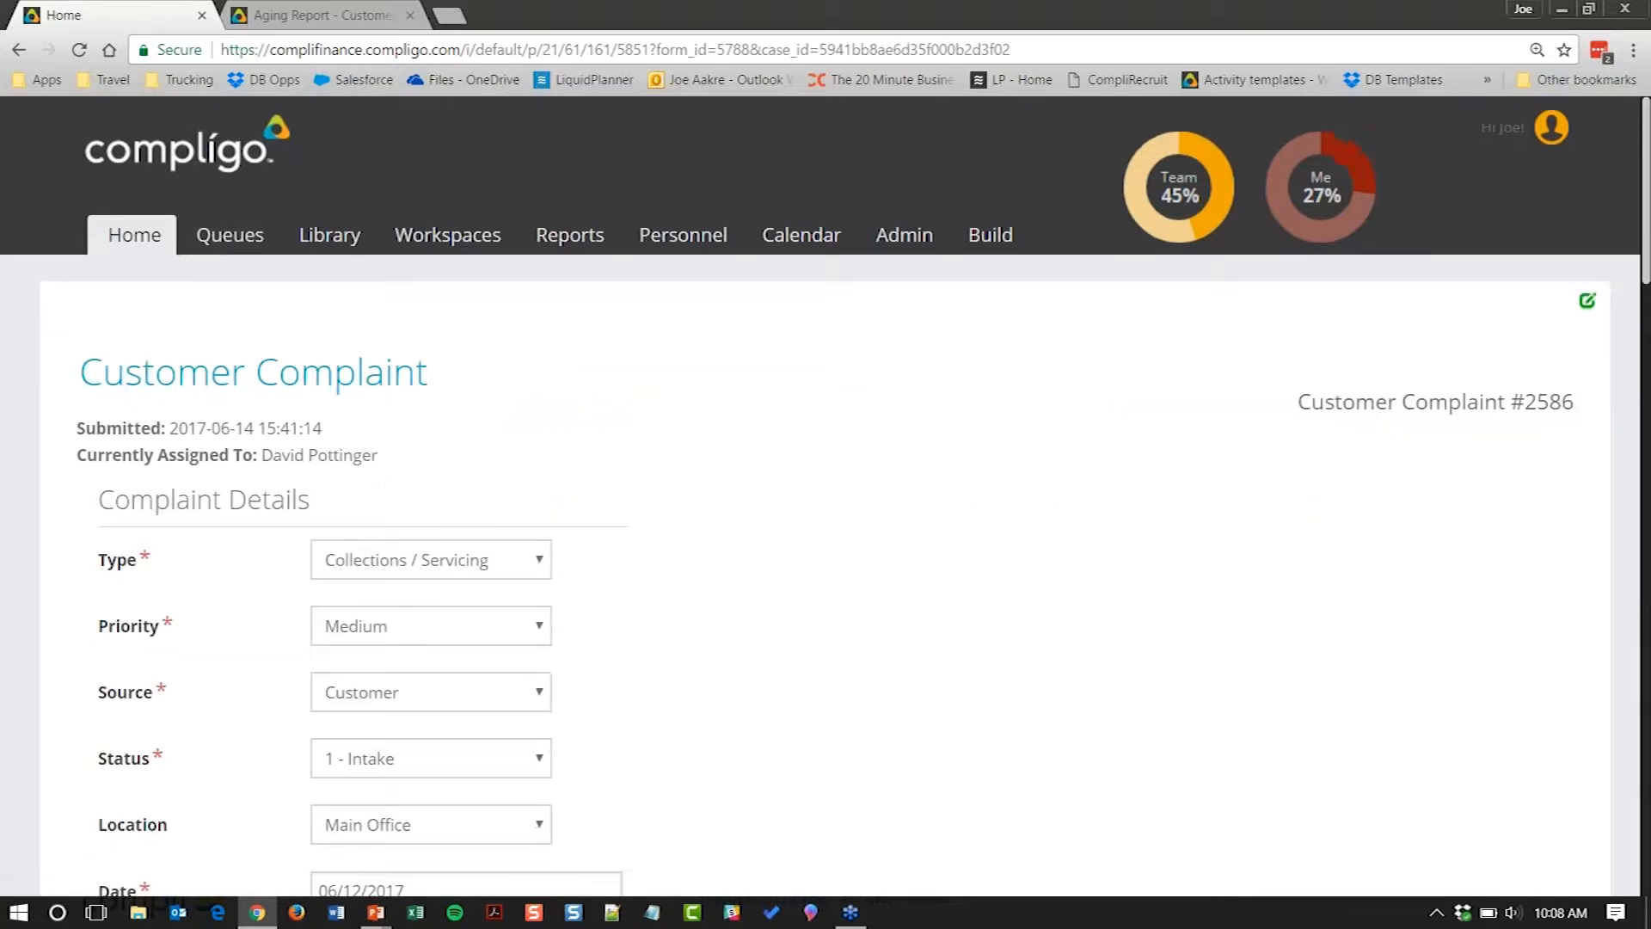
{"action": "scroll", "coordinate": [825, 516], "scroll_direction": "down", "scroll_amount": 1}
{"action": "scroll", "coordinate": [826, 516], "scroll_direction": "up", "scroll_amount": 2}
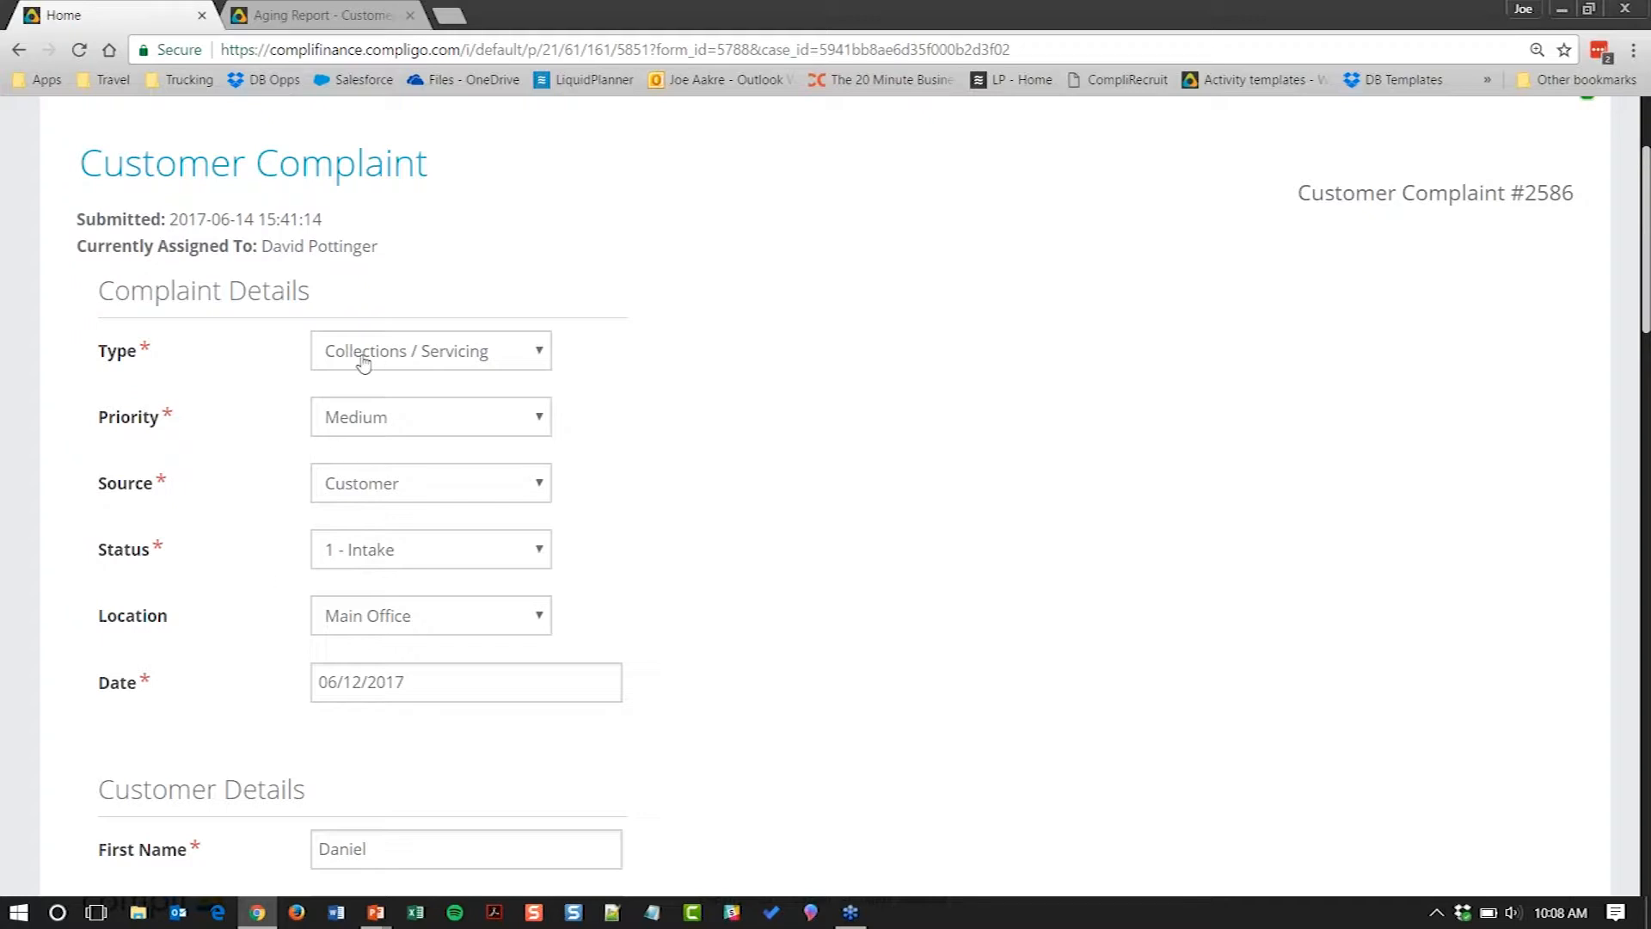
{"action": "left_click", "coordinate": [469, 362]}
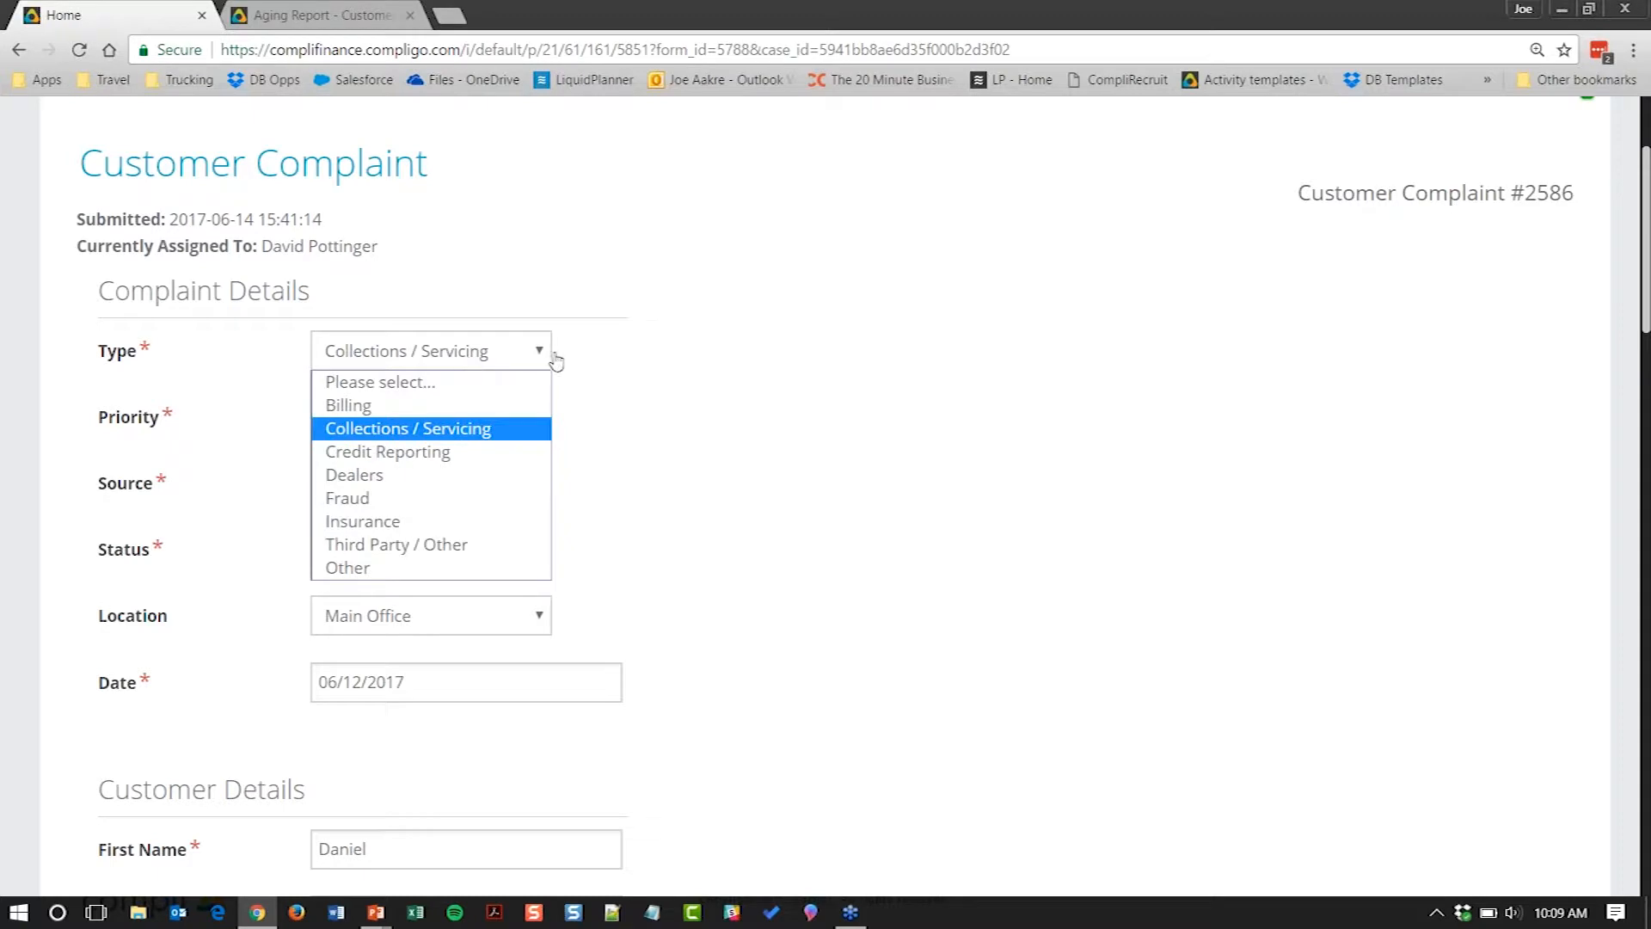
{"action": "left_click", "coordinate": [607, 428]}
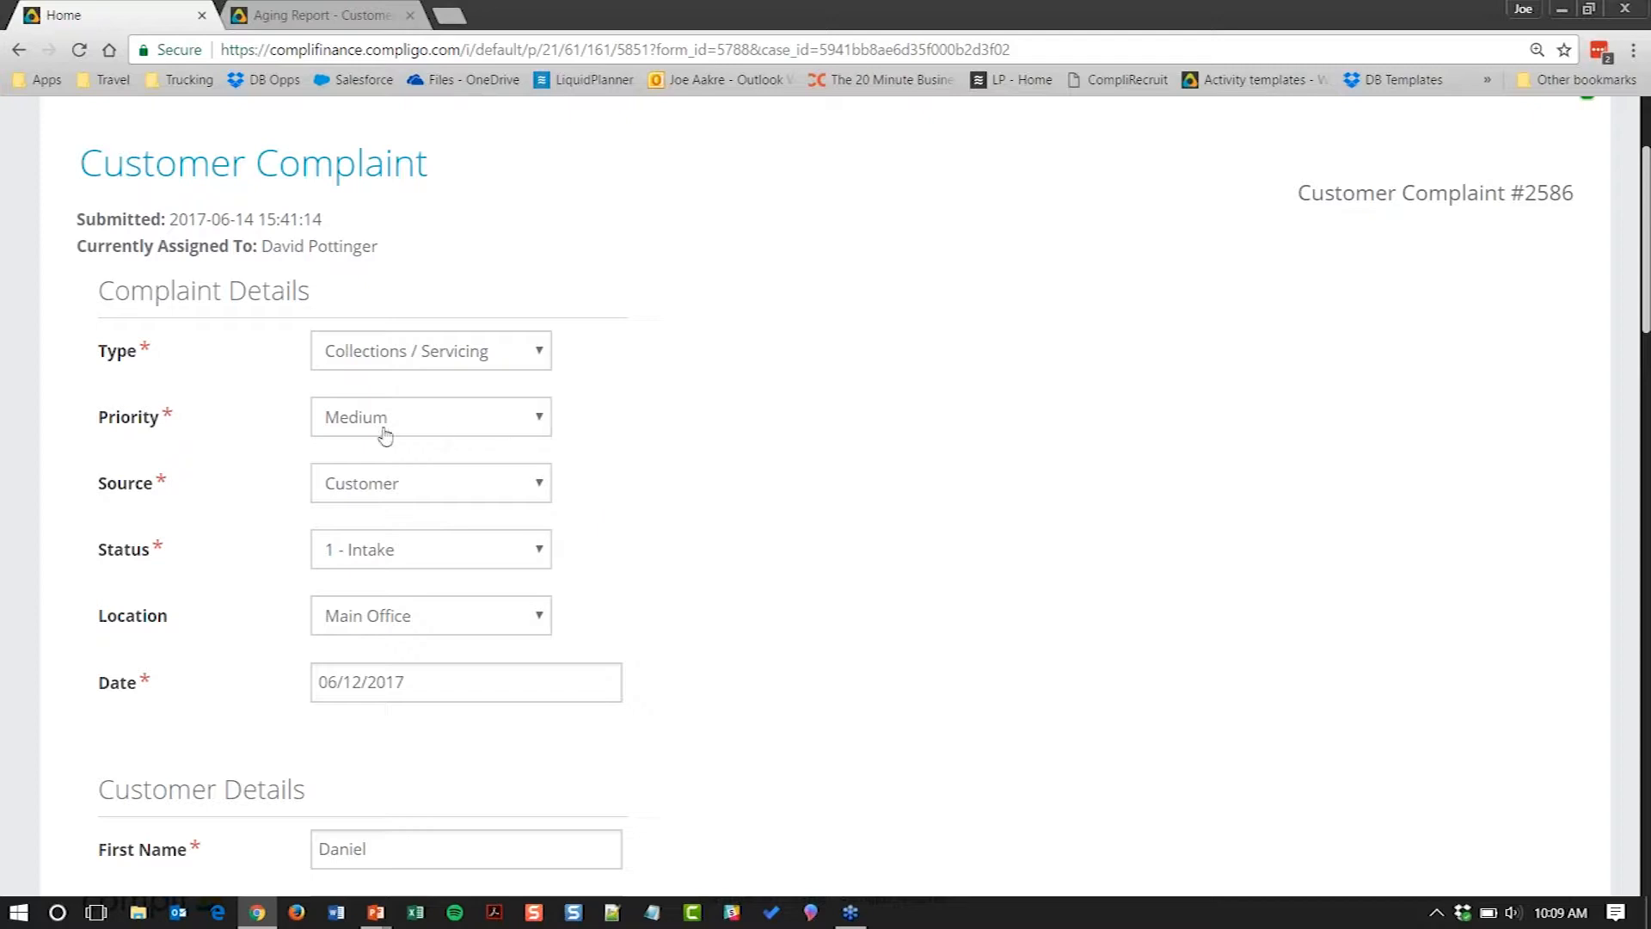
{"action": "left_click", "coordinate": [445, 430]}
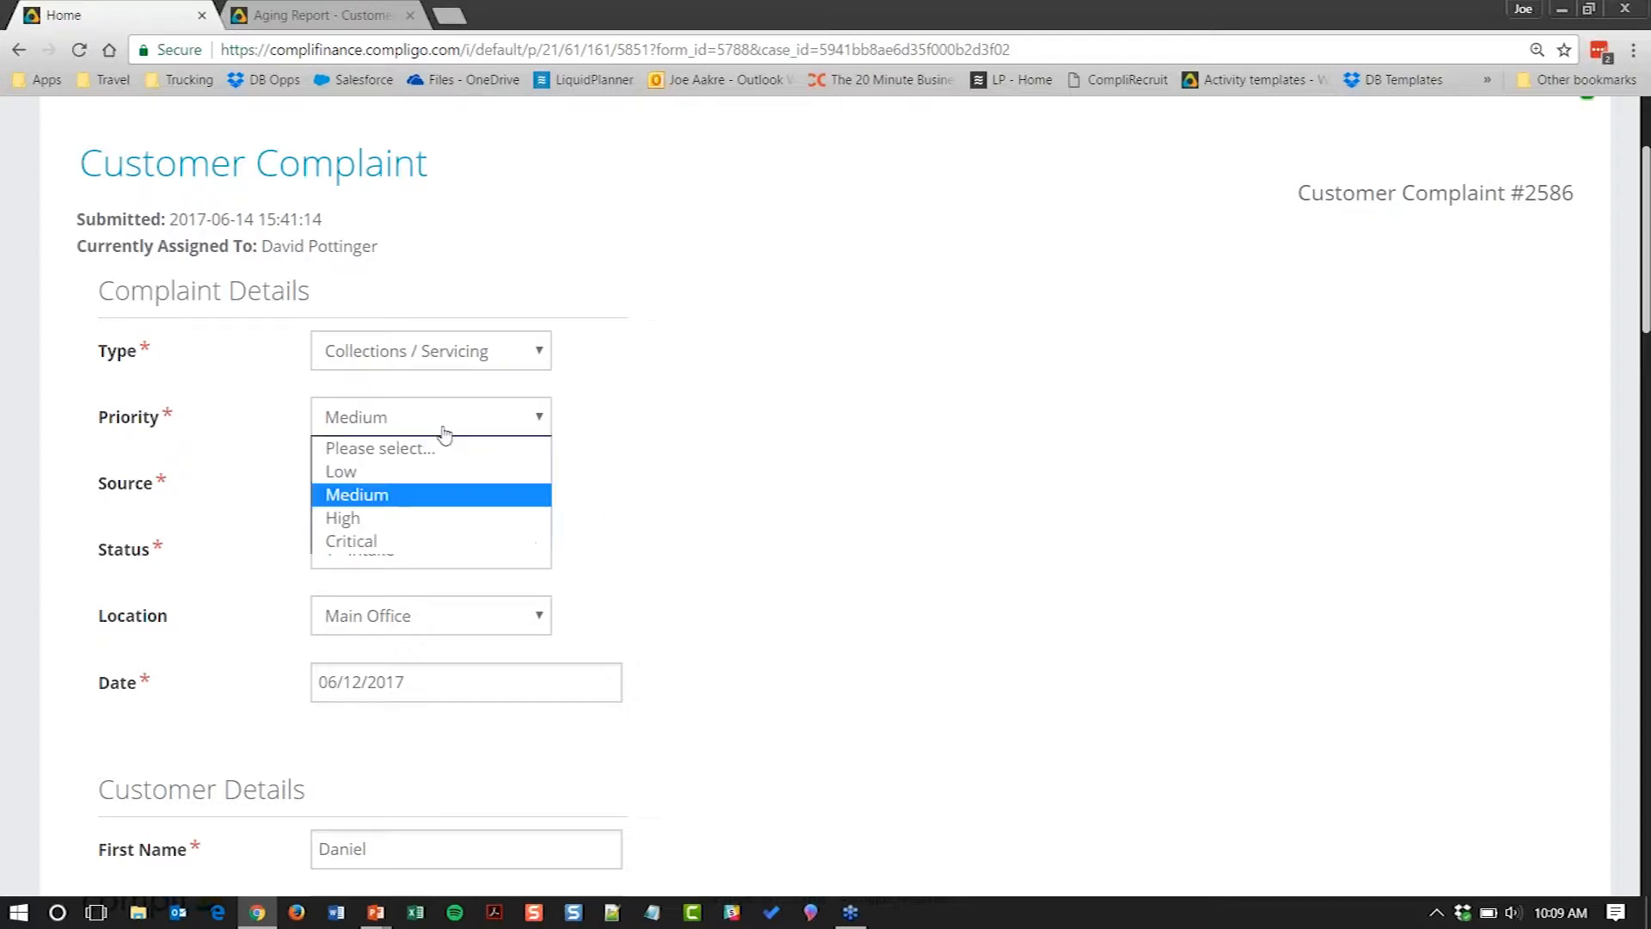
{"action": "left_click", "coordinate": [639, 435]}
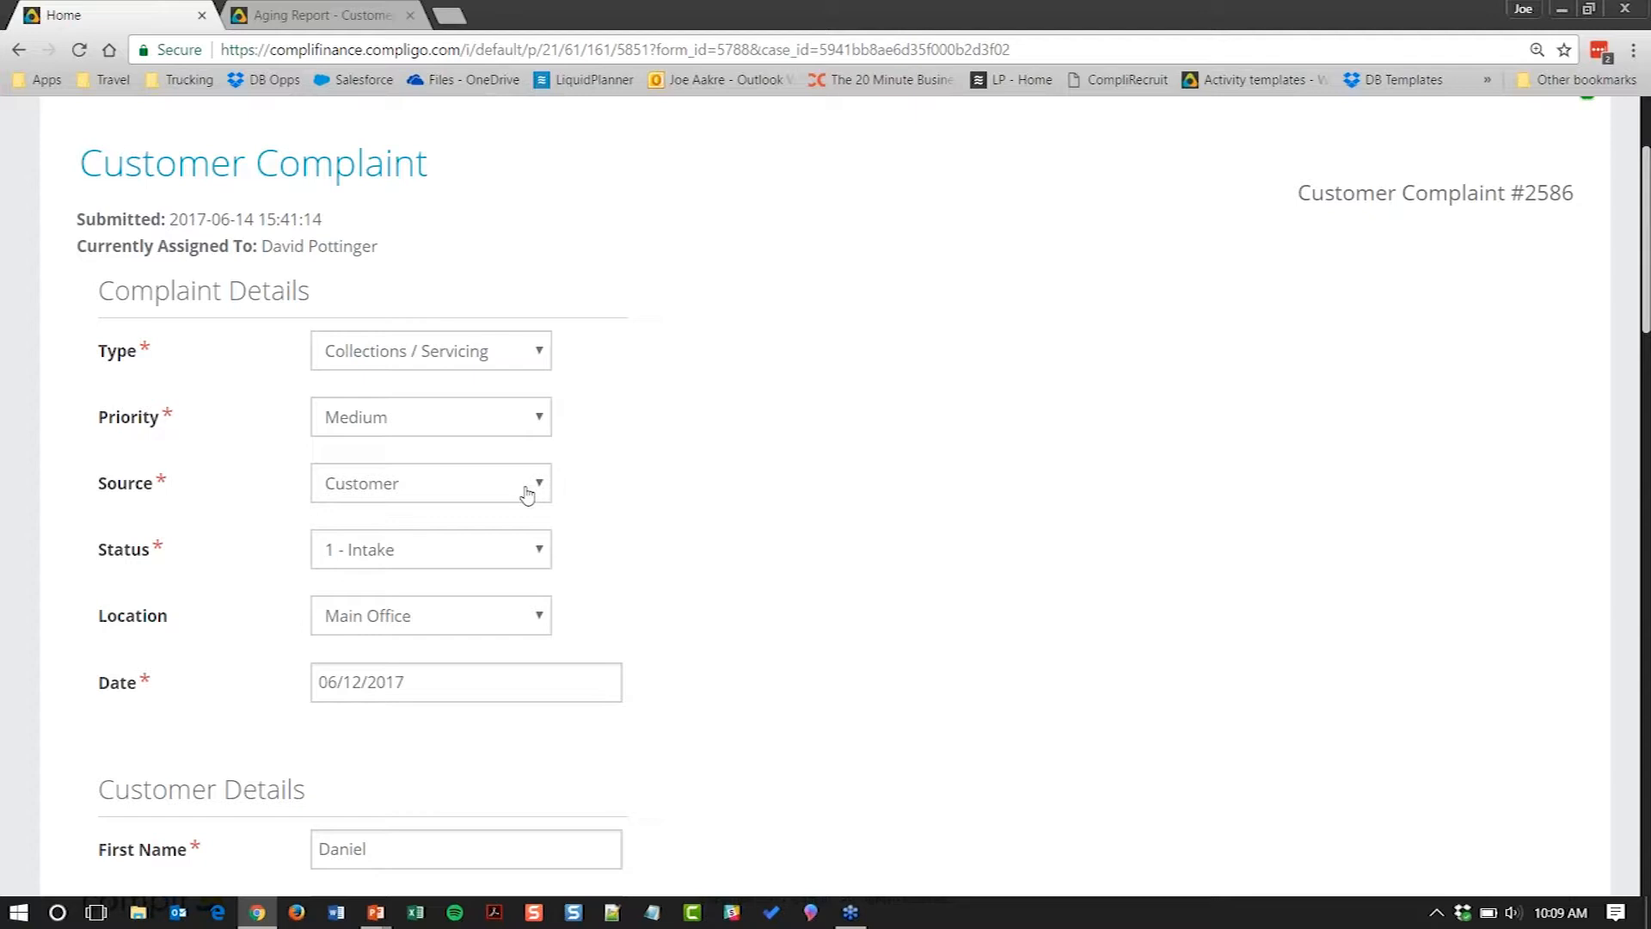
{"action": "left_click", "coordinate": [539, 354]}
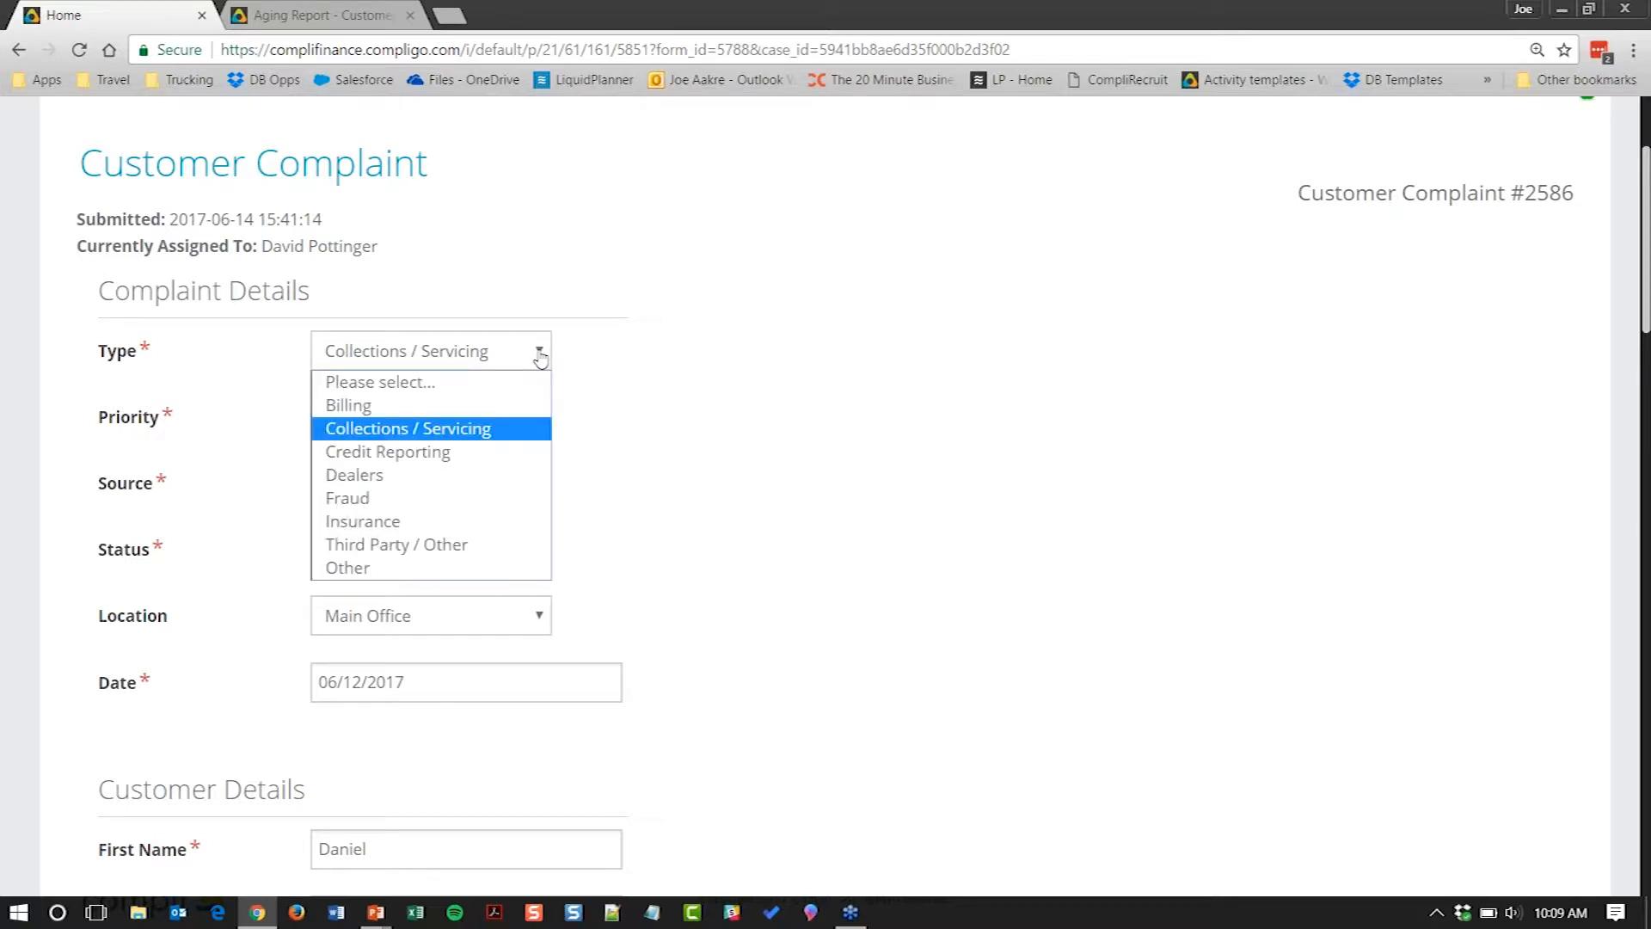
{"action": "left_click", "coordinate": [628, 381]}
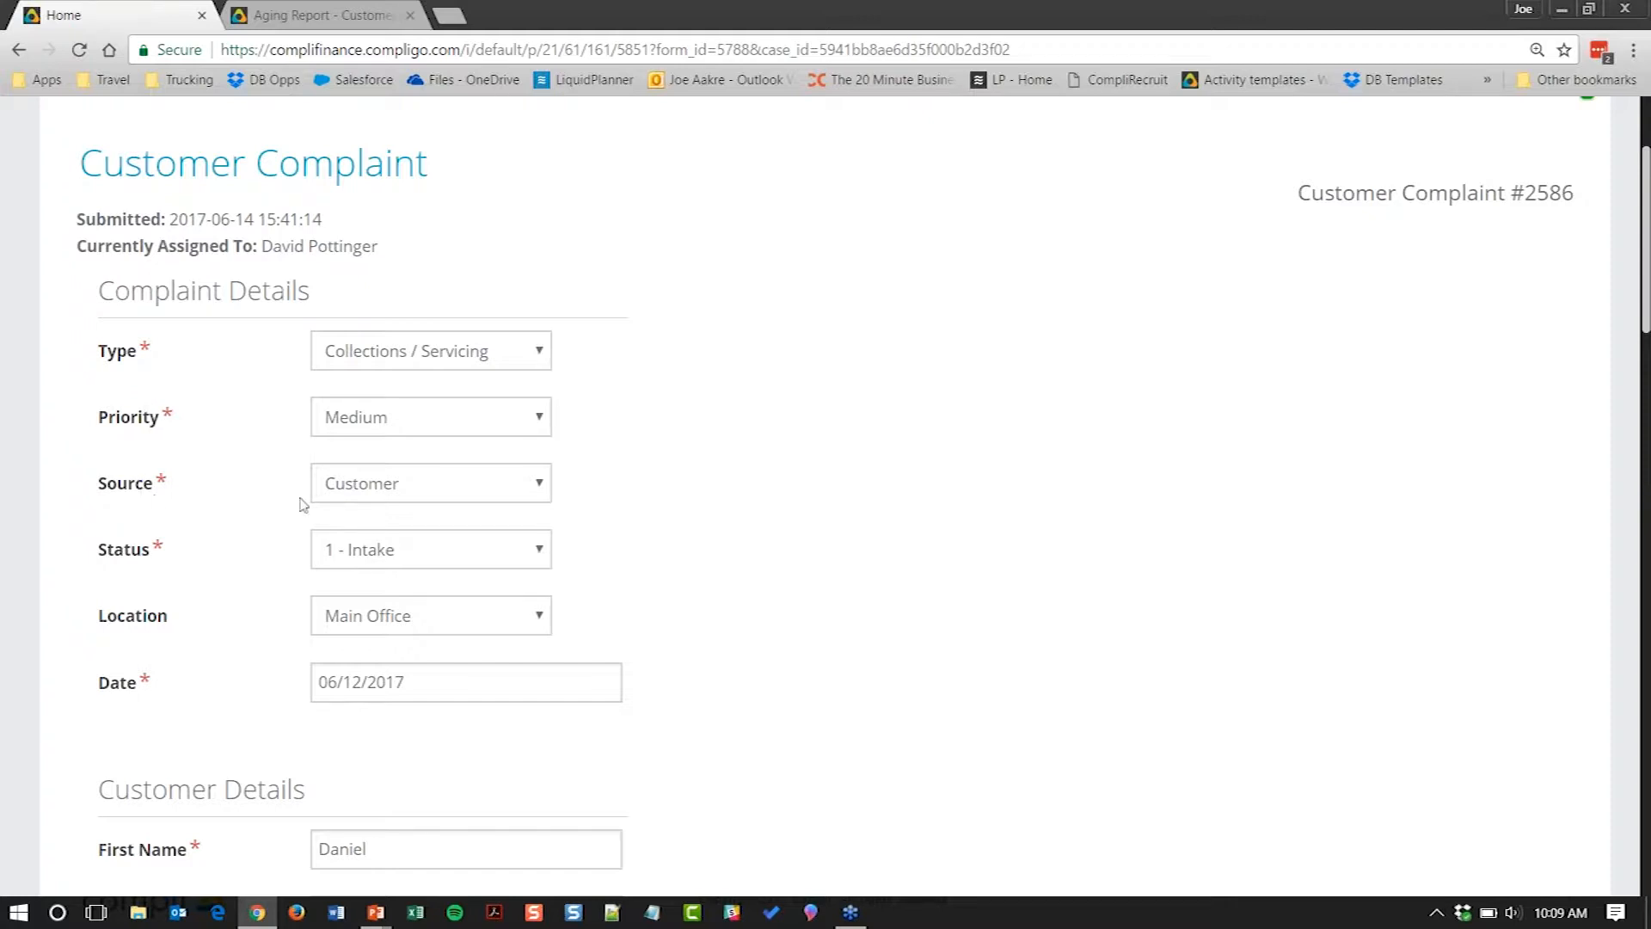
{"action": "left_click", "coordinate": [349, 489]}
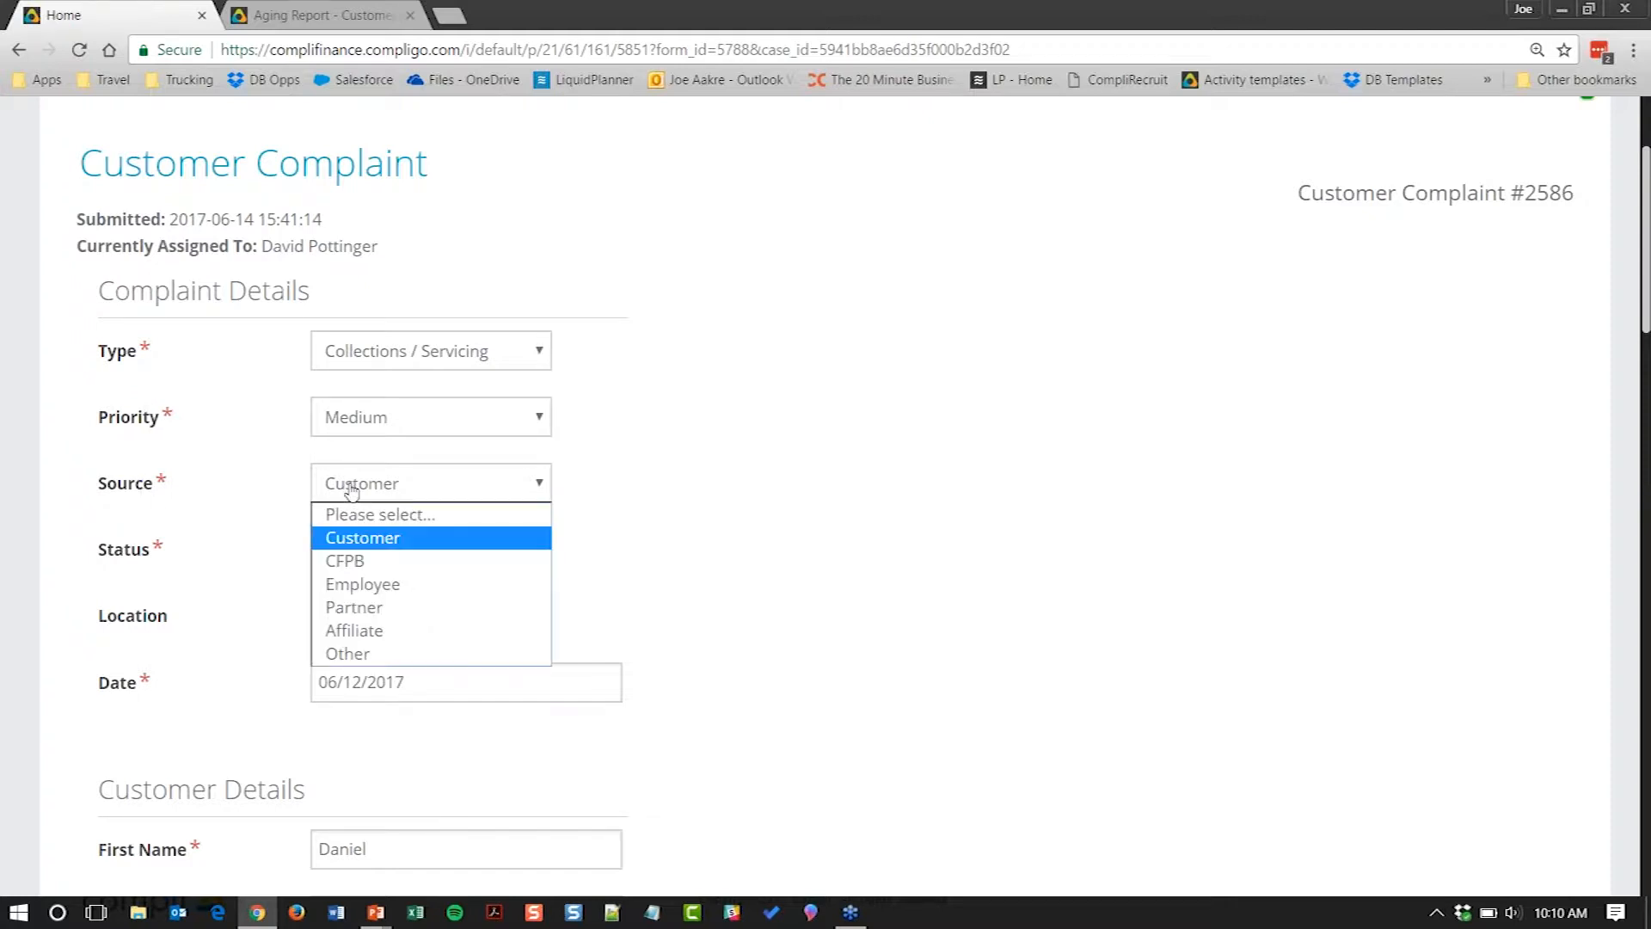
{"action": "left_click", "coordinate": [247, 565]}
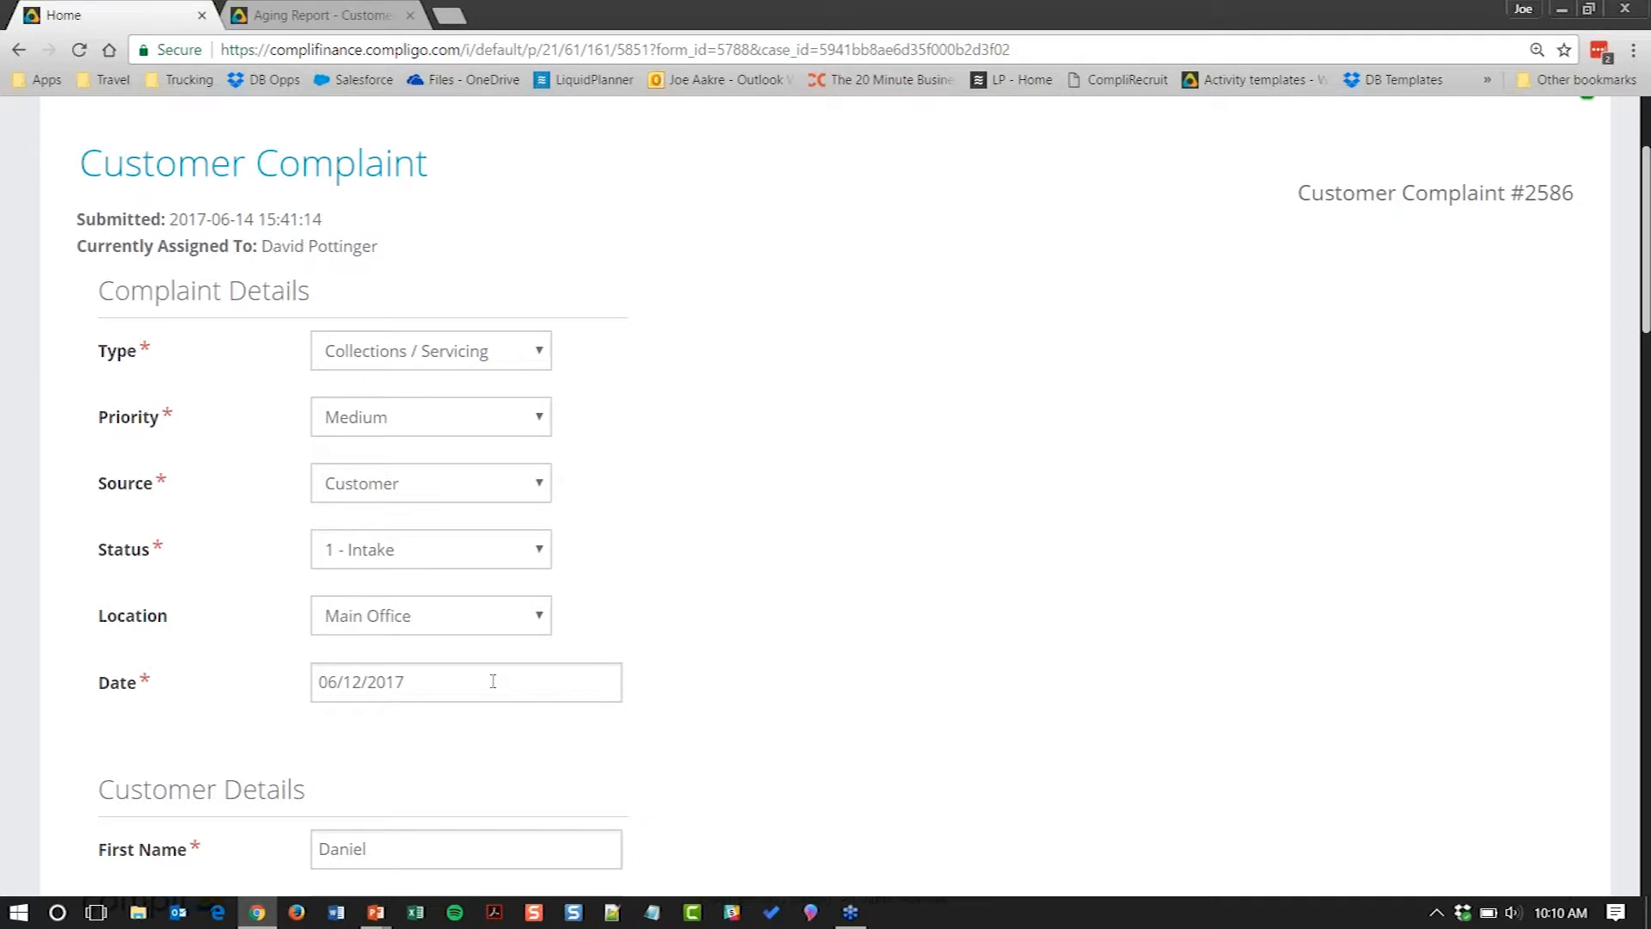
Step: Review the complaint's customer details, issue summary, resolution summary, actions and notes
{"action": "scroll", "coordinate": [934, 611], "scroll_direction": "down", "scroll_amount": 1}
{"action": "scroll", "coordinate": [934, 611], "scroll_direction": "down", "scroll_amount": 6}
{"action": "scroll", "coordinate": [934, 612], "scroll_direction": "up", "scroll_amount": 2}
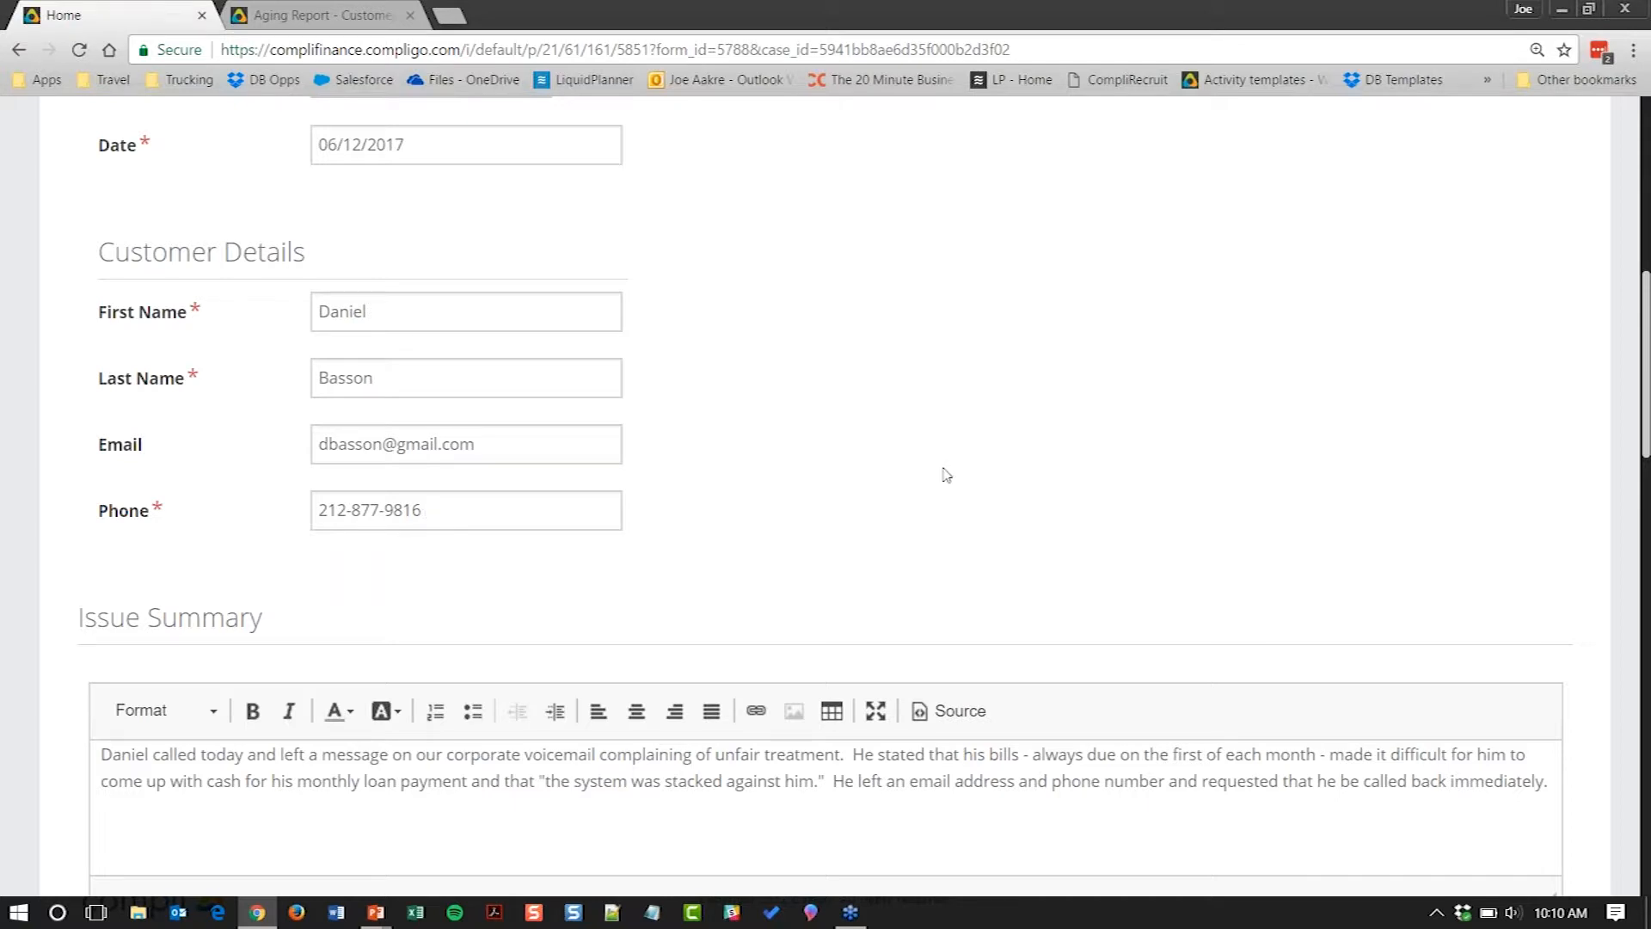
{"action": "scroll", "coordinate": [944, 472], "scroll_direction": "down", "scroll_amount": 3}
{"action": "scroll", "coordinate": [104, 486], "scroll_direction": "down", "scroll_amount": 1}
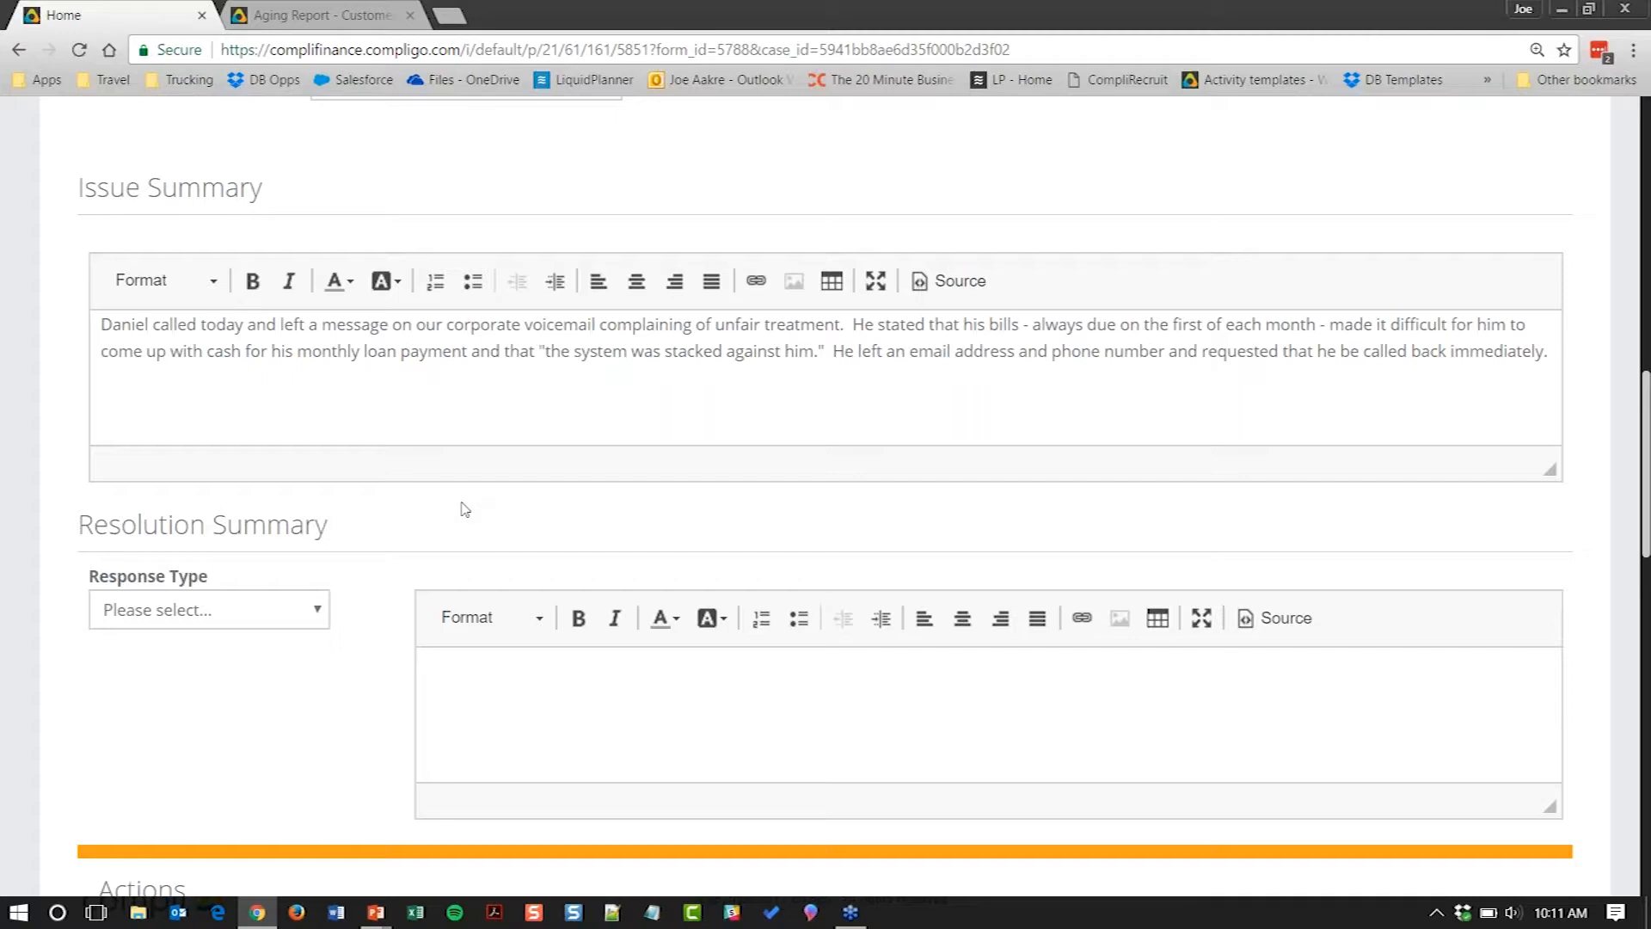
{"action": "scroll", "coordinate": [462, 508], "scroll_direction": "down", "scroll_amount": 3}
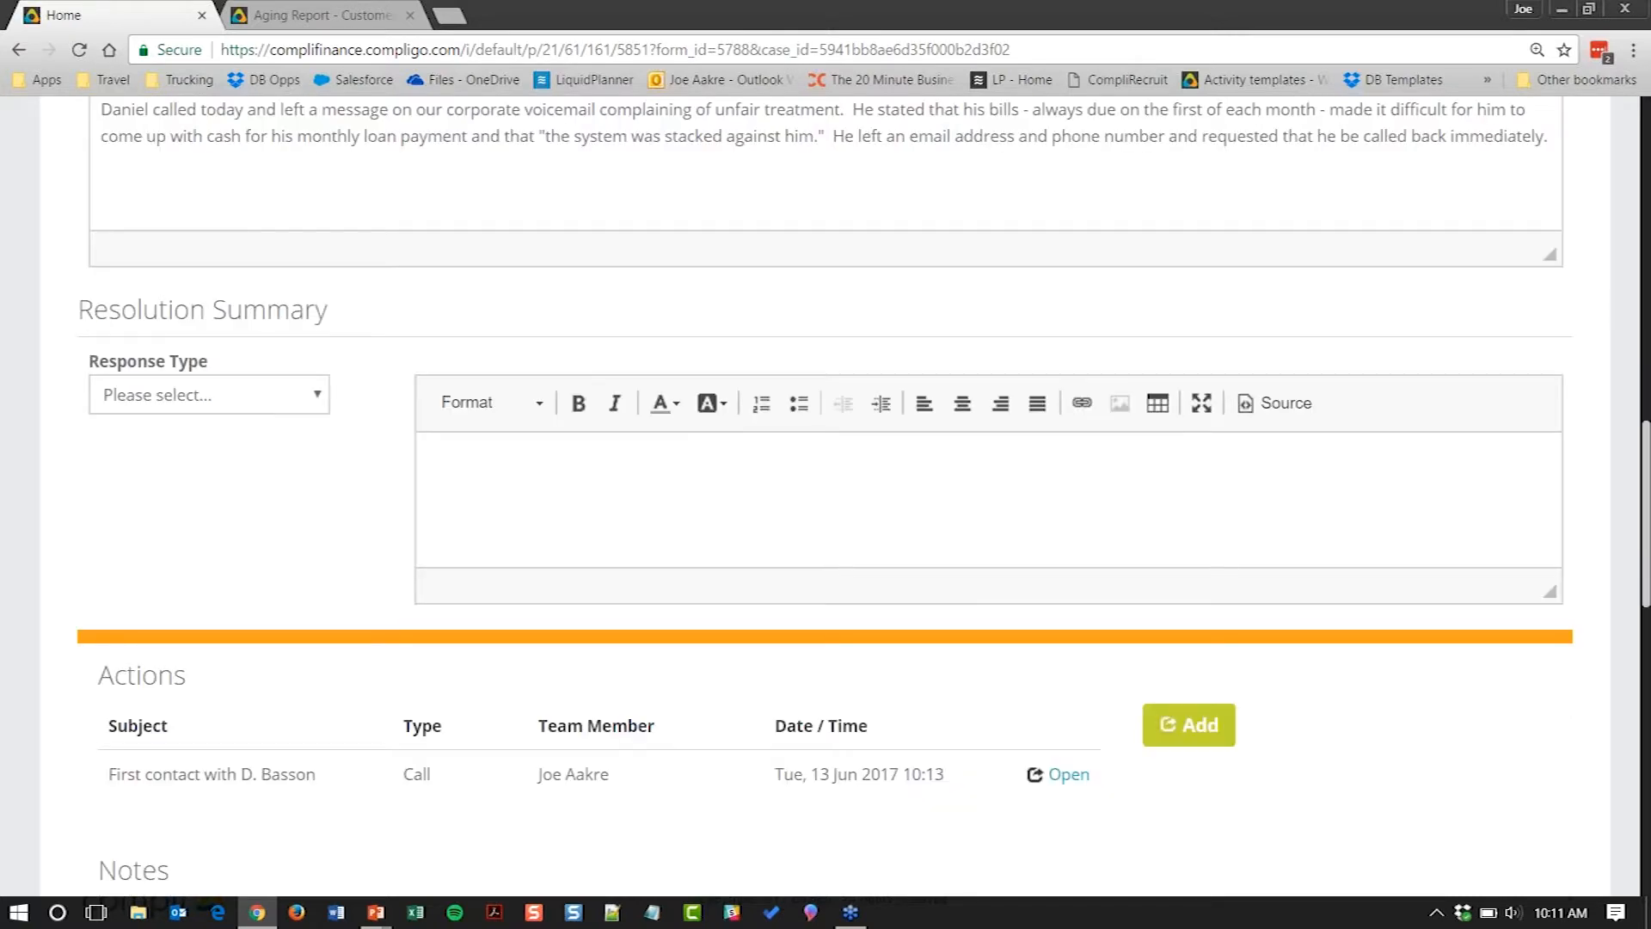
{"action": "scroll", "coordinate": [826, 507], "scroll_direction": "down", "scroll_amount": 8}
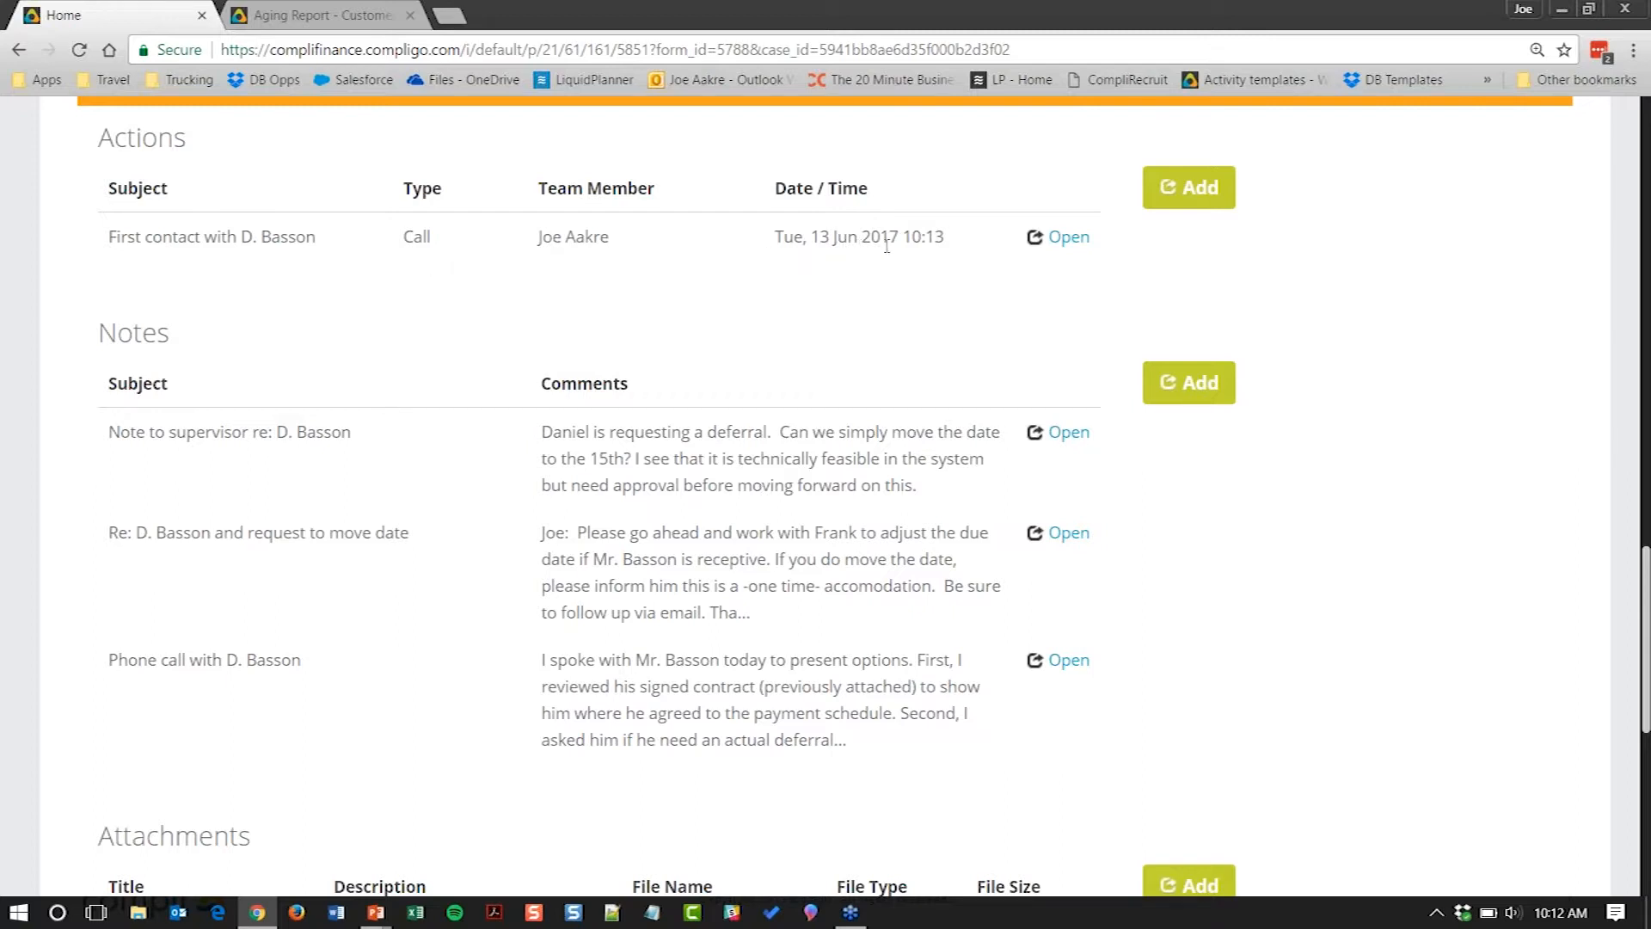
Step: Open the logged first-contact call under Actions, read its summary and save the action
{"action": "left_click", "coordinate": [1068, 238]}
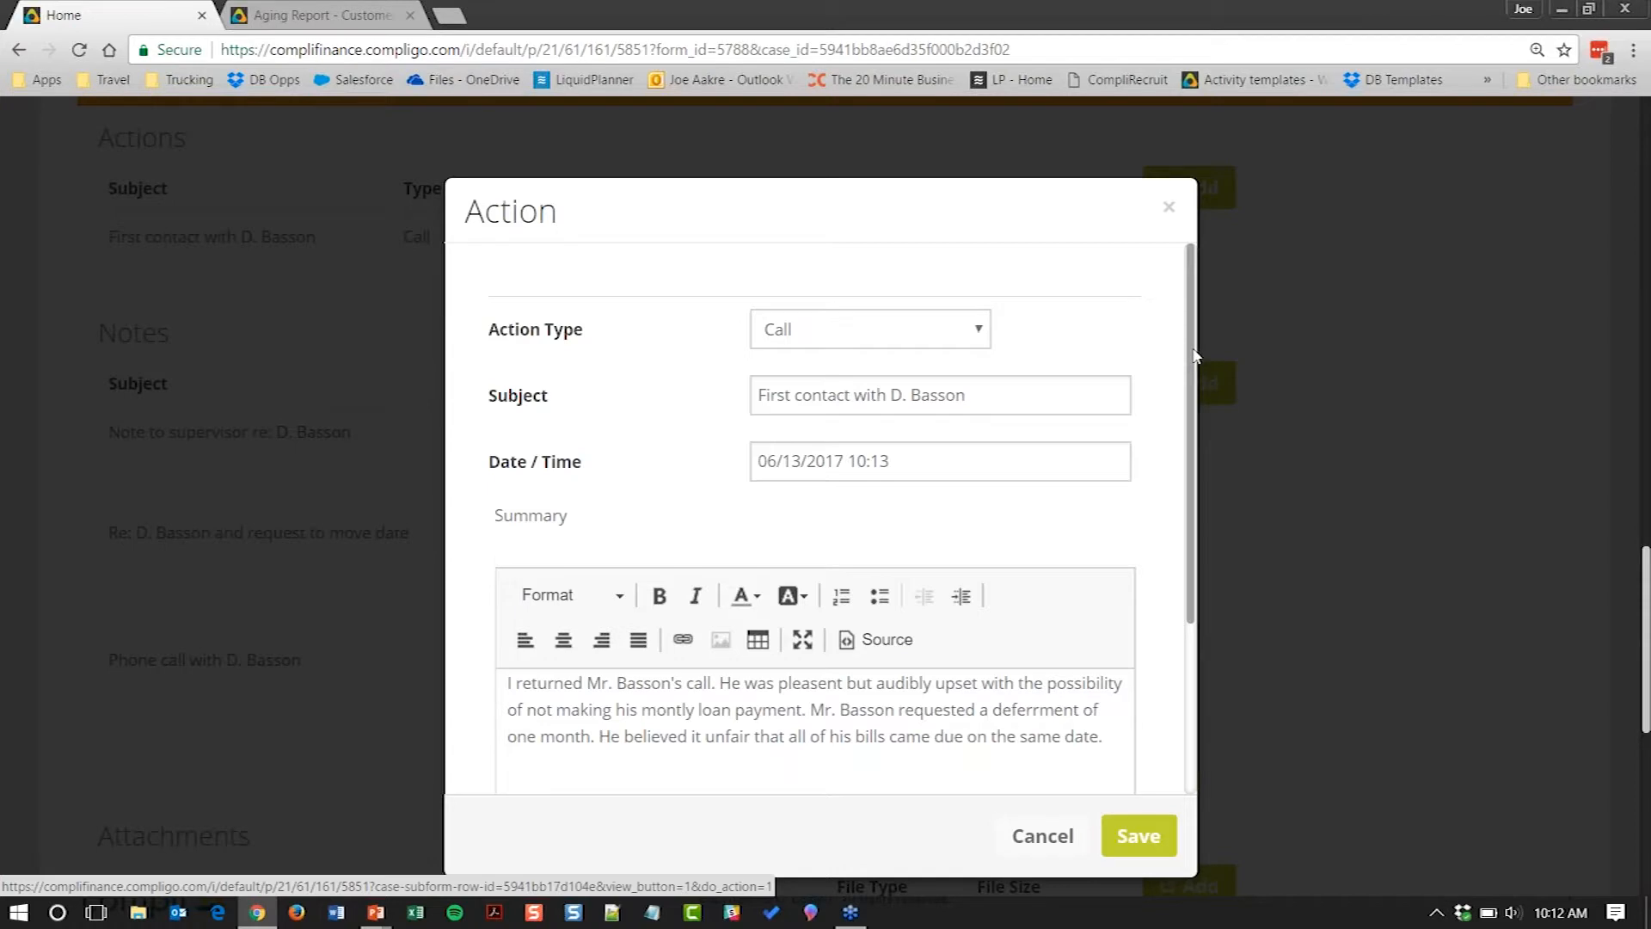
{"action": "scroll", "coordinate": [1187, 392], "scroll_direction": "down", "scroll_amount": 1}
{"action": "left_click_drag", "start_coordinate": [1186, 393], "coordinate": [1185, 526]}
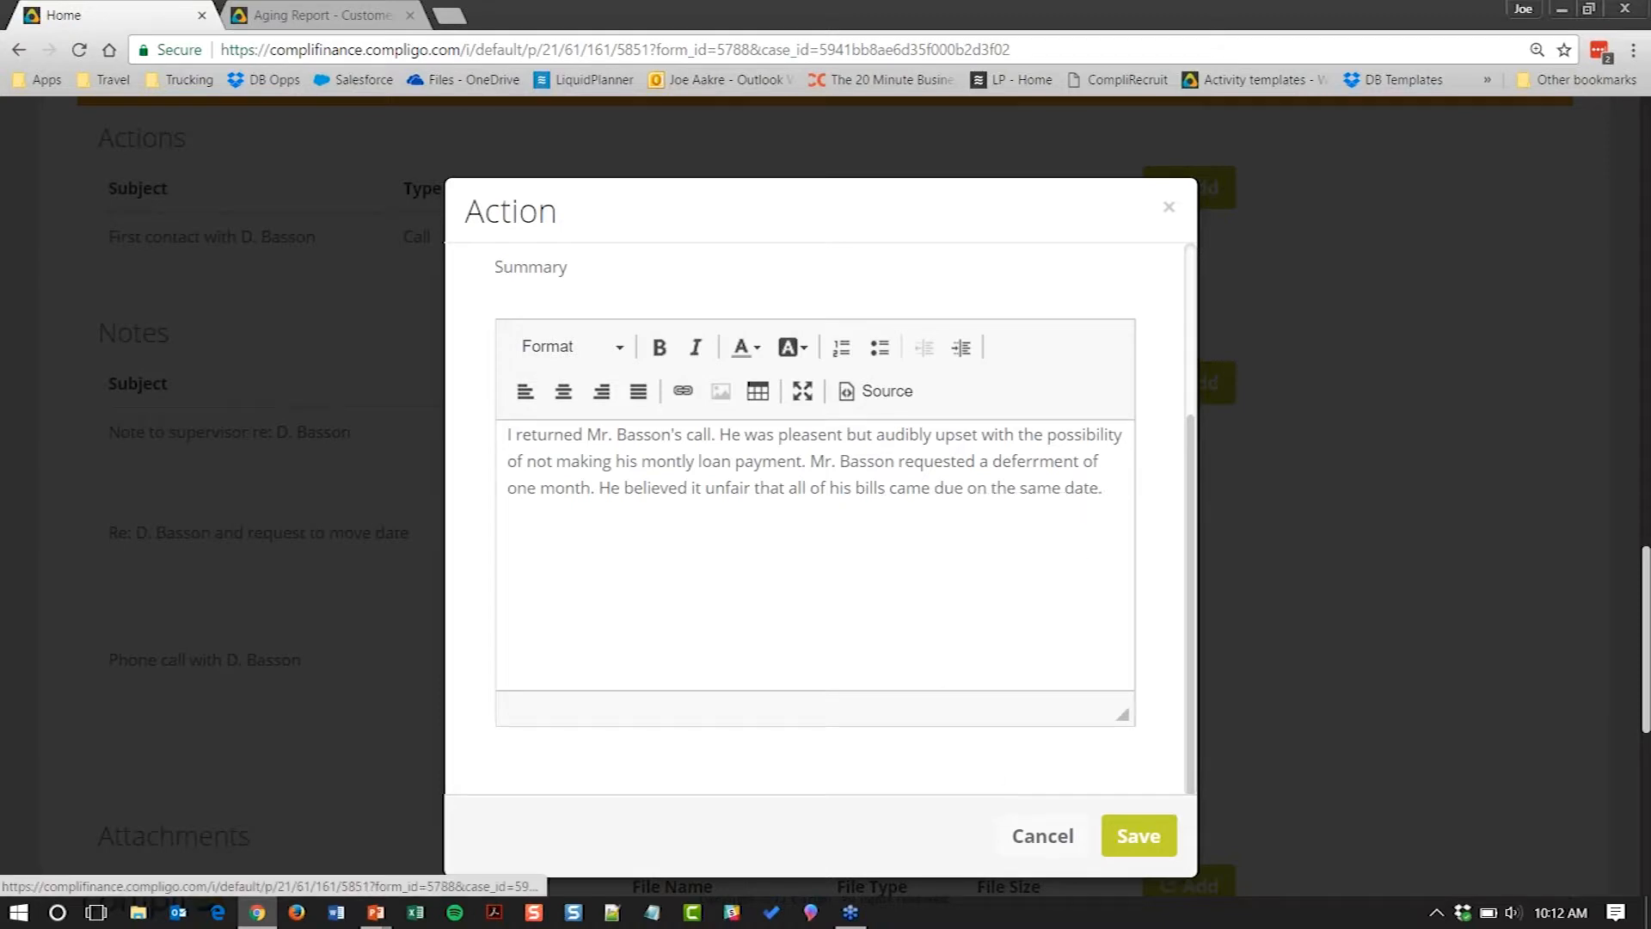
{"action": "left_click", "coordinate": [1136, 835]}
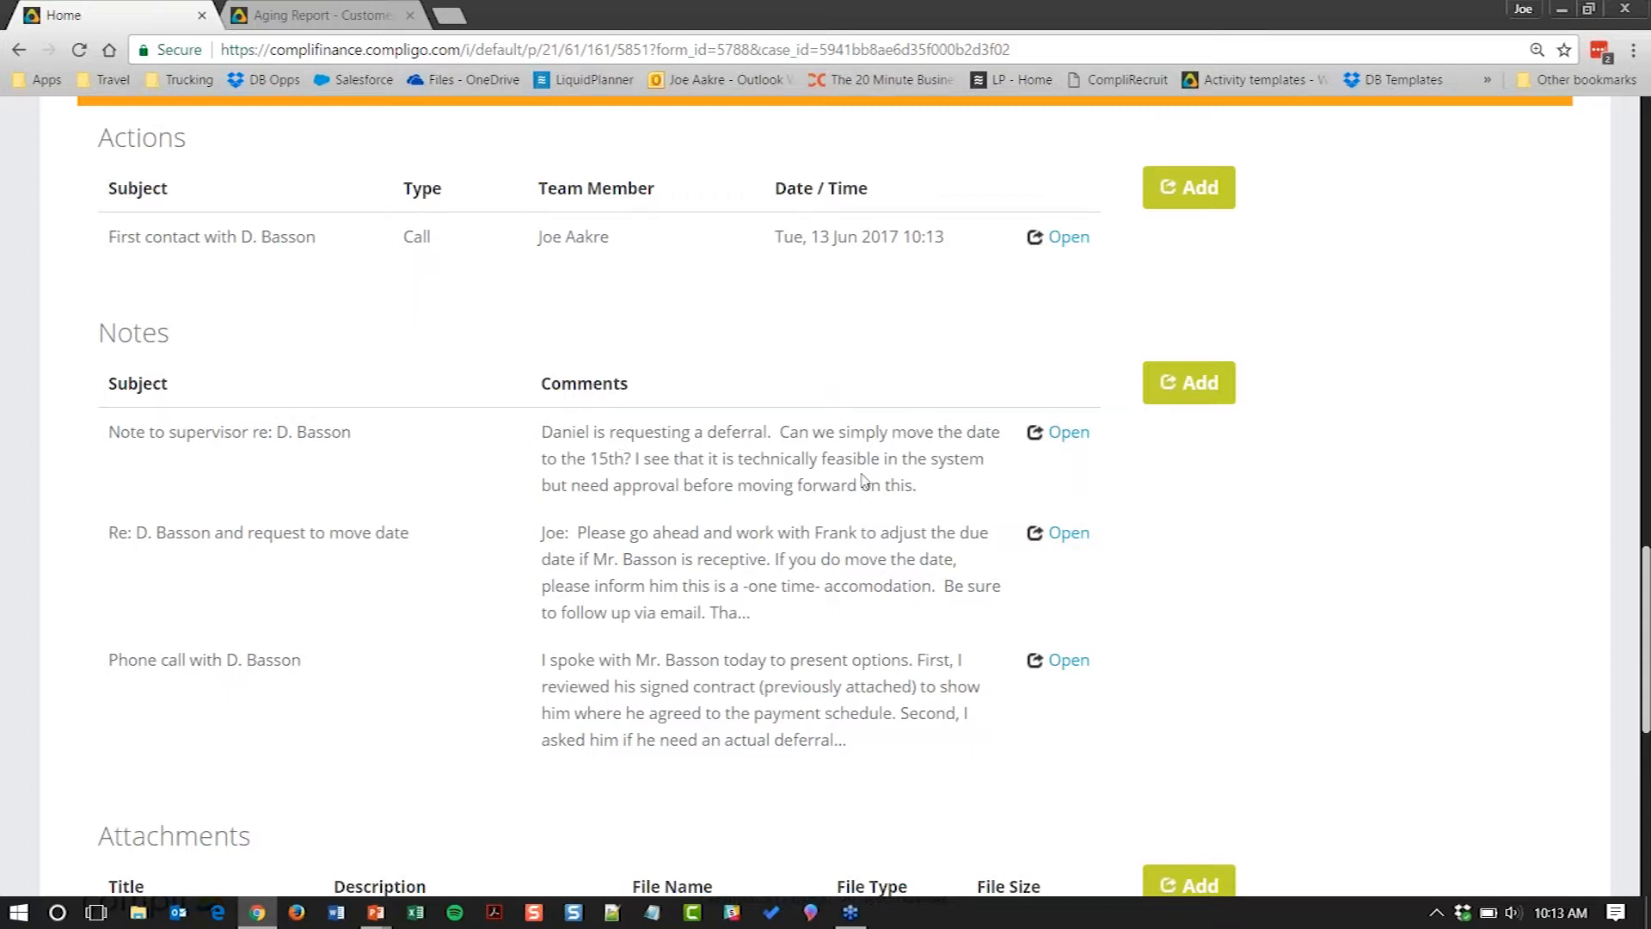
Step: Set the complaint's status to 2 - Supervisor Review
{"action": "scroll", "coordinate": [865, 479], "scroll_direction": "up", "scroll_amount": 15}
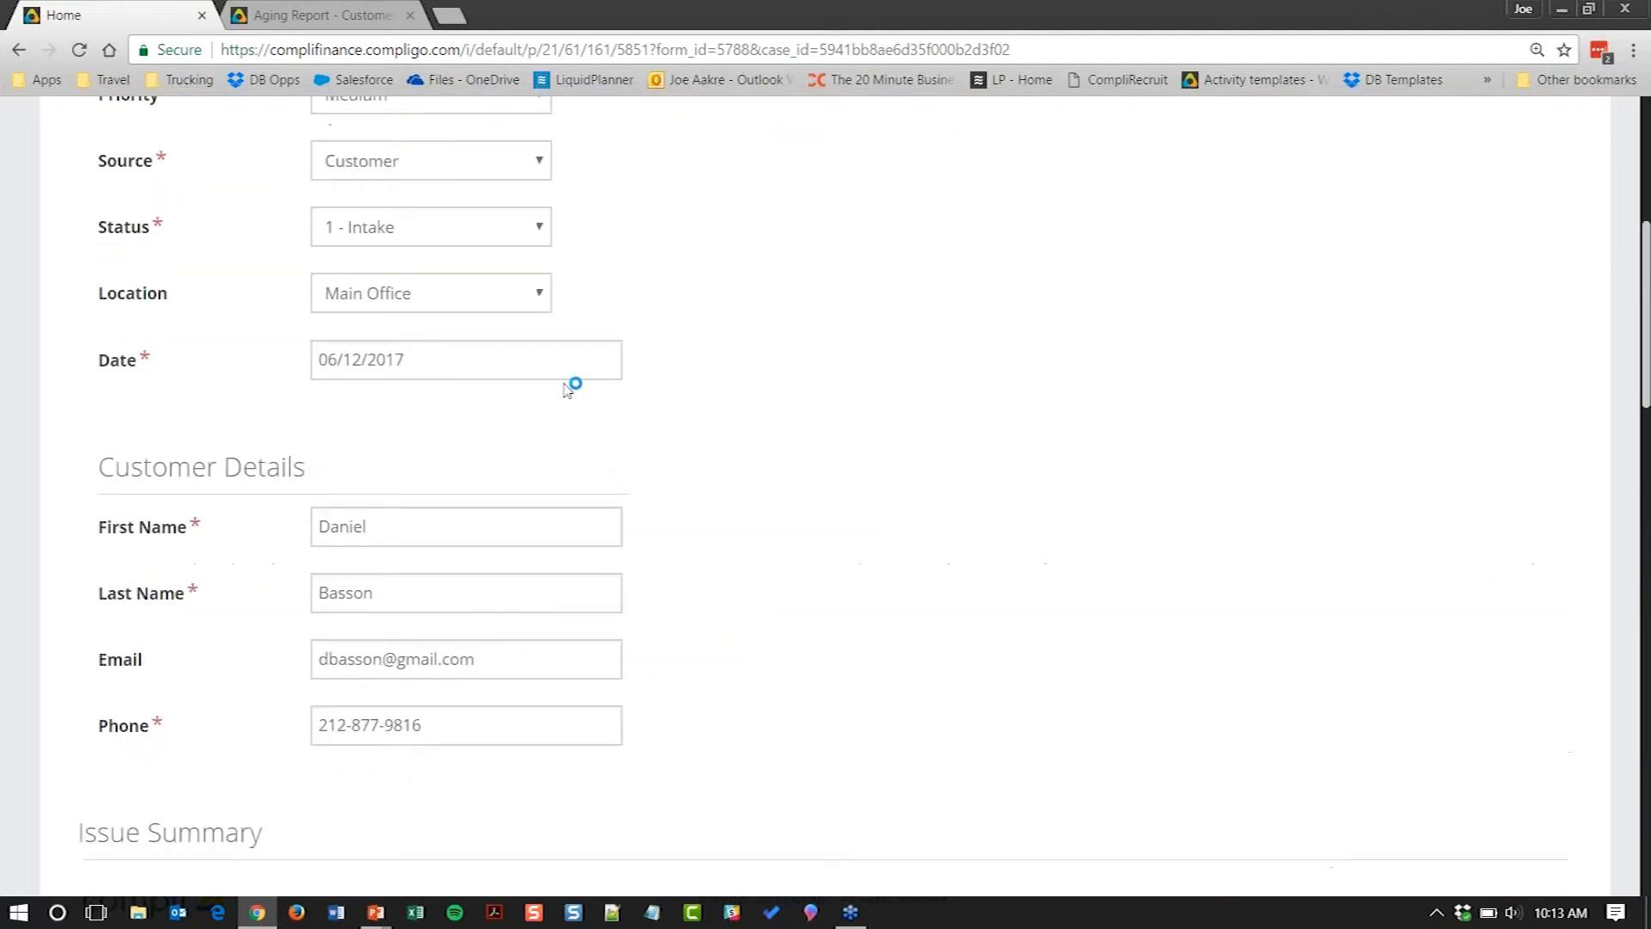
{"action": "left_click", "coordinate": [446, 236]}
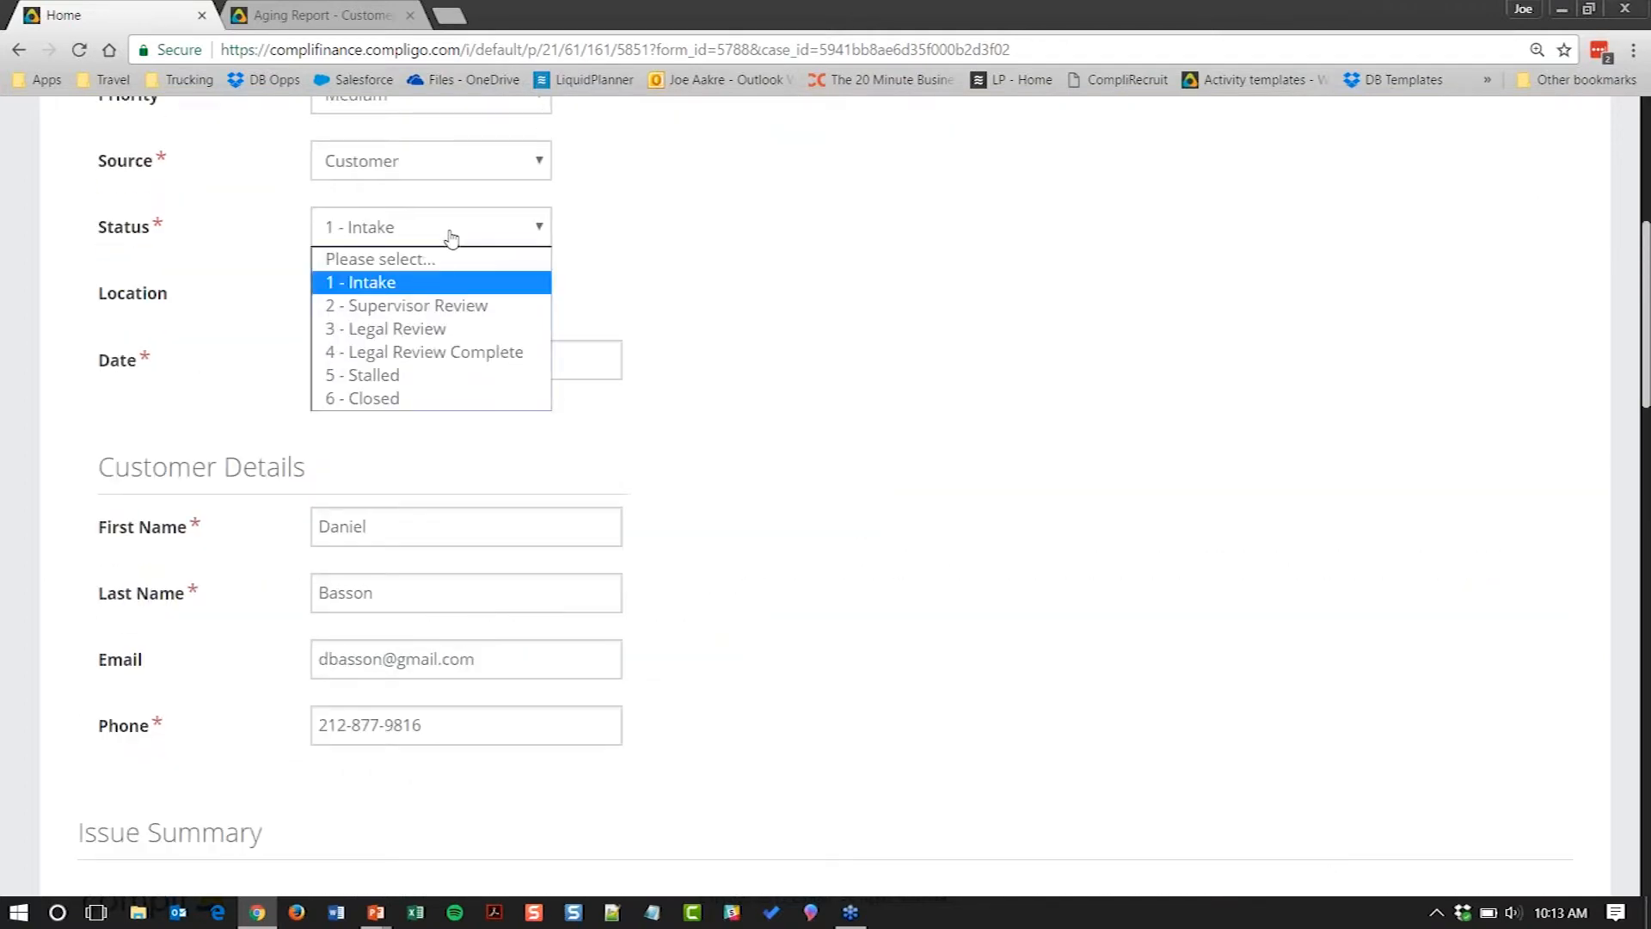
{"action": "left_click", "coordinate": [438, 307]}
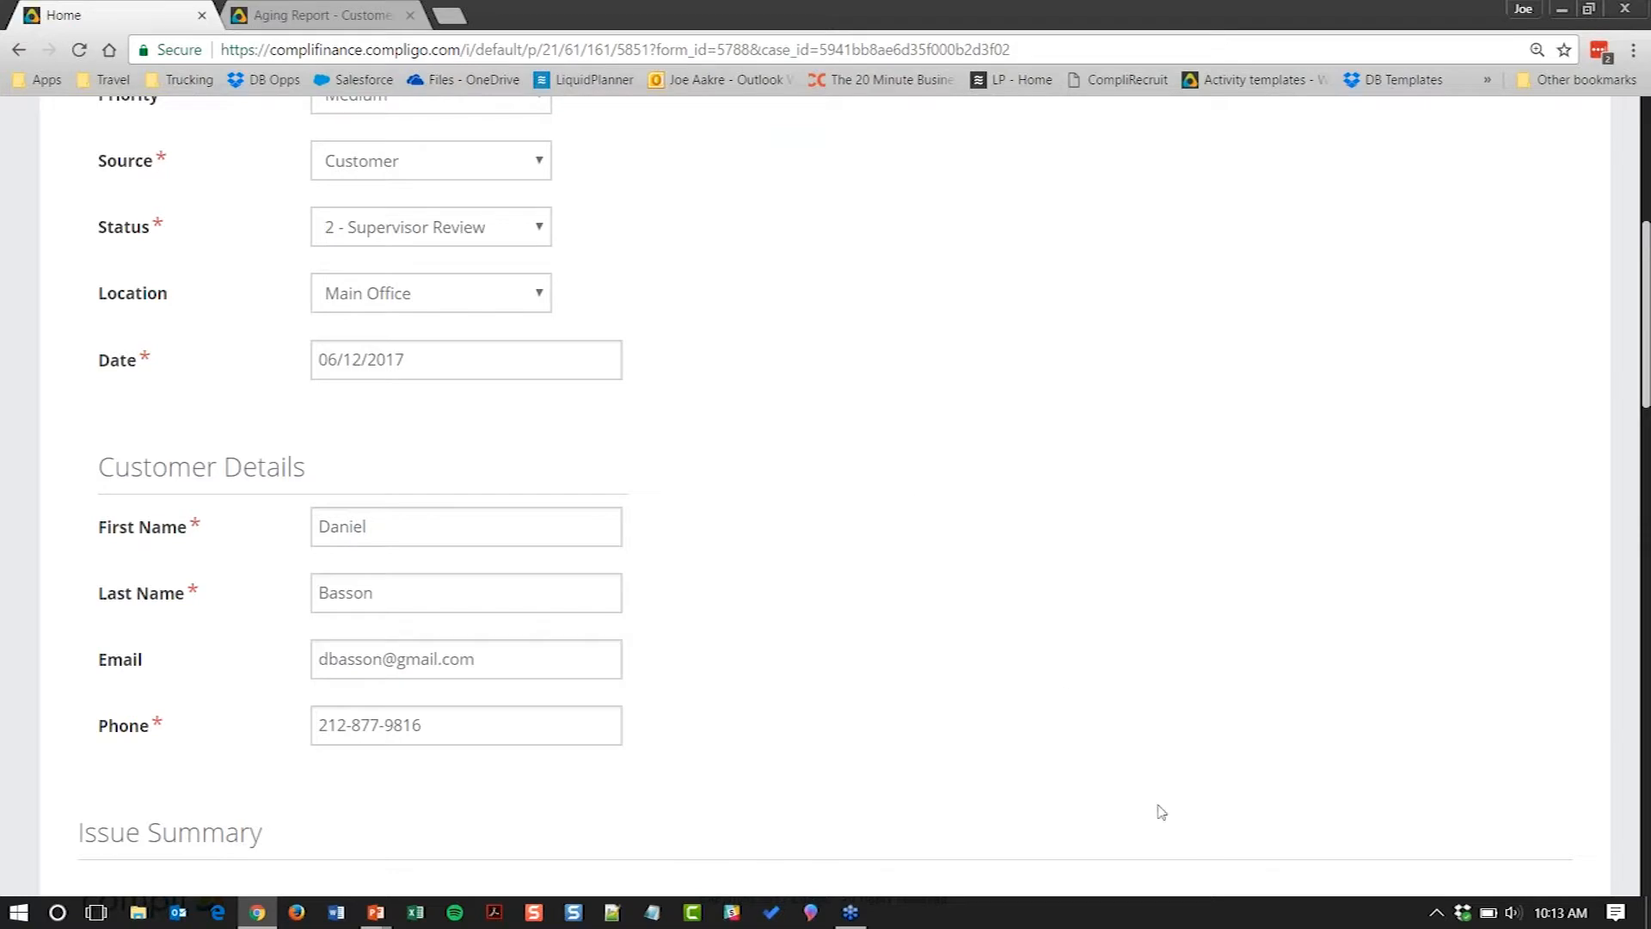
Step: Examine the complaint's available Status options and set the status back to 1 - Intake
{"action": "left_click", "coordinate": [514, 245]}
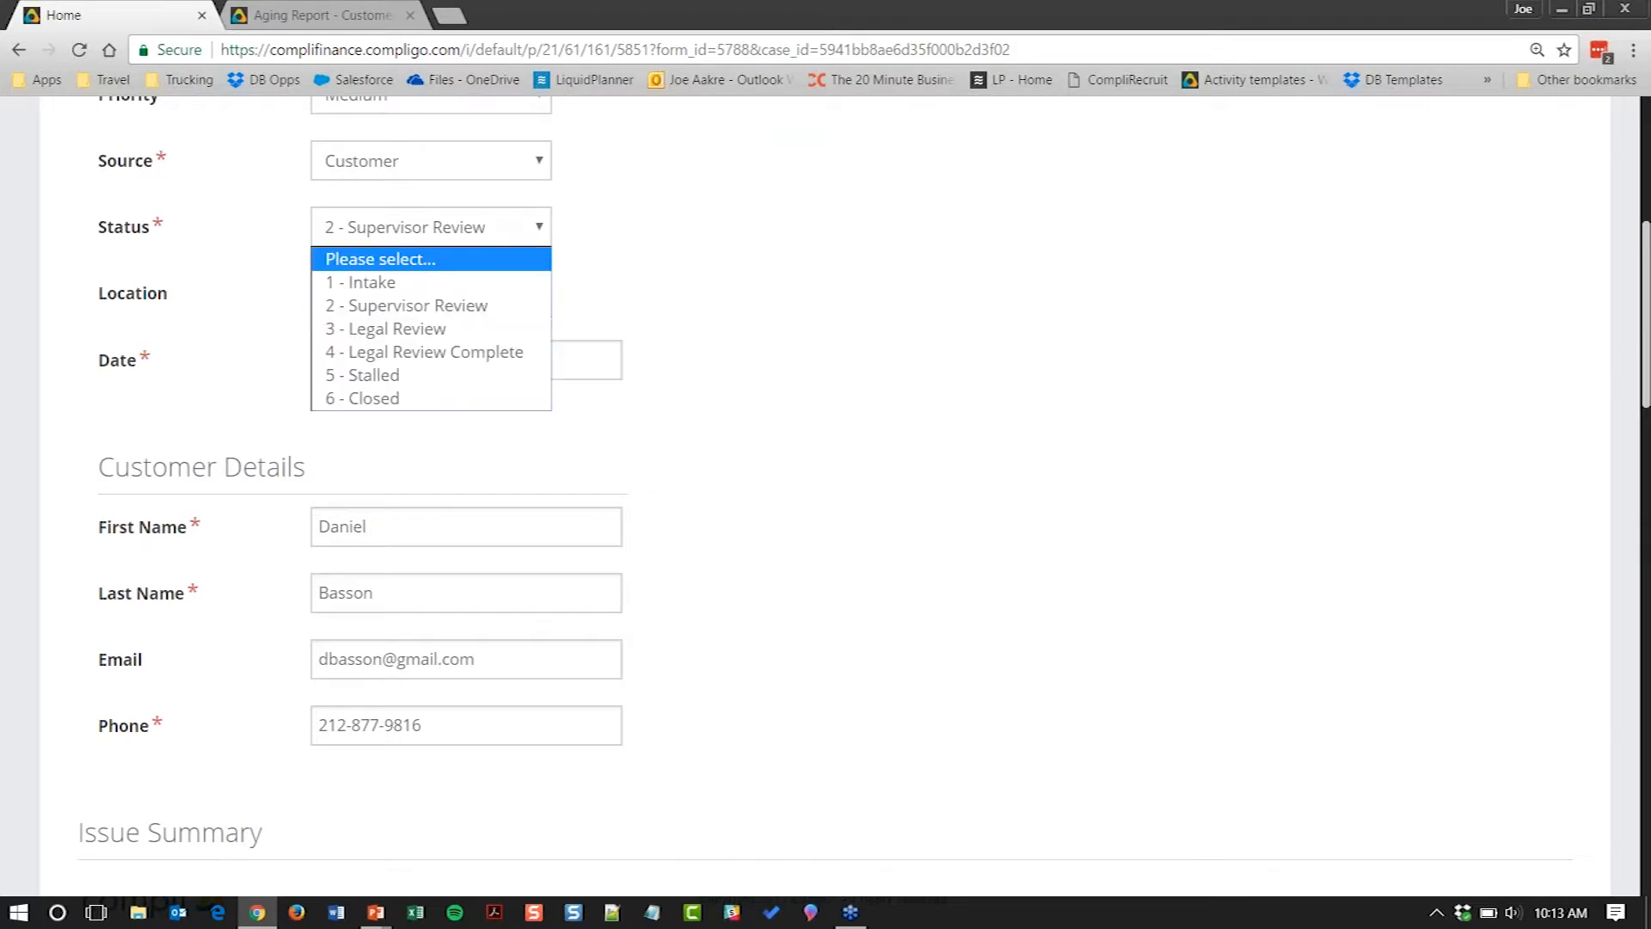
{"action": "key", "text": "Down"}
{"action": "key", "text": "Down"}
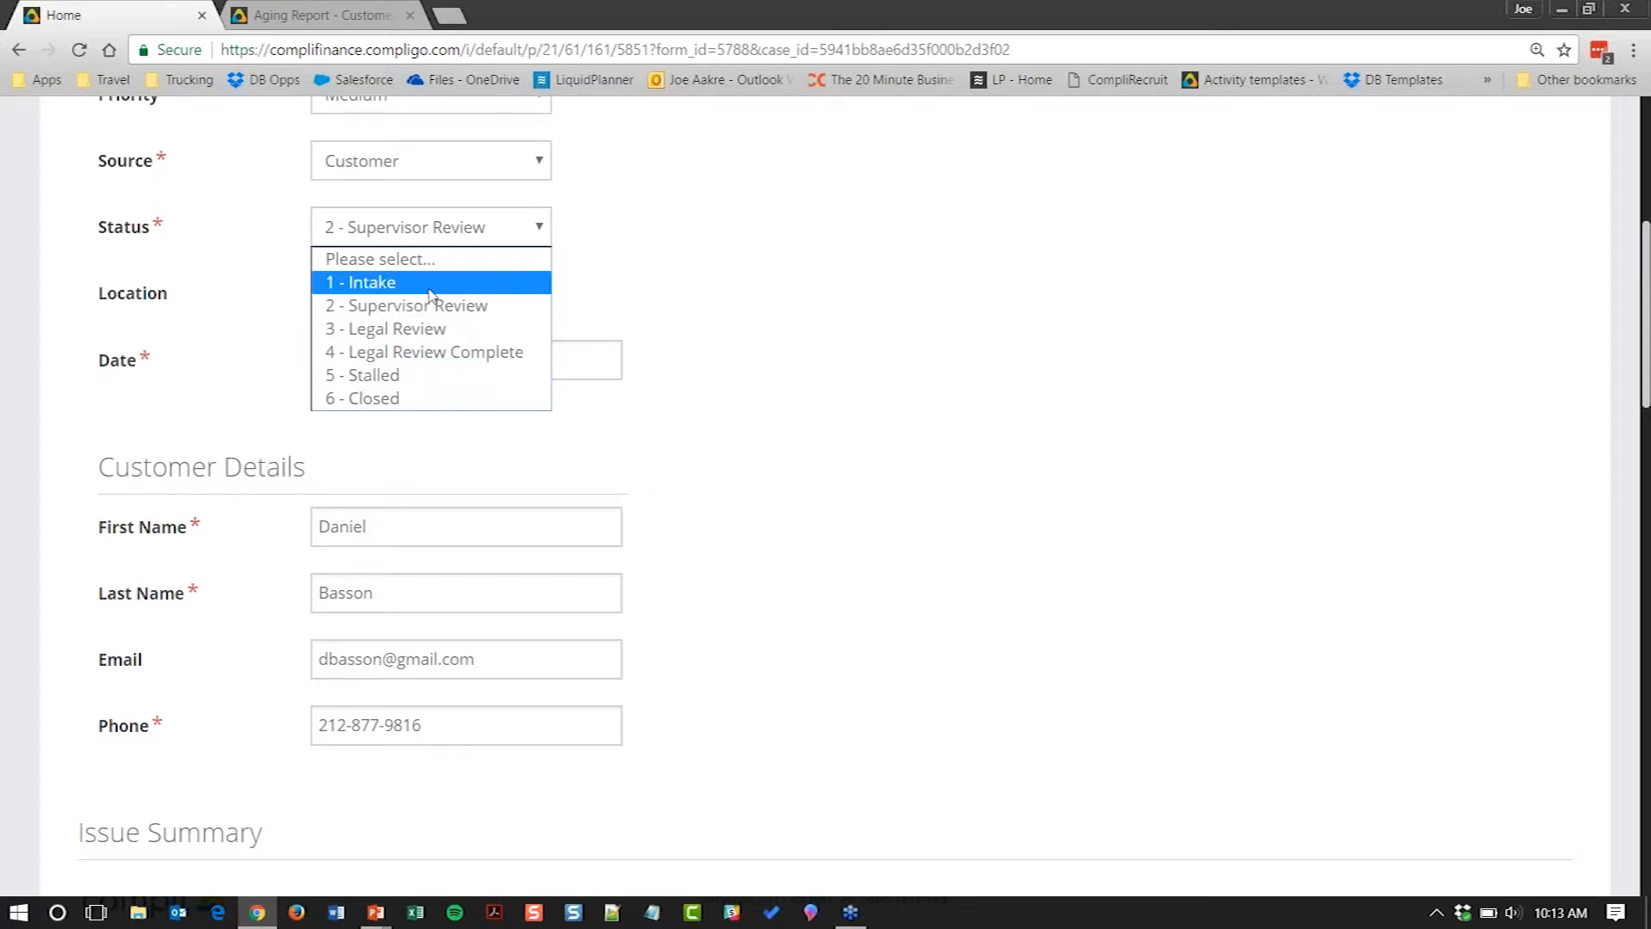
{"action": "left_click", "coordinate": [694, 254]}
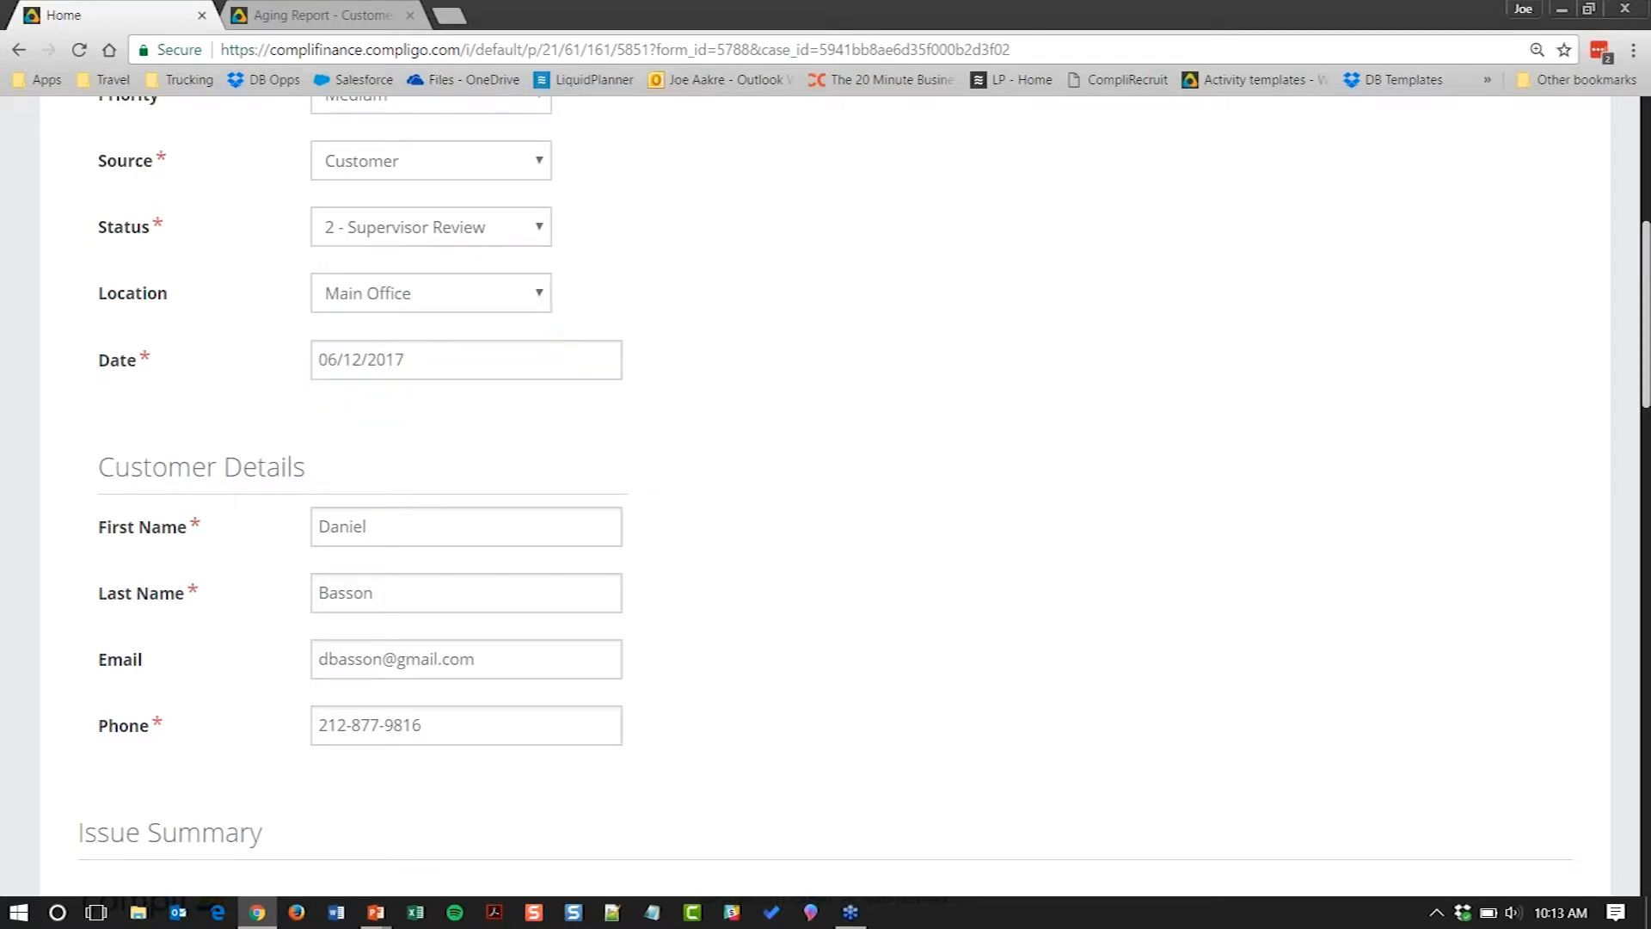
{"action": "left_click", "coordinate": [473, 228]}
{"action": "left_click", "coordinate": [453, 281]}
Step: Review the complaint's notes and attachments, view the attached file loan_agreement.png and close it
{"action": "scroll", "coordinate": [799, 324], "scroll_direction": "down", "scroll_amount": 9}
{"action": "scroll", "coordinate": [825, 496], "scroll_direction": "down", "scroll_amount": 9}
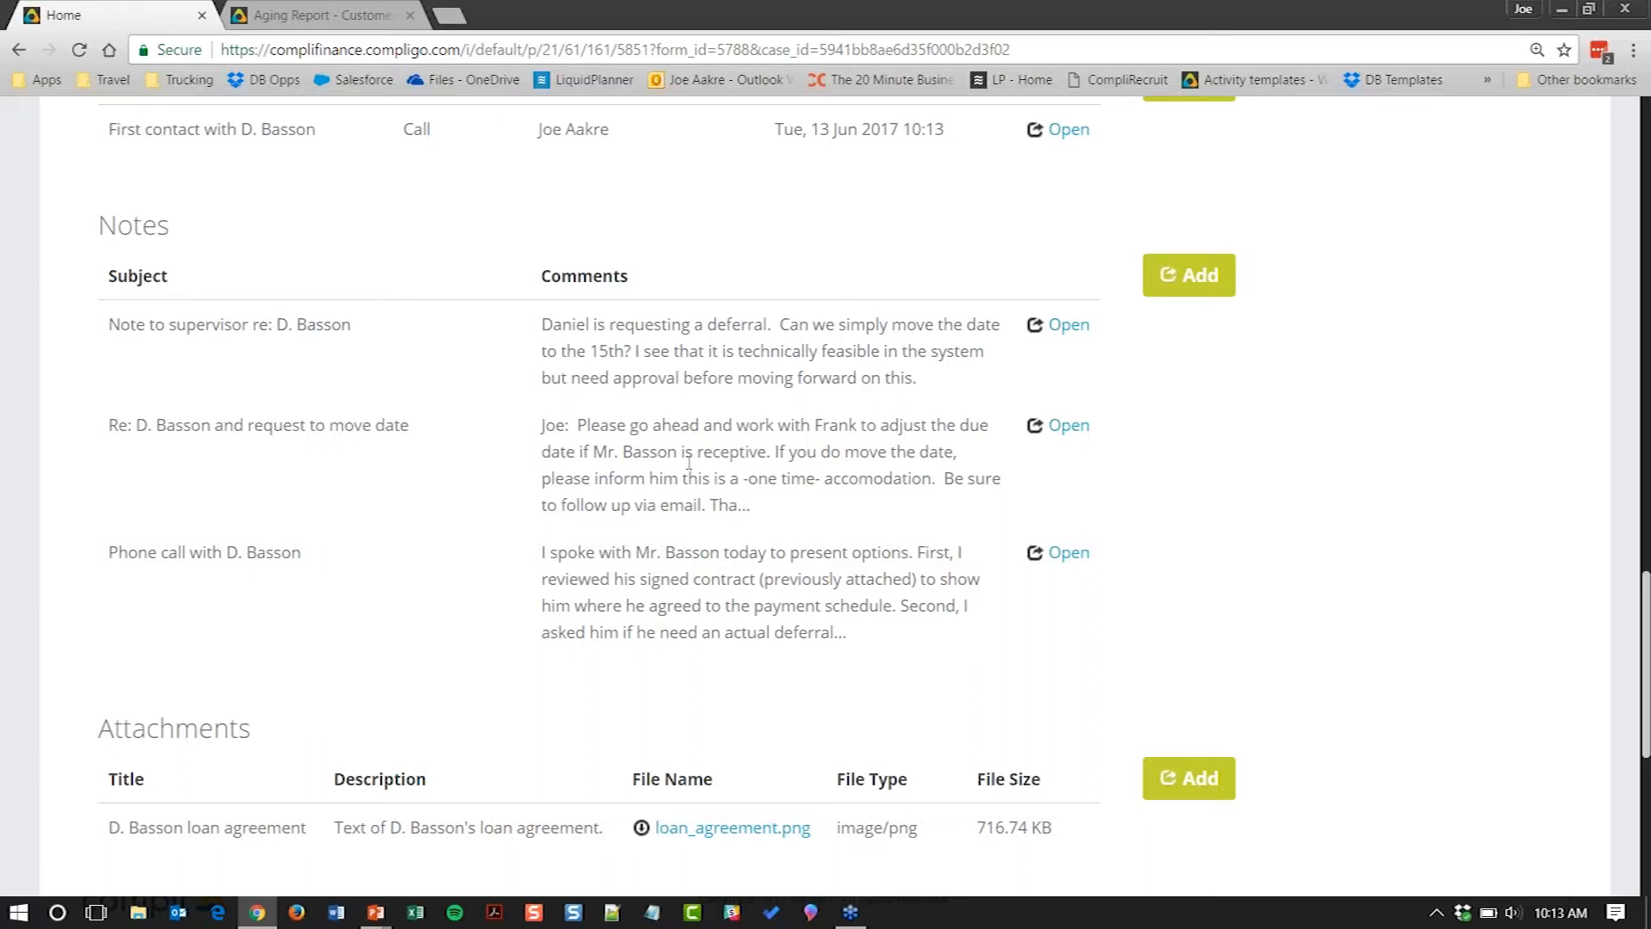
{"action": "scroll", "coordinate": [695, 469], "scroll_direction": "down", "scroll_amount": 1}
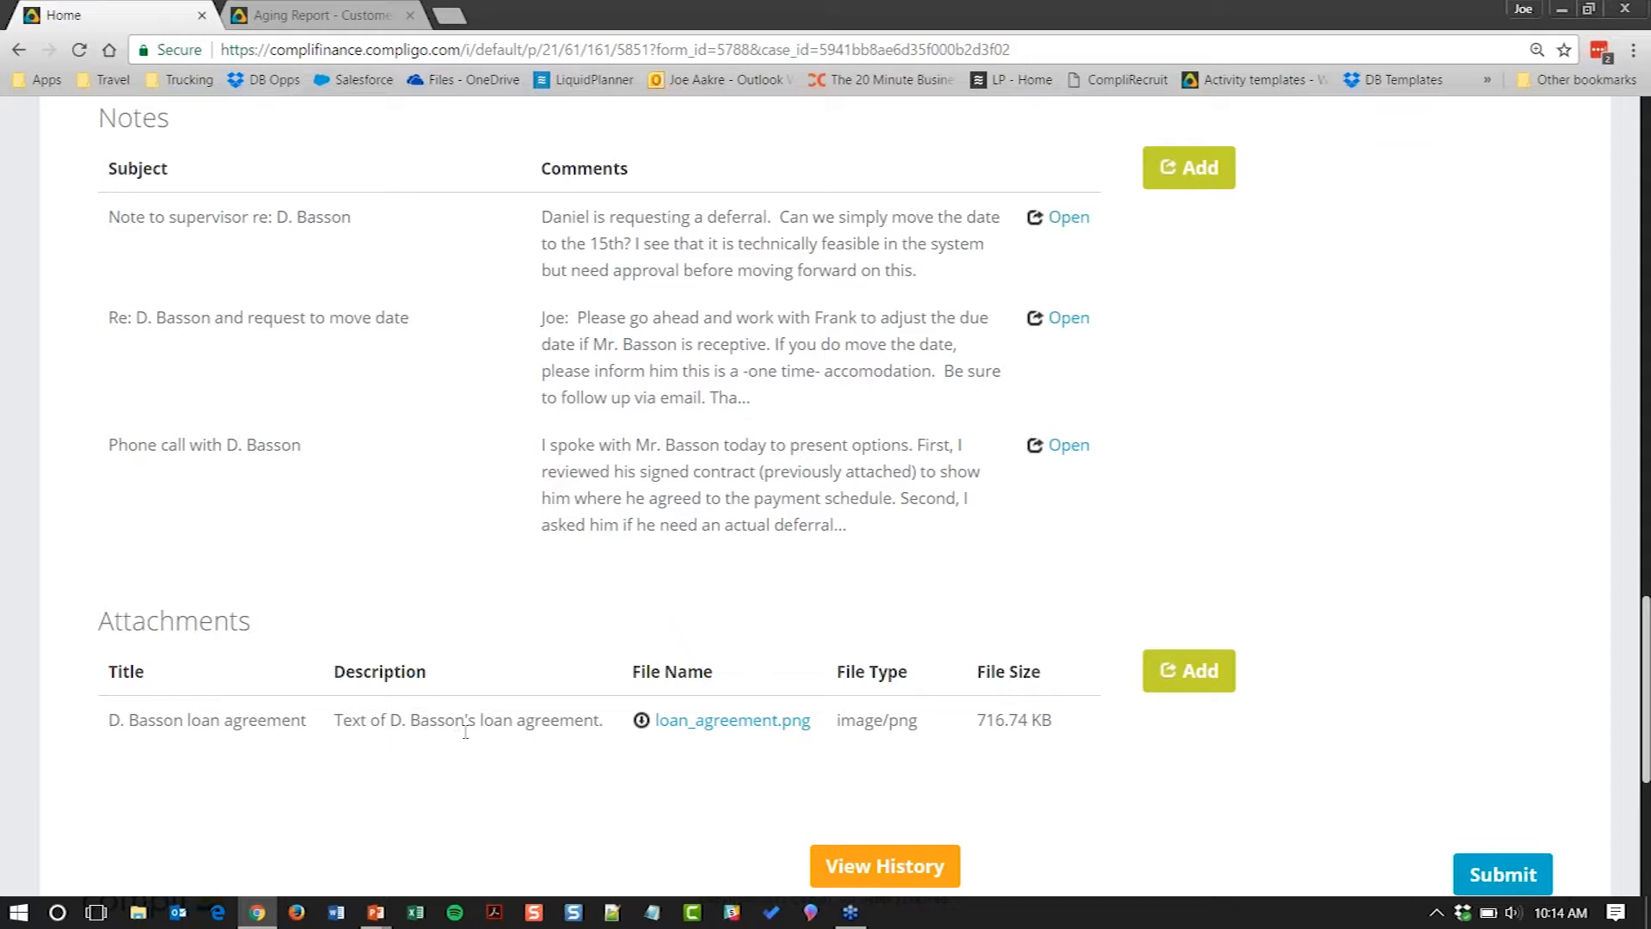
{"action": "left_click", "coordinate": [731, 722]}
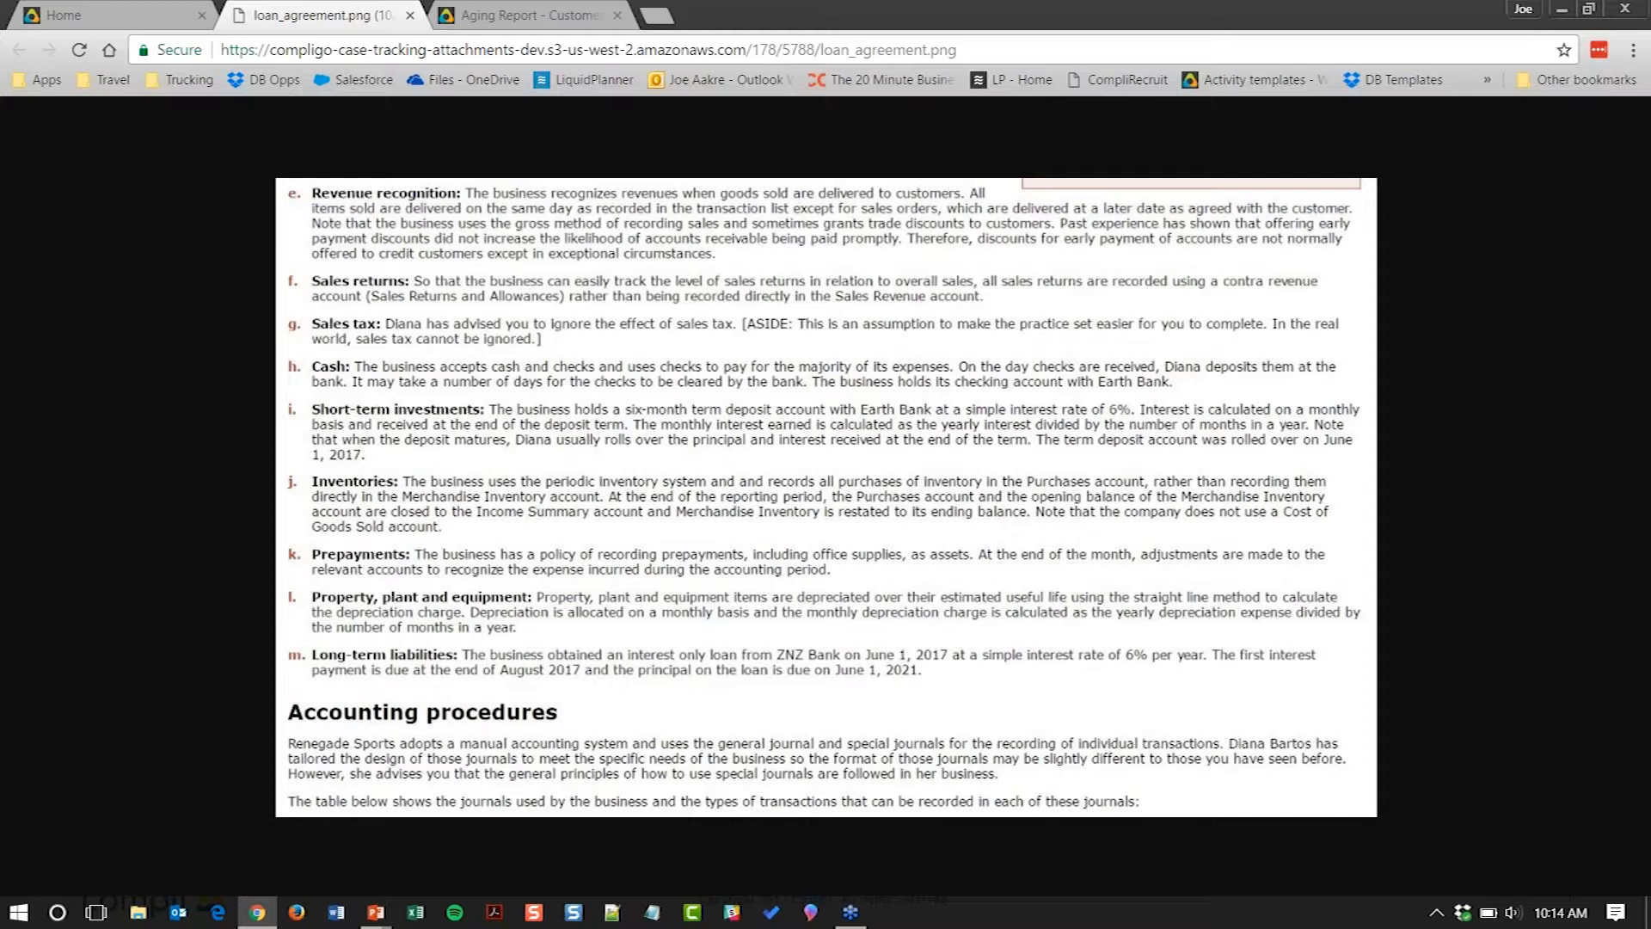
{"action": "left_click", "coordinate": [409, 15]}
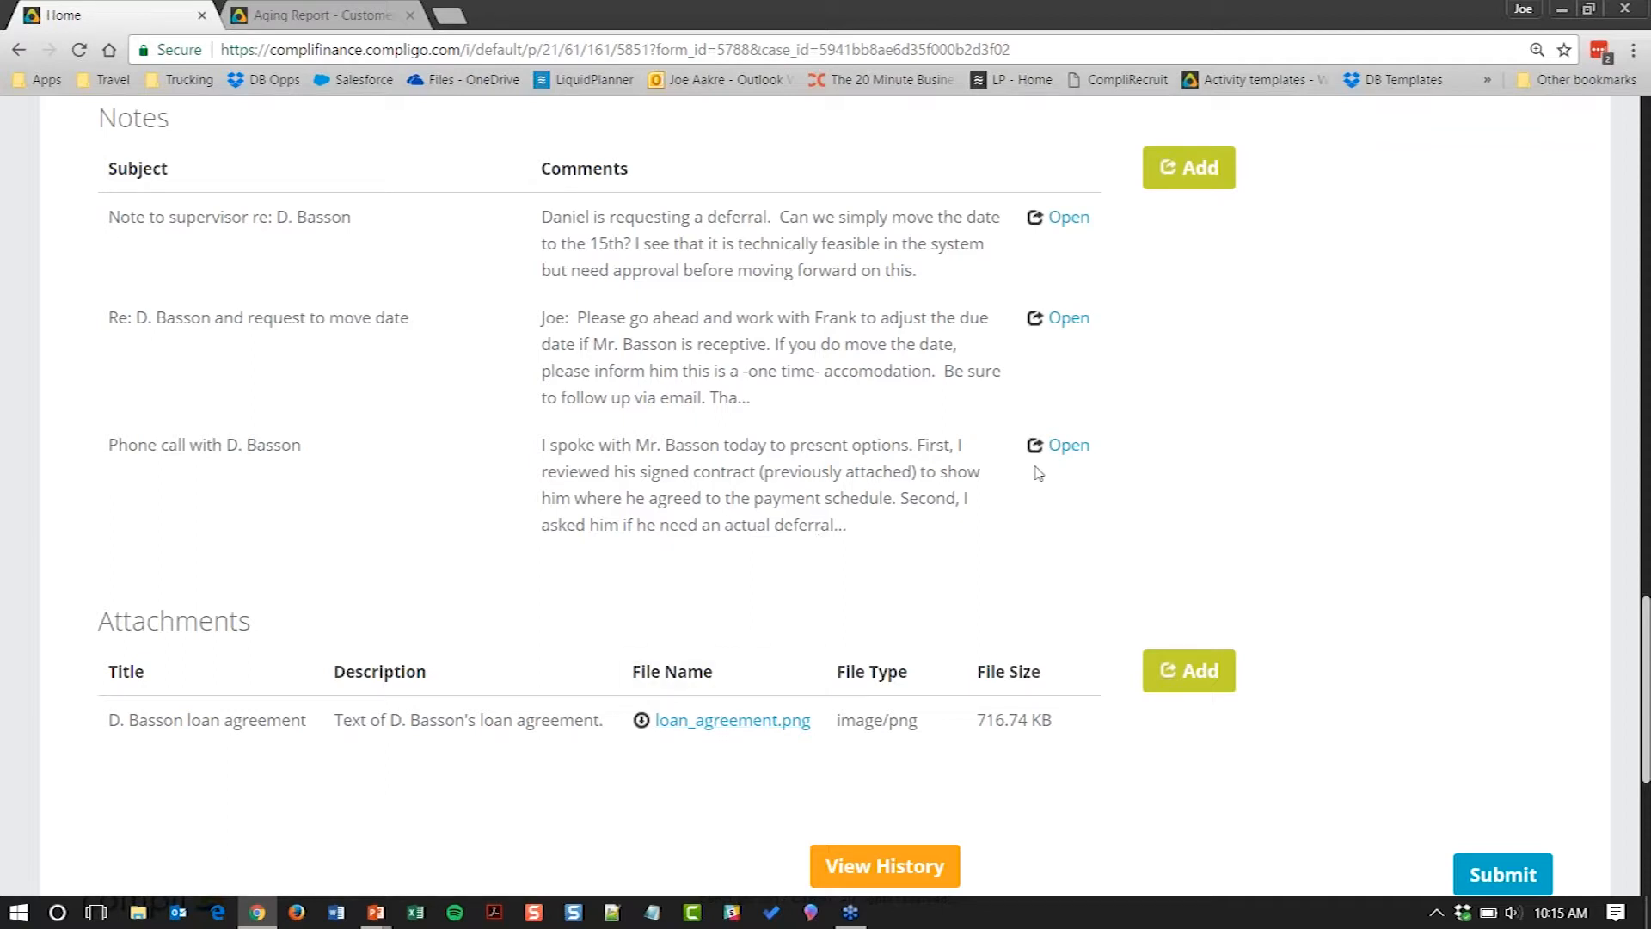
Step: Open the phone call note, read it to the end and close it without saving
{"action": "left_click", "coordinate": [1066, 449]}
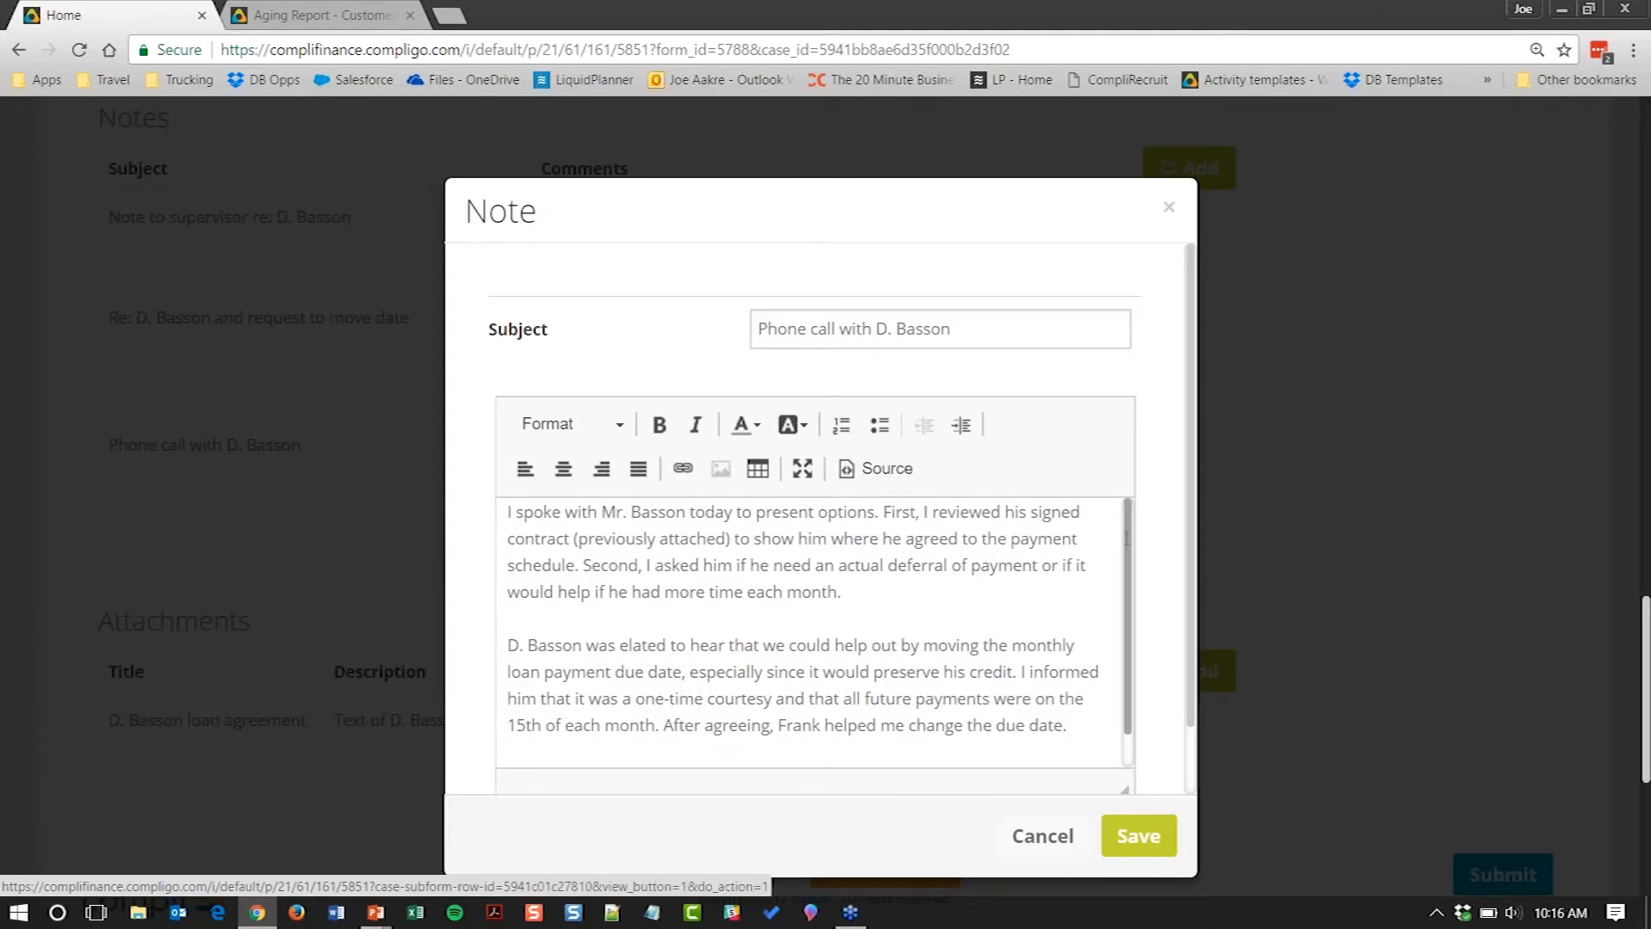
{"action": "scroll", "coordinate": [1122, 610], "scroll_direction": "down", "scroll_amount": 1}
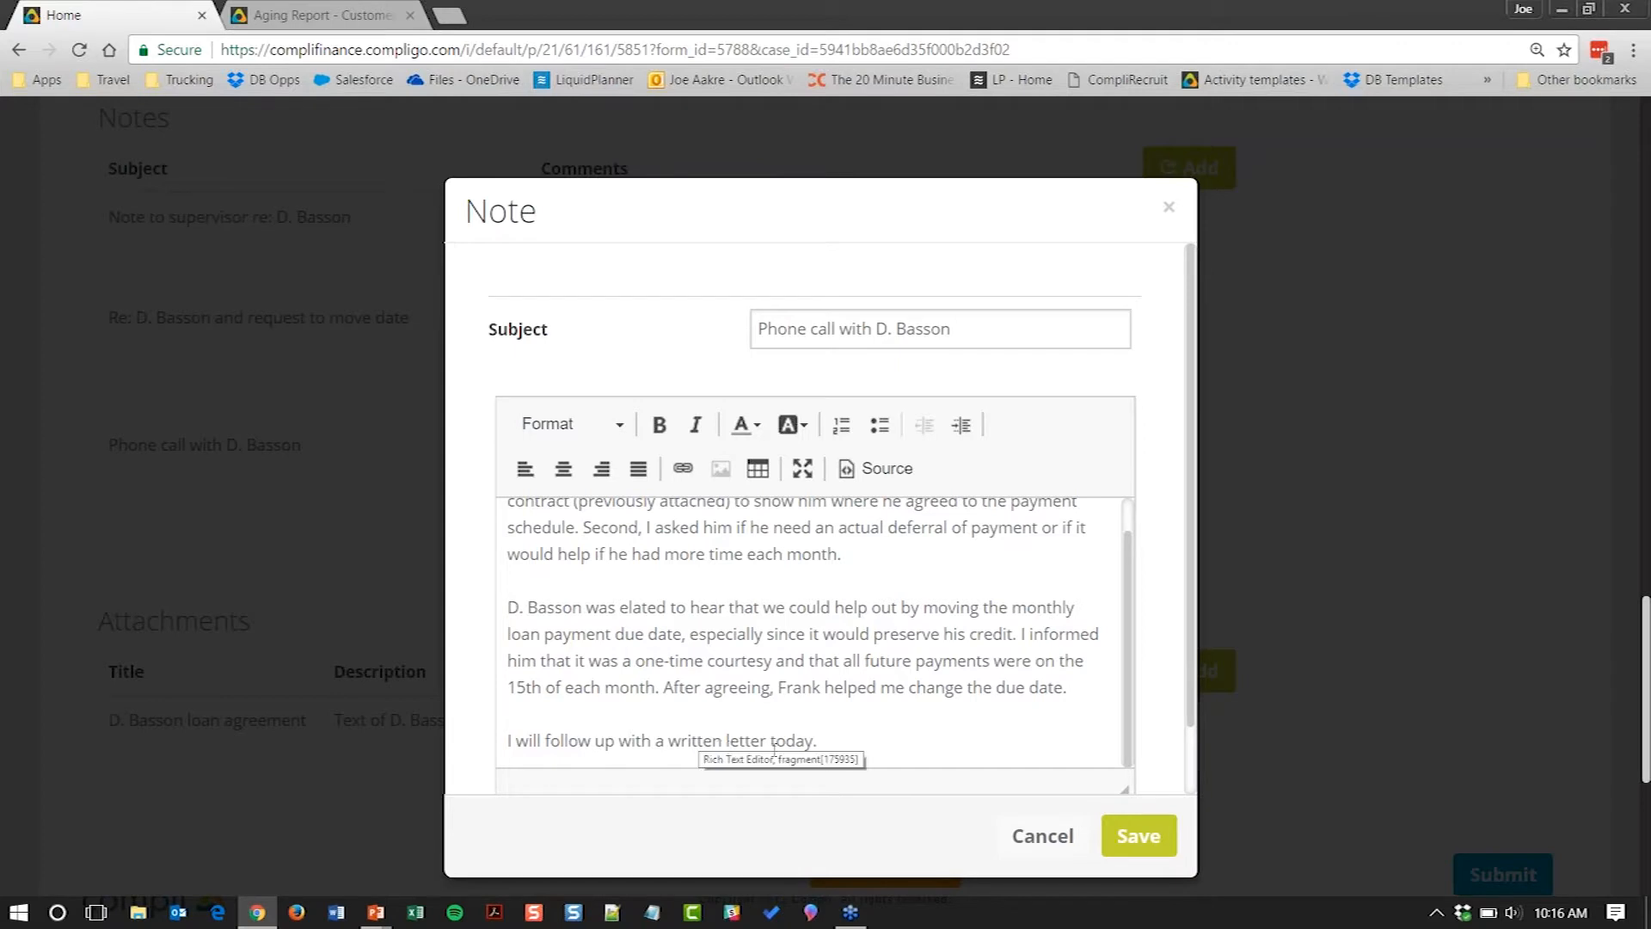
{"action": "left_click", "coordinate": [1032, 847]}
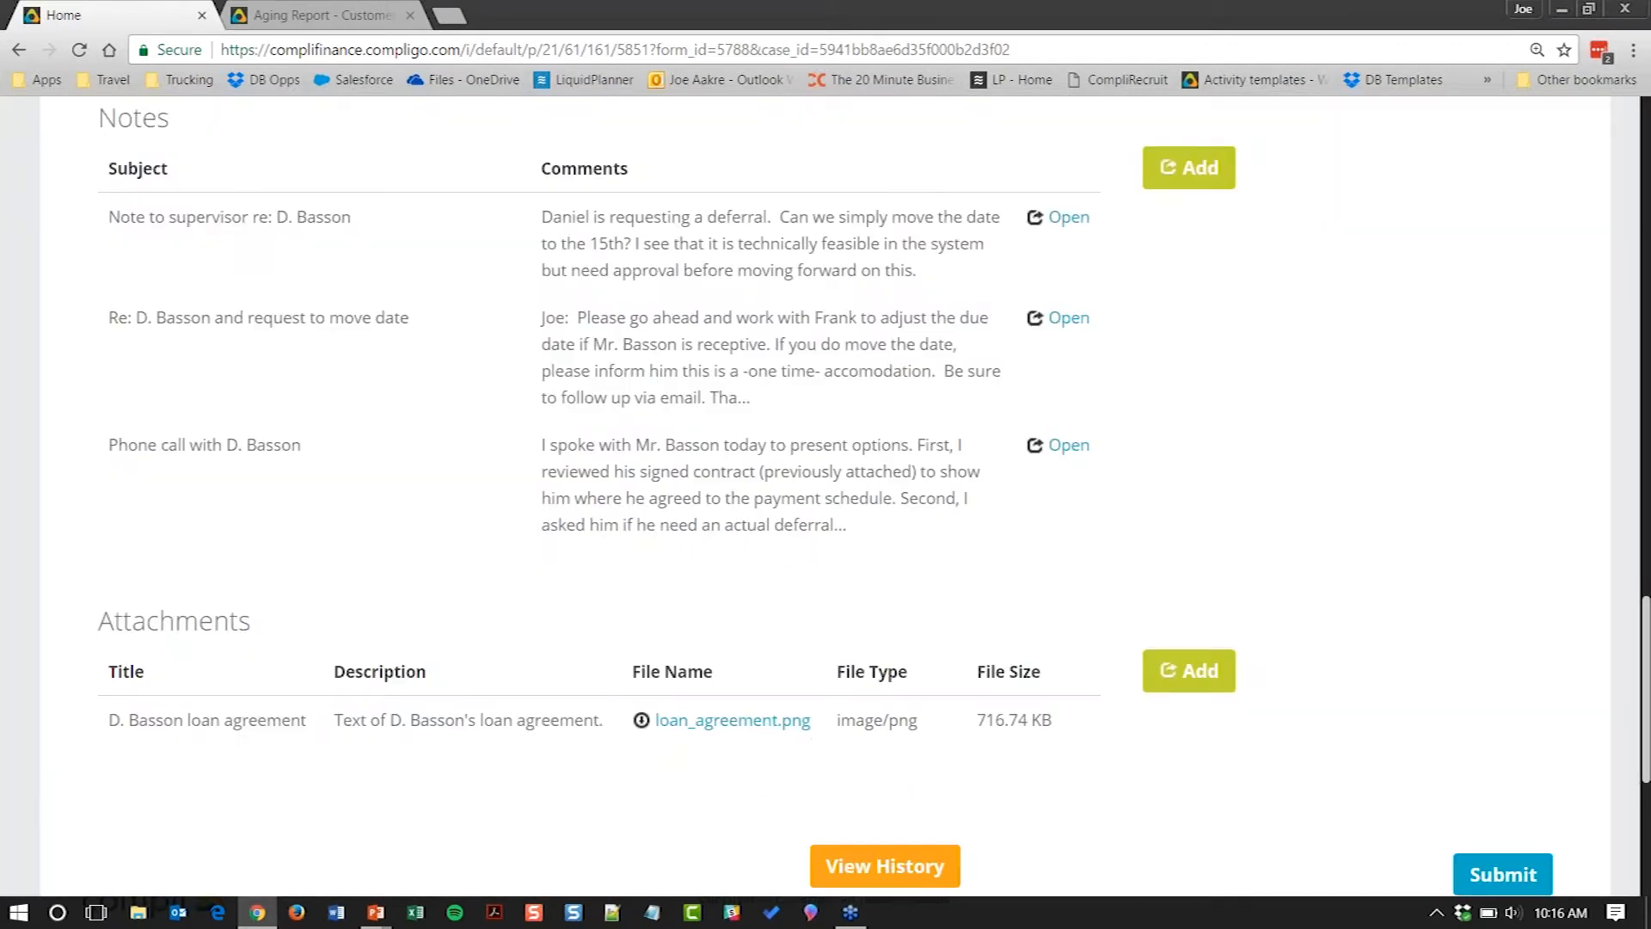
Step: Set the Response Type in the Resolution Summary to Closed with Non-Monetary Relief
{"action": "scroll", "coordinate": [1033, 840], "scroll_direction": "up", "scroll_amount": 3}
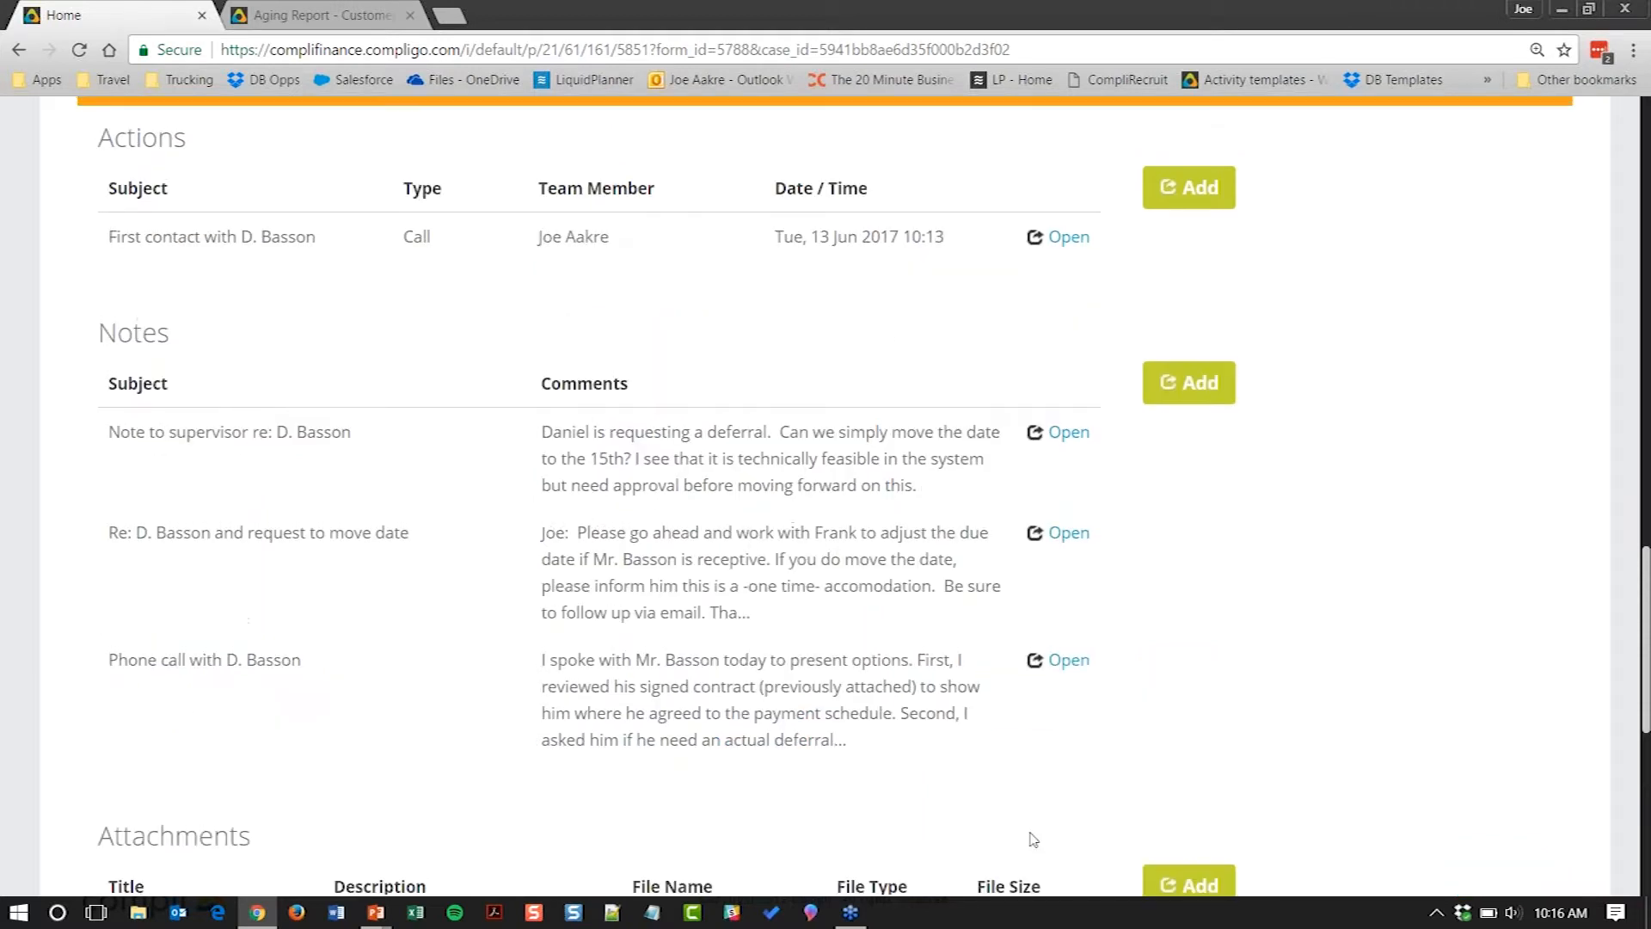
{"action": "scroll", "coordinate": [1034, 839], "scroll_direction": "up", "scroll_amount": 6}
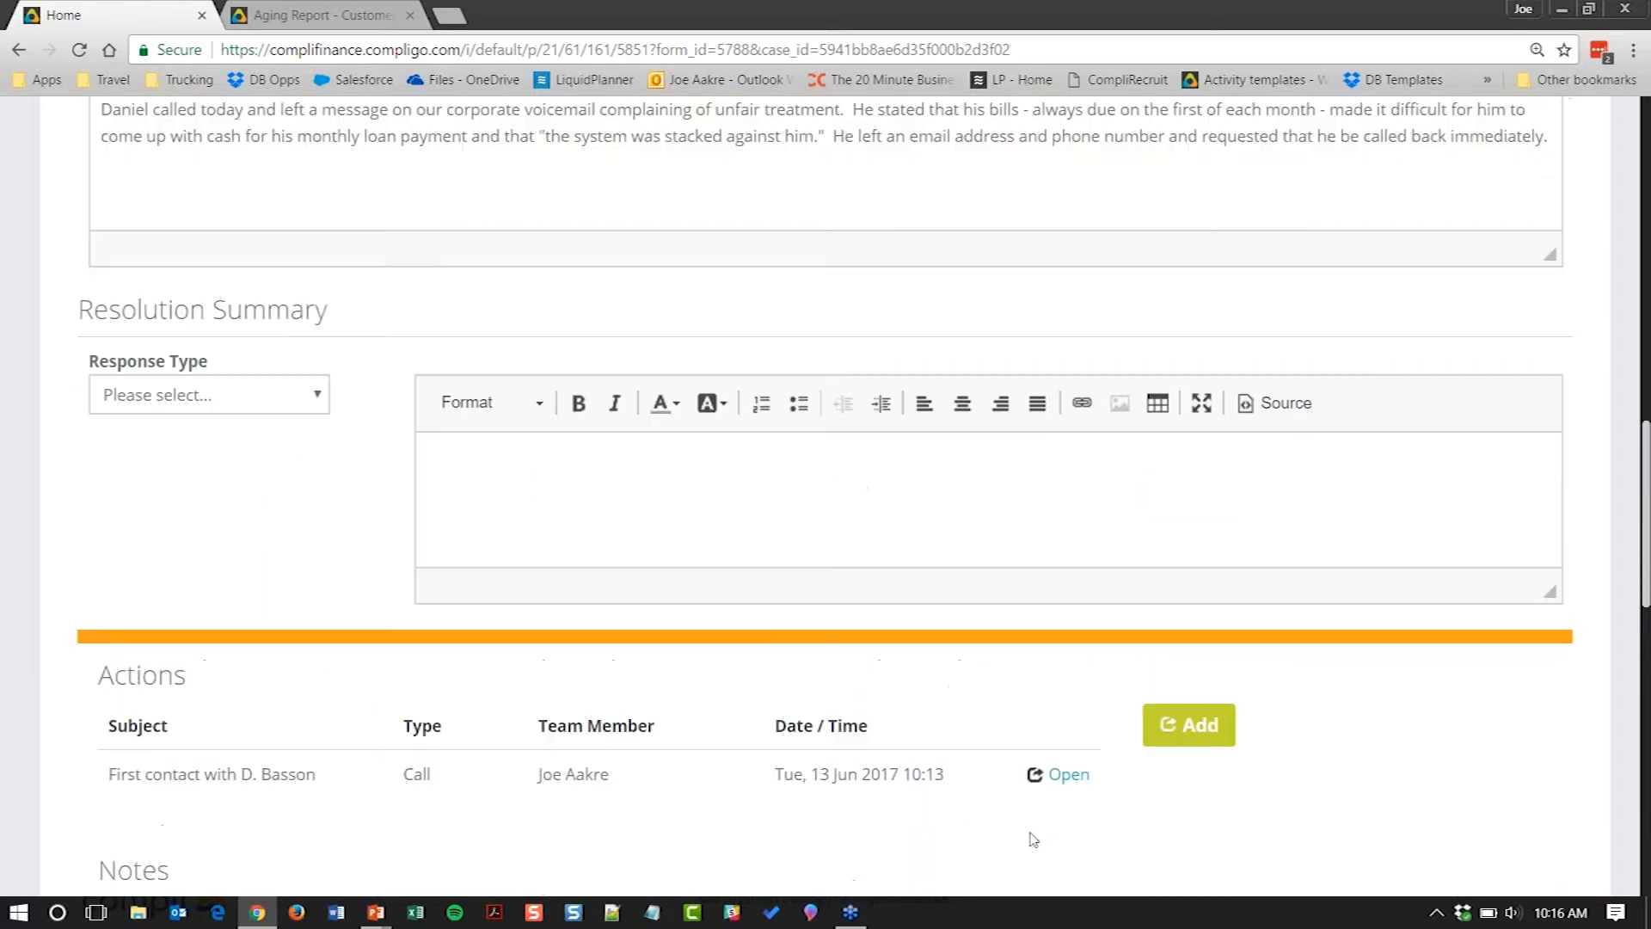
{"action": "left_click", "coordinate": [318, 394]}
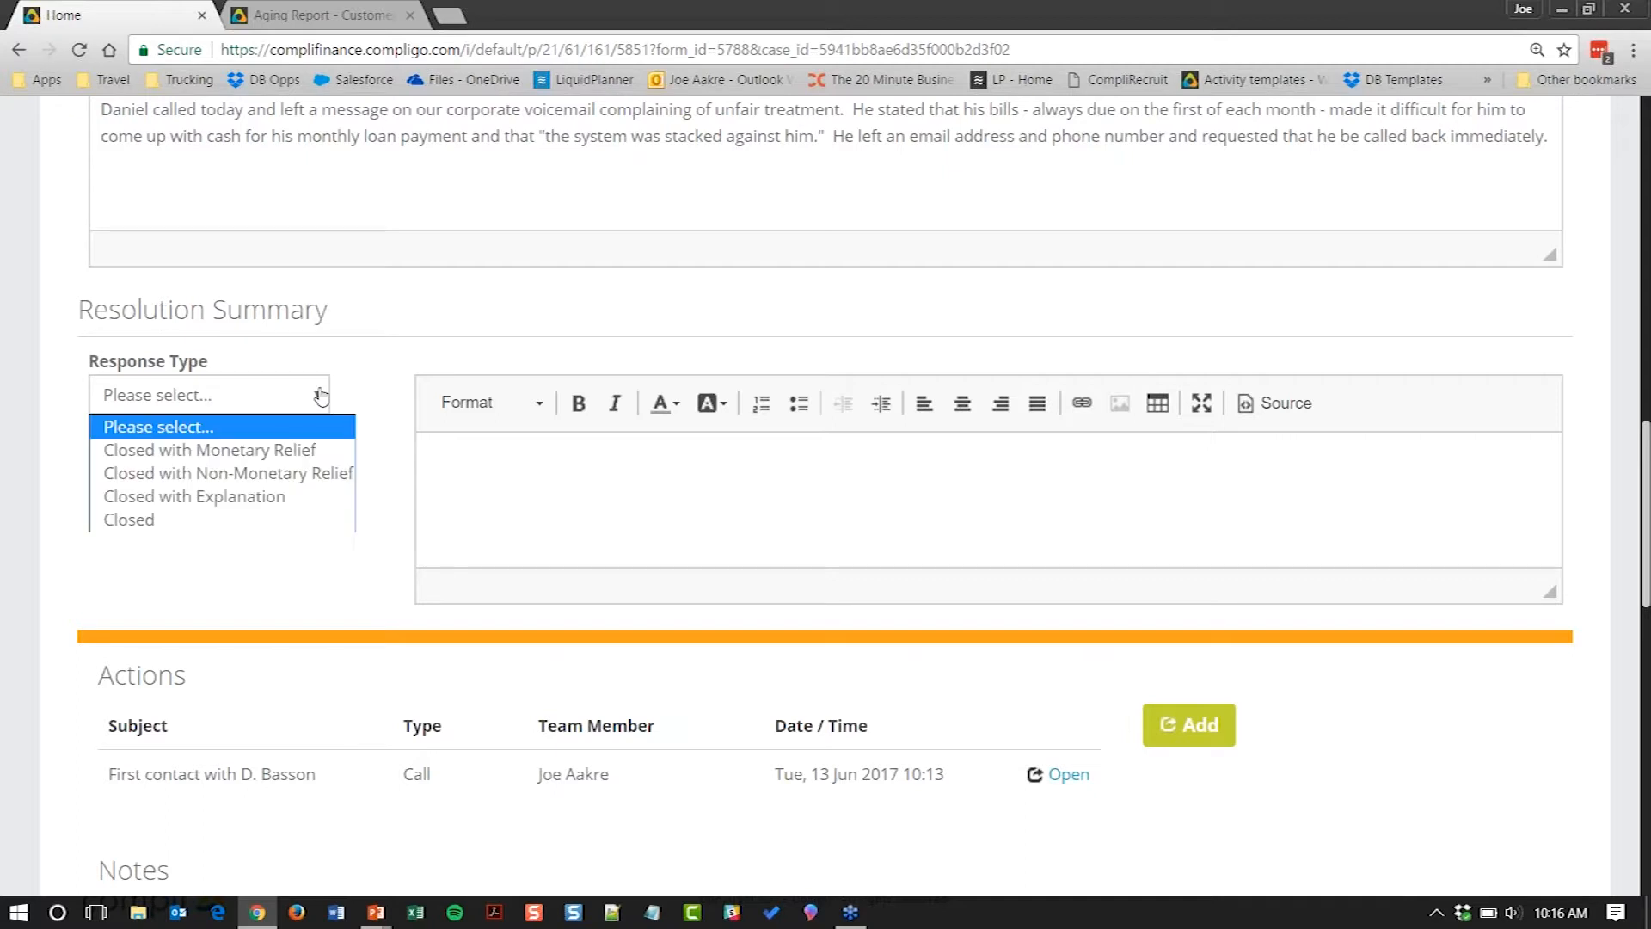
{"action": "left_click", "coordinate": [300, 474]}
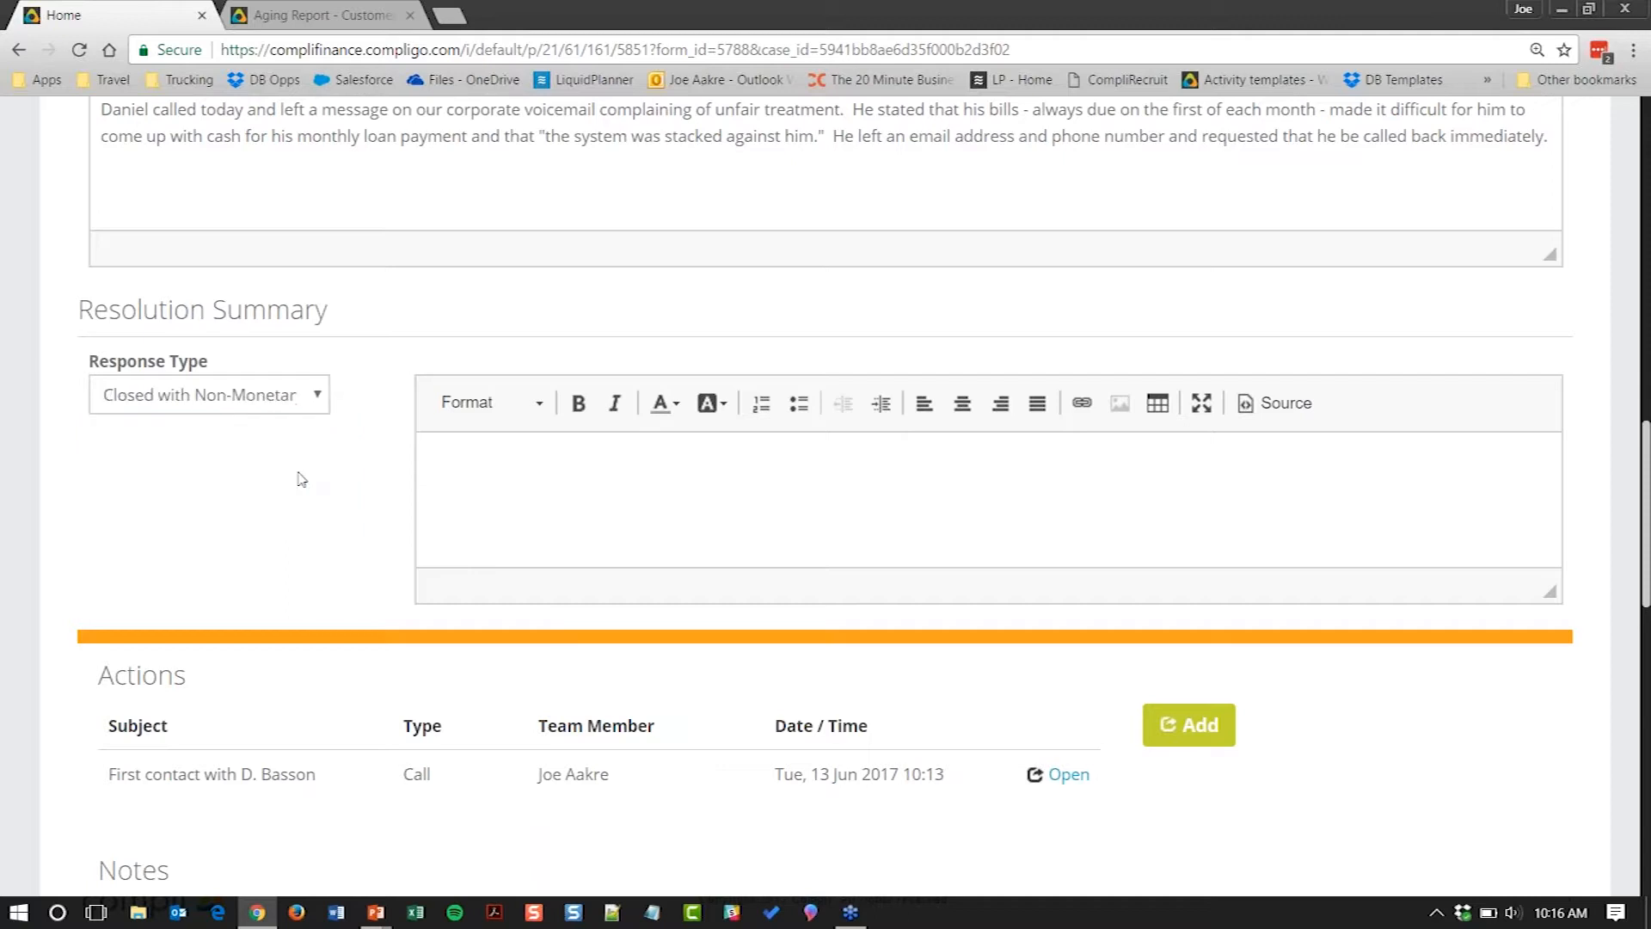
Step: Enter the resolution summary "Customer agreed to the new due date. Complaint is now closed." and submit the complaint
{"action": "left_click", "coordinate": [594, 470]}
{"action": "type", "text": "Customer a"}
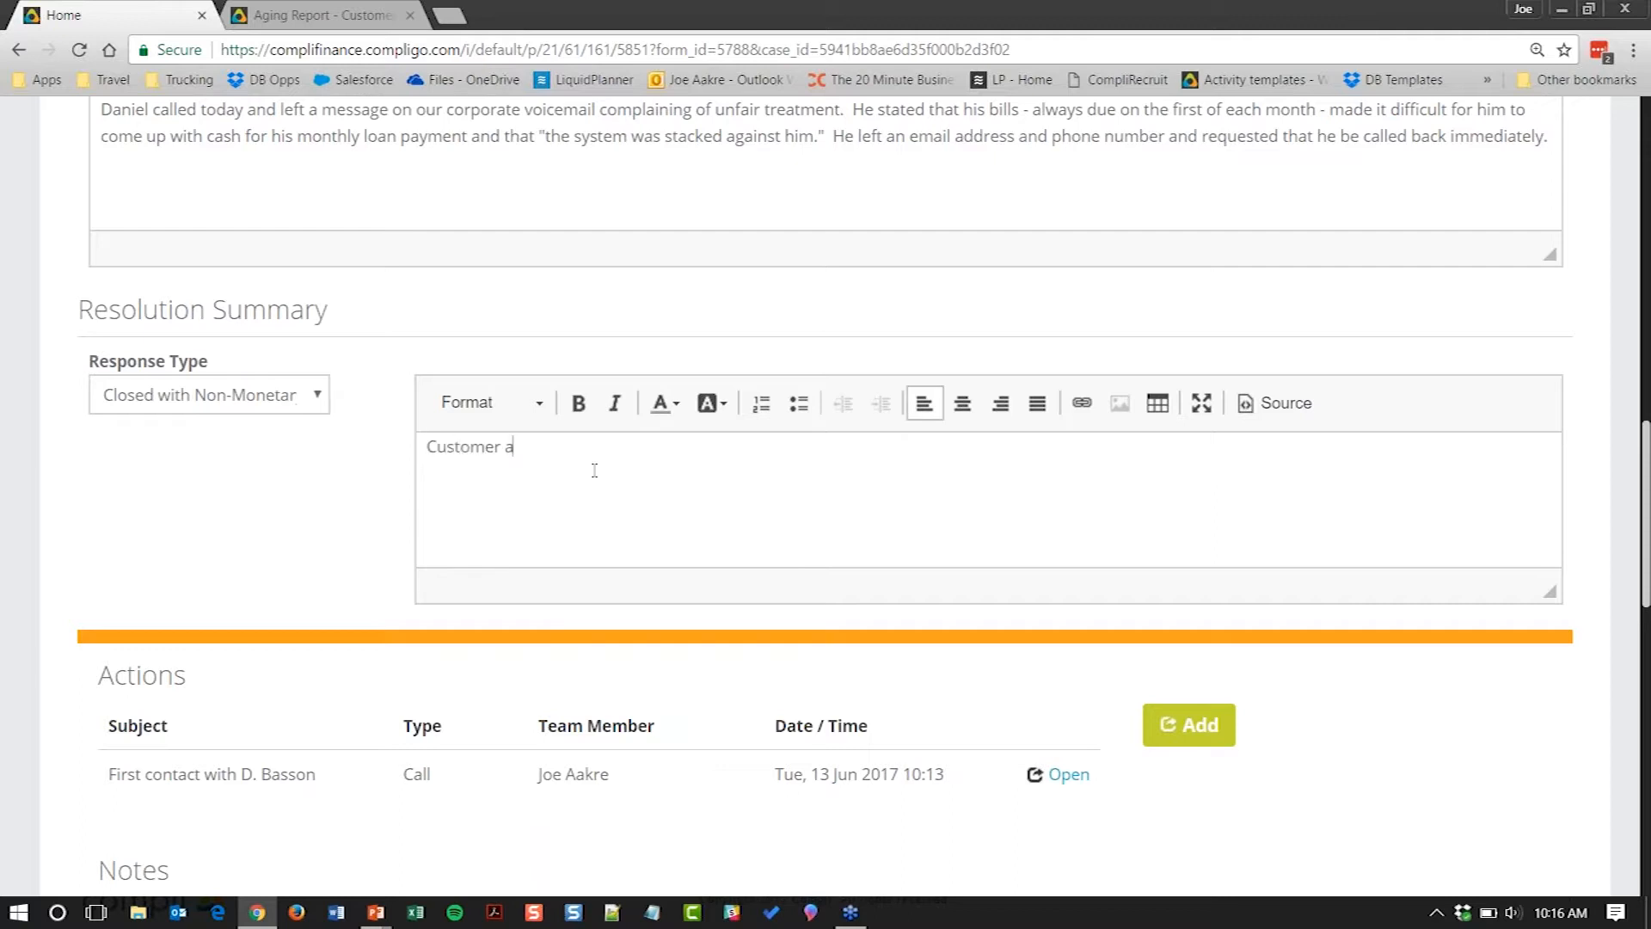
{"action": "type", "text": "greed to the new d"}
{"action": "type", "text": "ue date.  Complaint is now closed."}
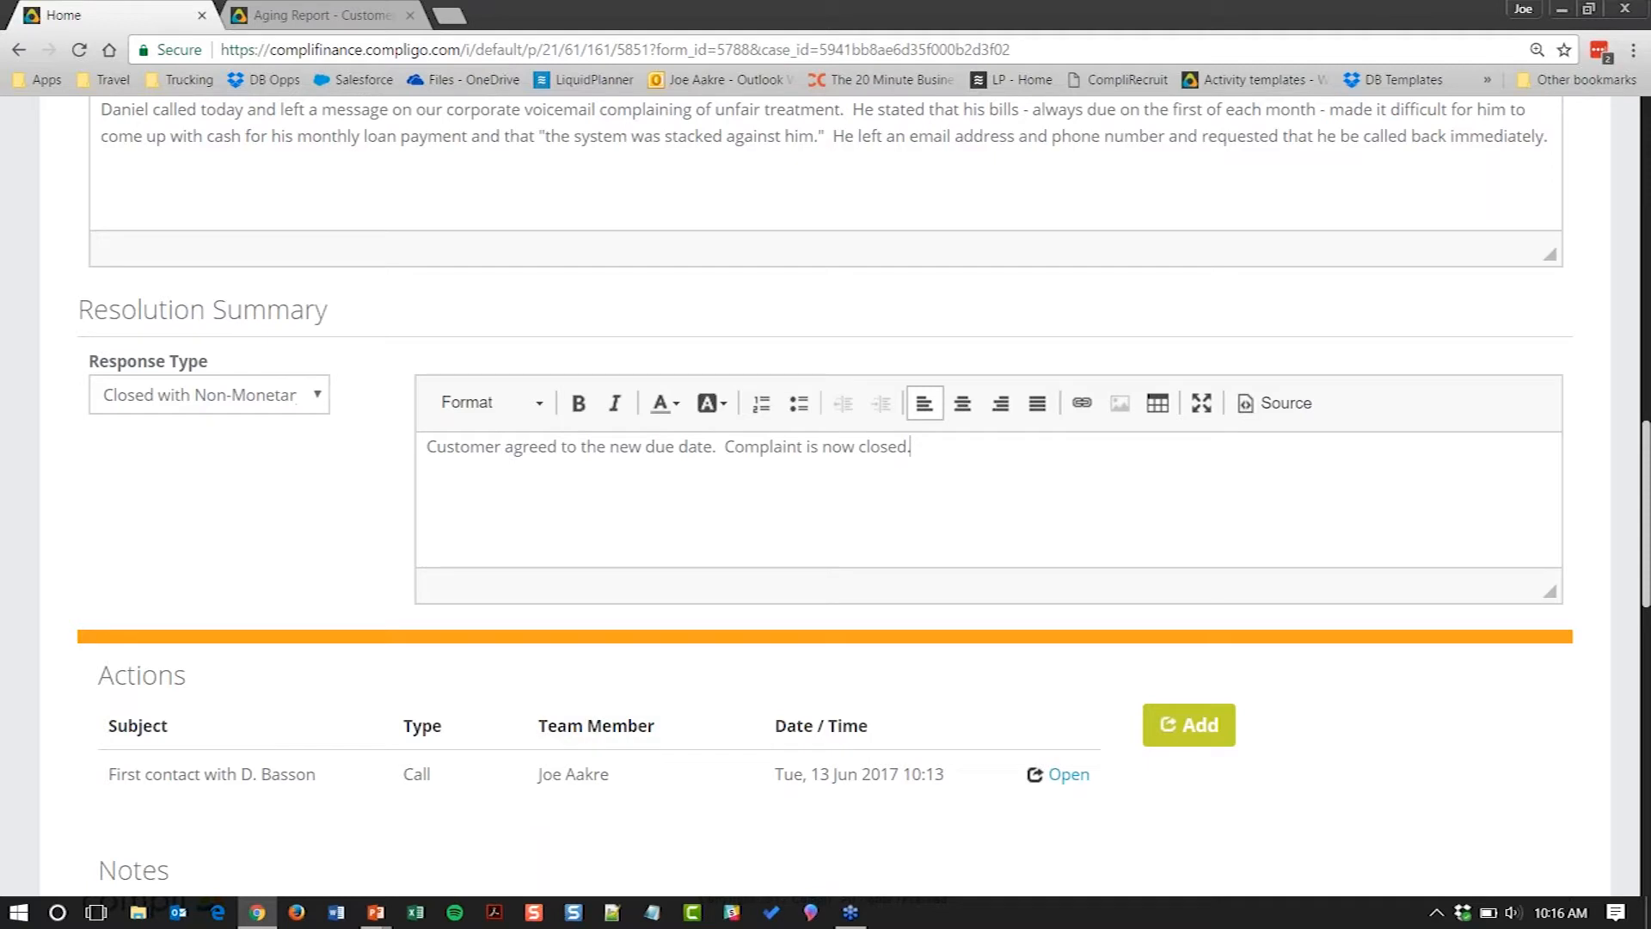
{"action": "scroll", "coordinate": [594, 470], "scroll_direction": "down", "scroll_amount": 5}
{"action": "scroll", "coordinate": [780, 662], "scroll_direction": "down", "scroll_amount": 8}
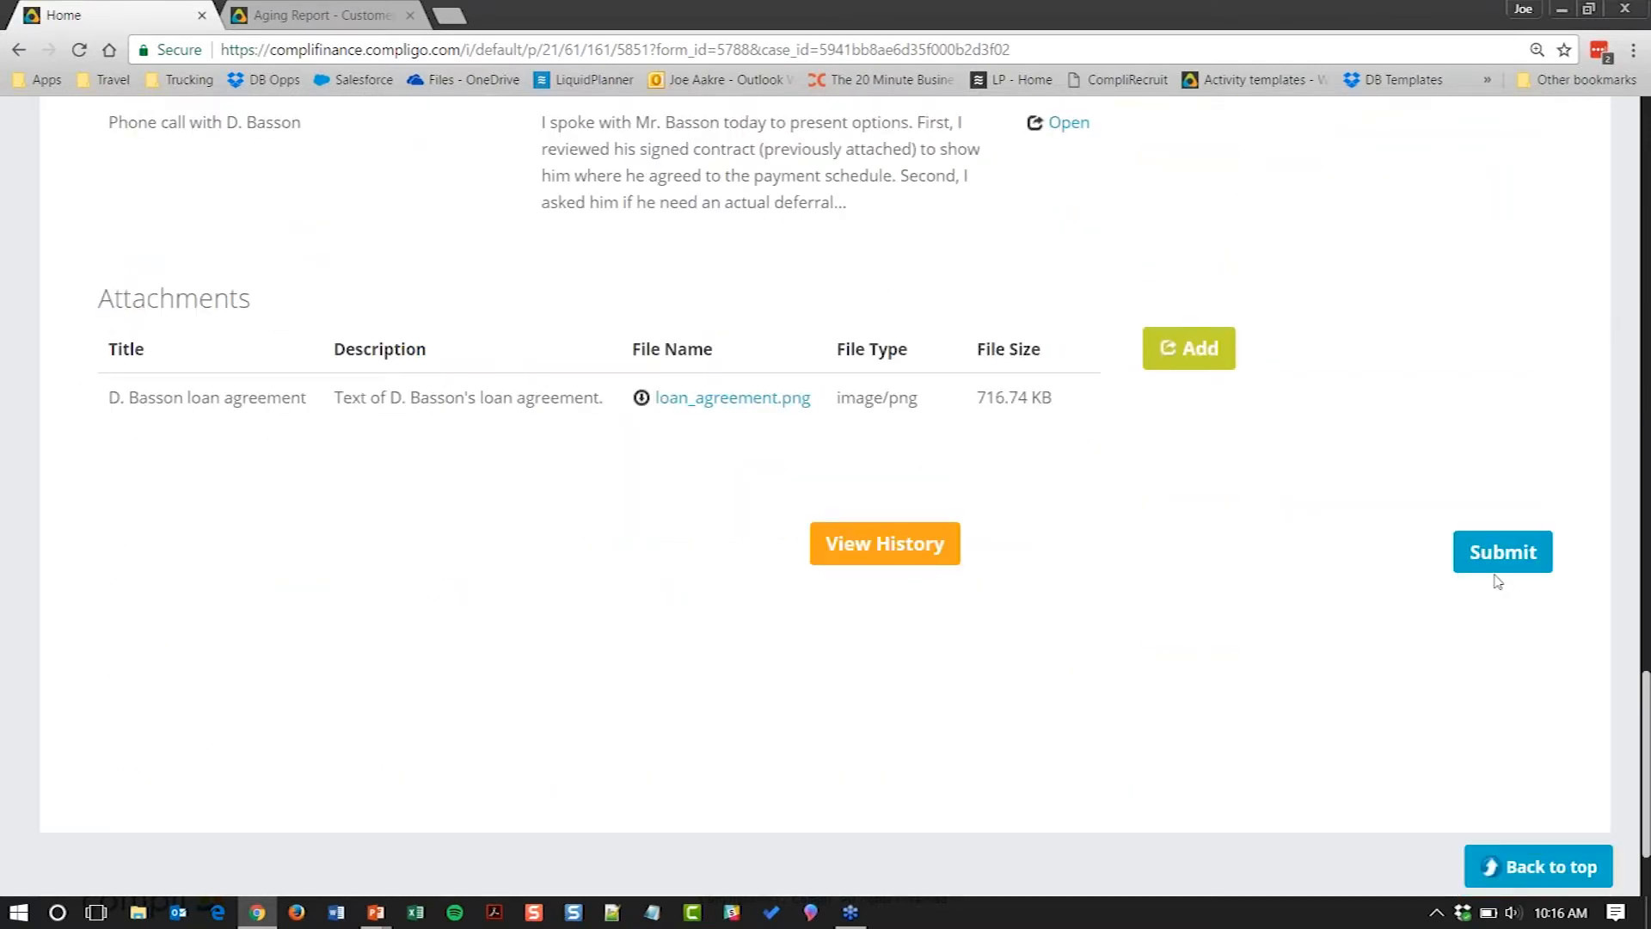
{"action": "left_click", "coordinate": [1490, 549]}
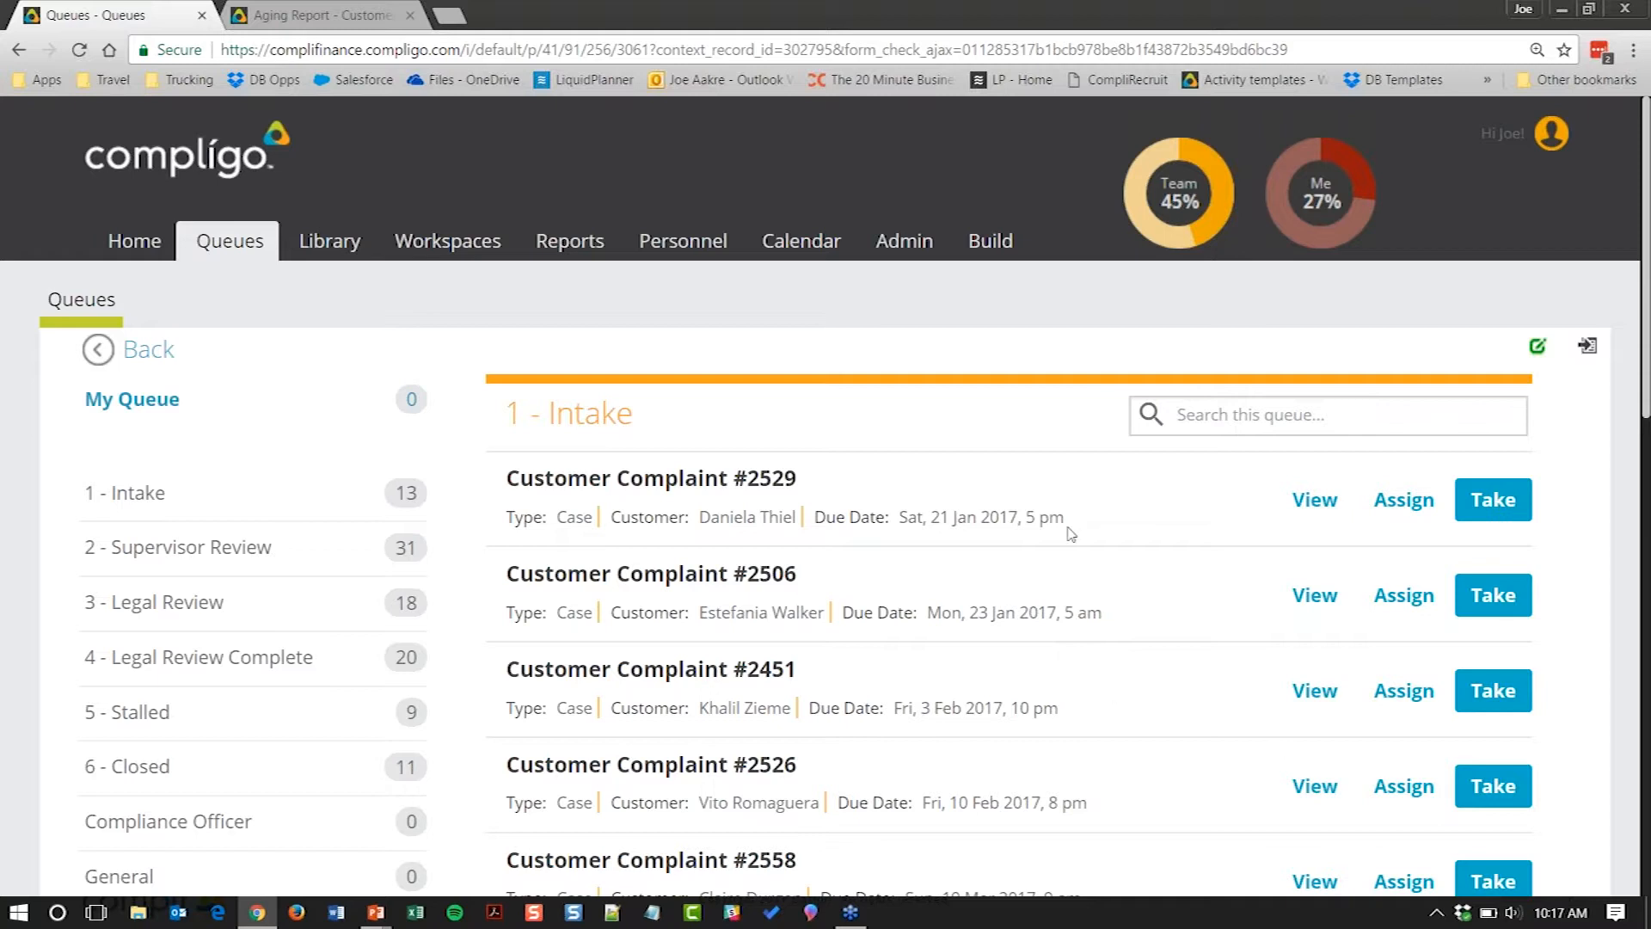
Step: Look over the Intake queue, open the Customer Complaints report dashboard and view the Complaint Volume by Type and Source charts
{"action": "scroll", "coordinate": [1070, 533], "scroll_direction": "down", "scroll_amount": 4}
{"action": "scroll", "coordinate": [1070, 533], "scroll_direction": "up", "scroll_amount": 4}
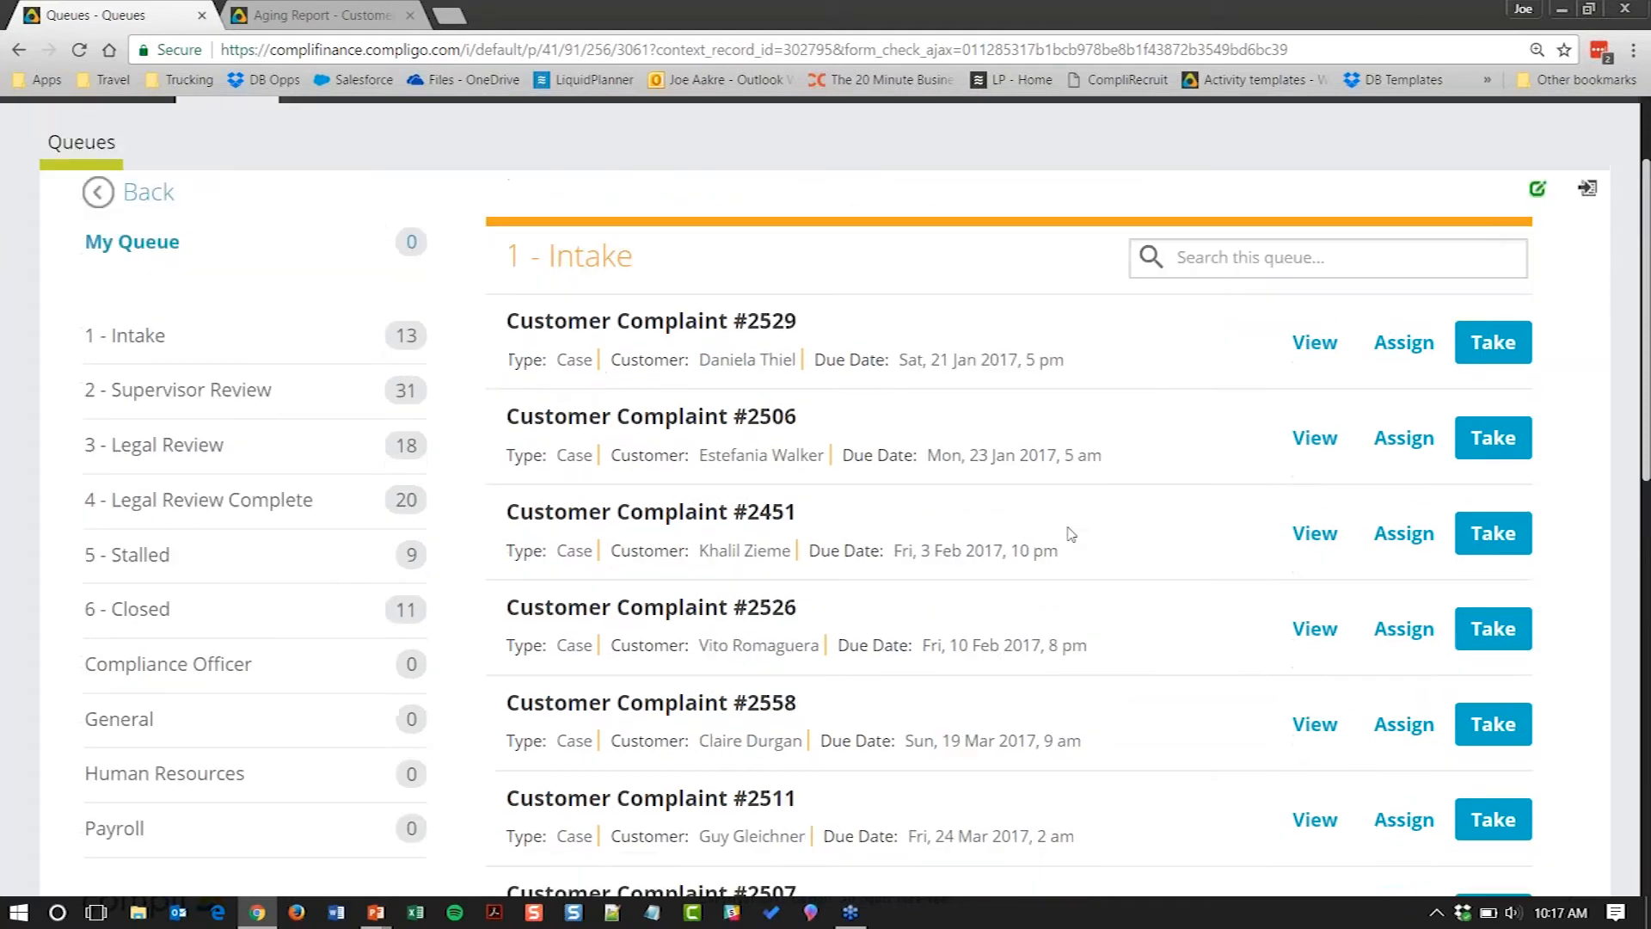
{"action": "left_click", "coordinate": [567, 242]}
{"action": "left_click", "coordinate": [529, 306]}
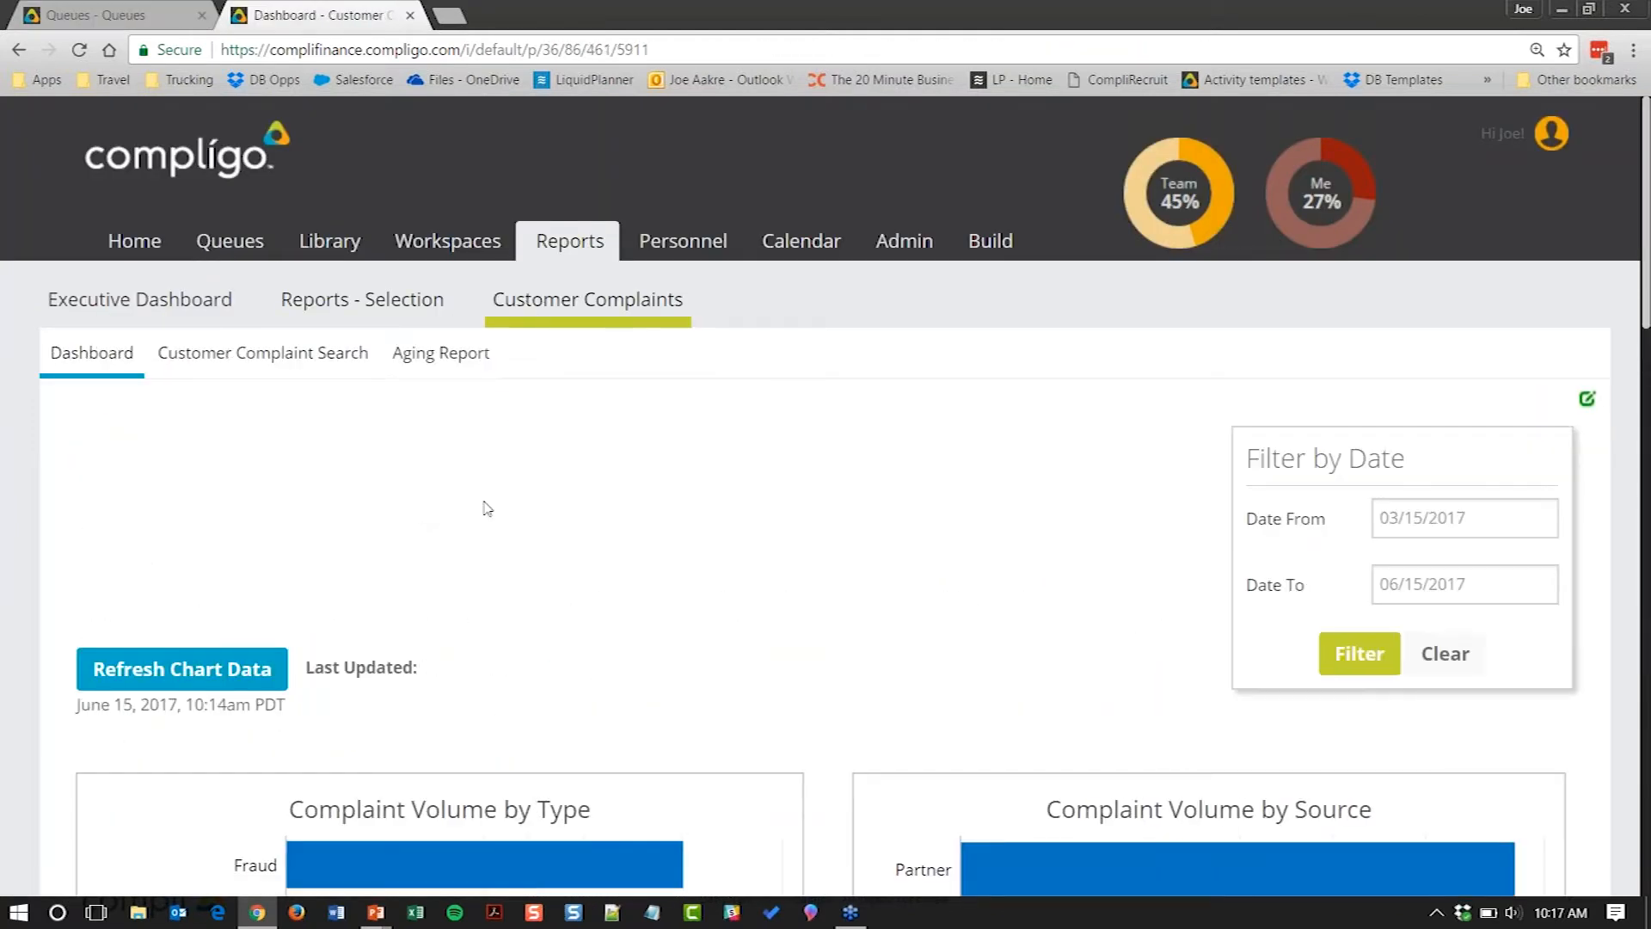
{"action": "scroll", "coordinate": [883, 524], "scroll_direction": "down", "scroll_amount": 3}
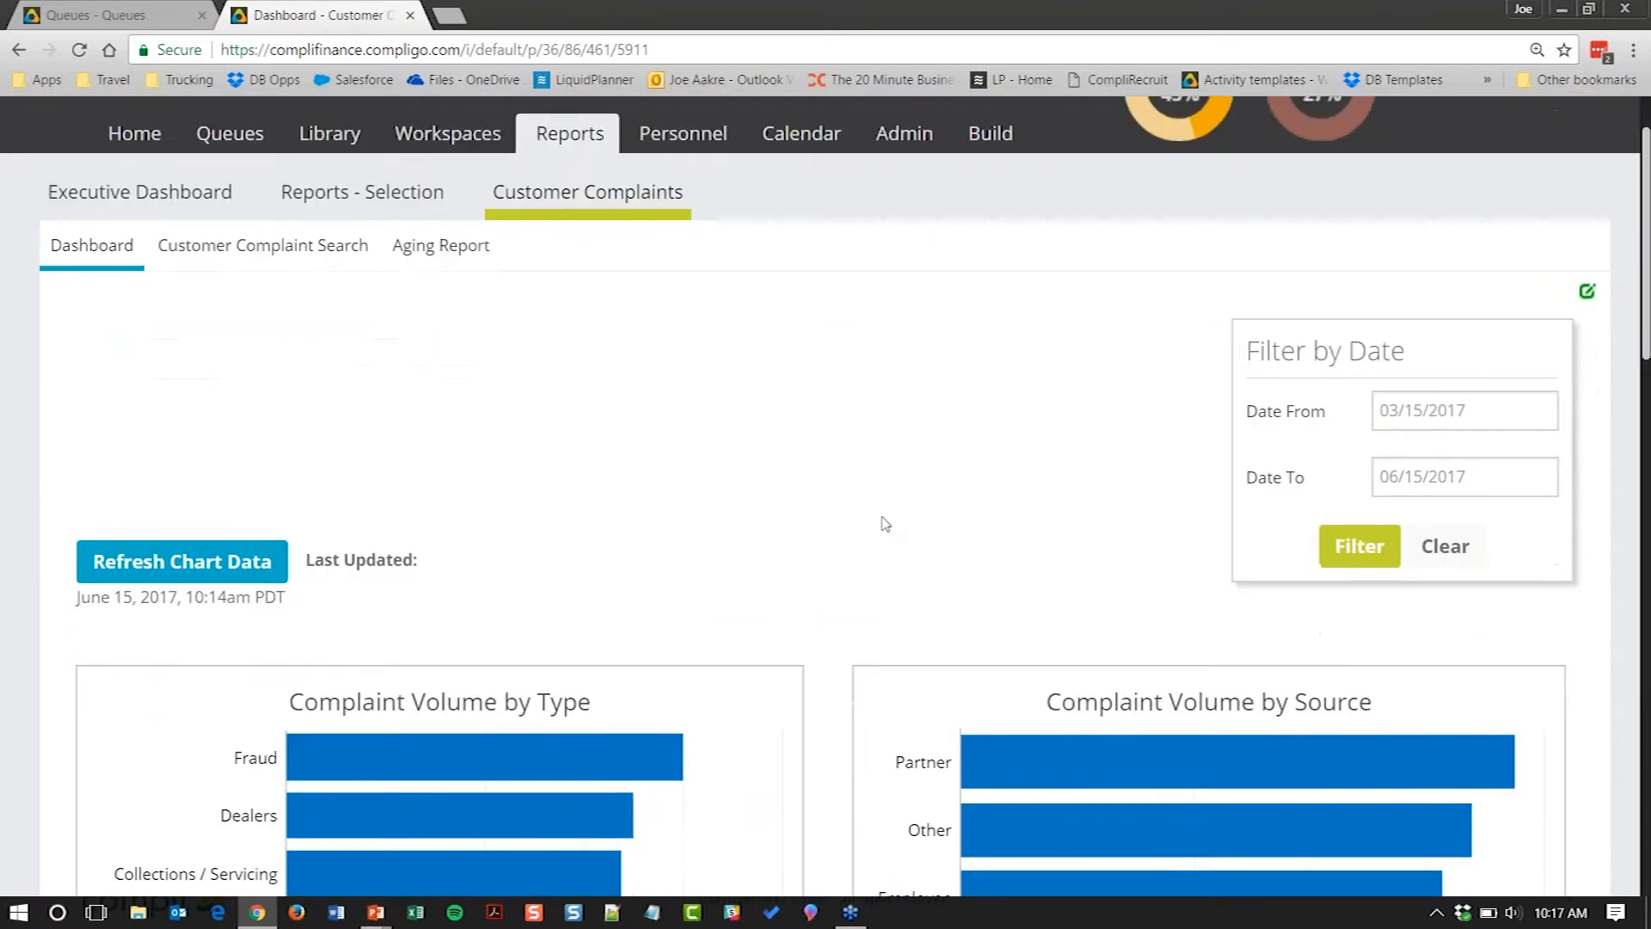
{"action": "scroll", "coordinate": [883, 524], "scroll_direction": "down", "scroll_amount": 3}
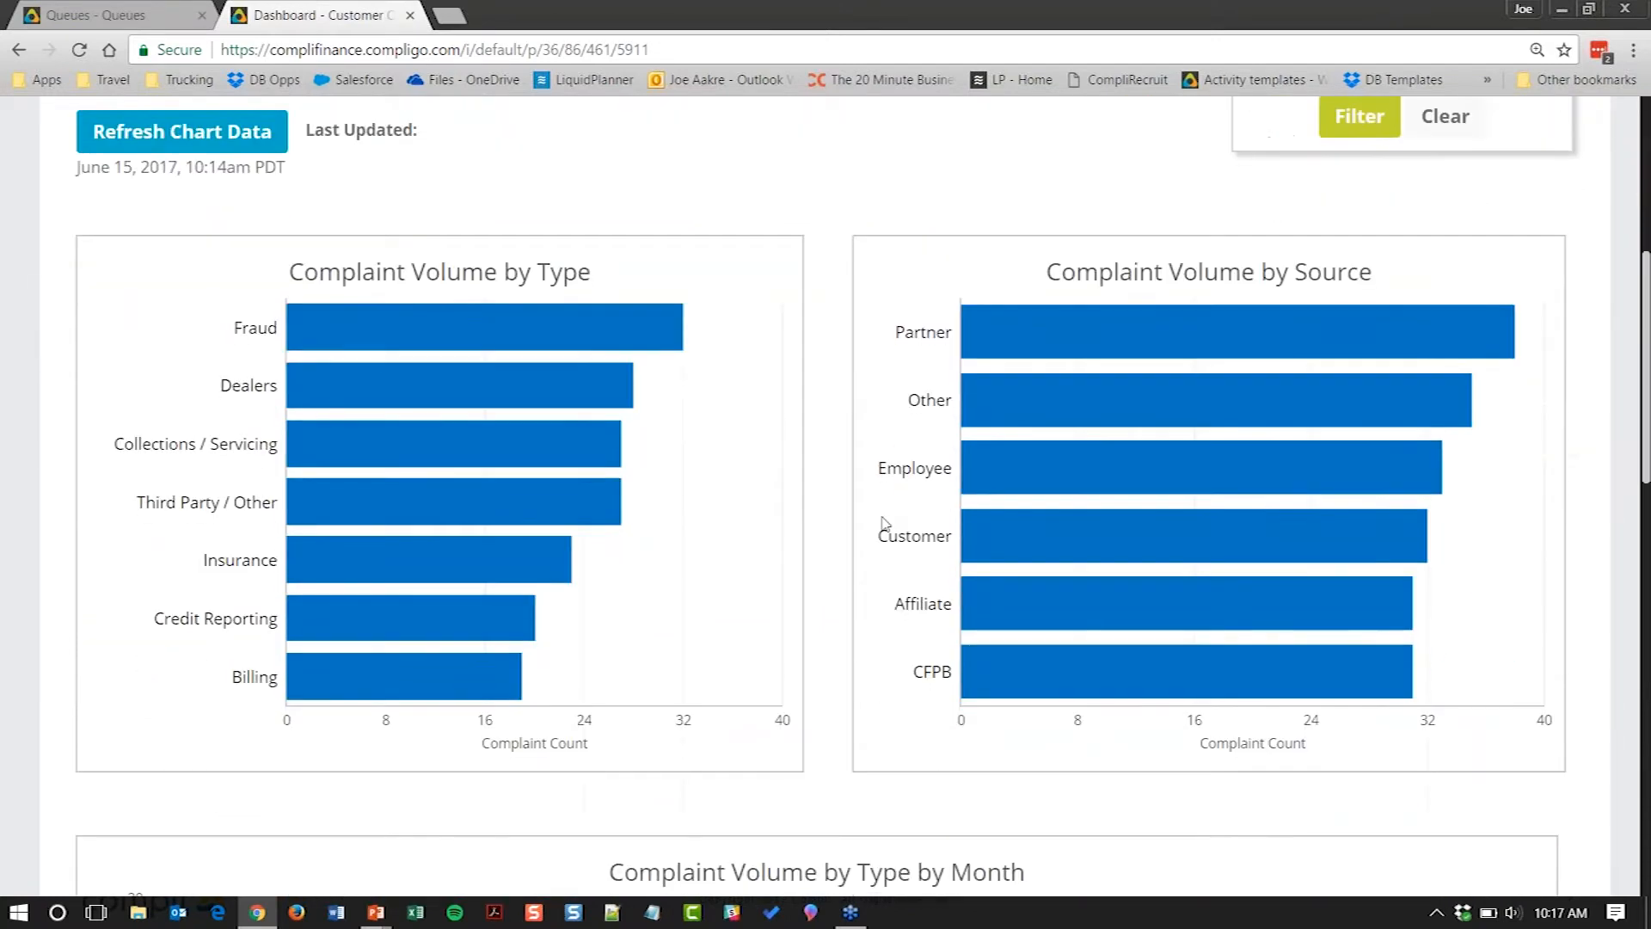
{"action": "scroll", "coordinate": [884, 523], "scroll_direction": "down", "scroll_amount": 1}
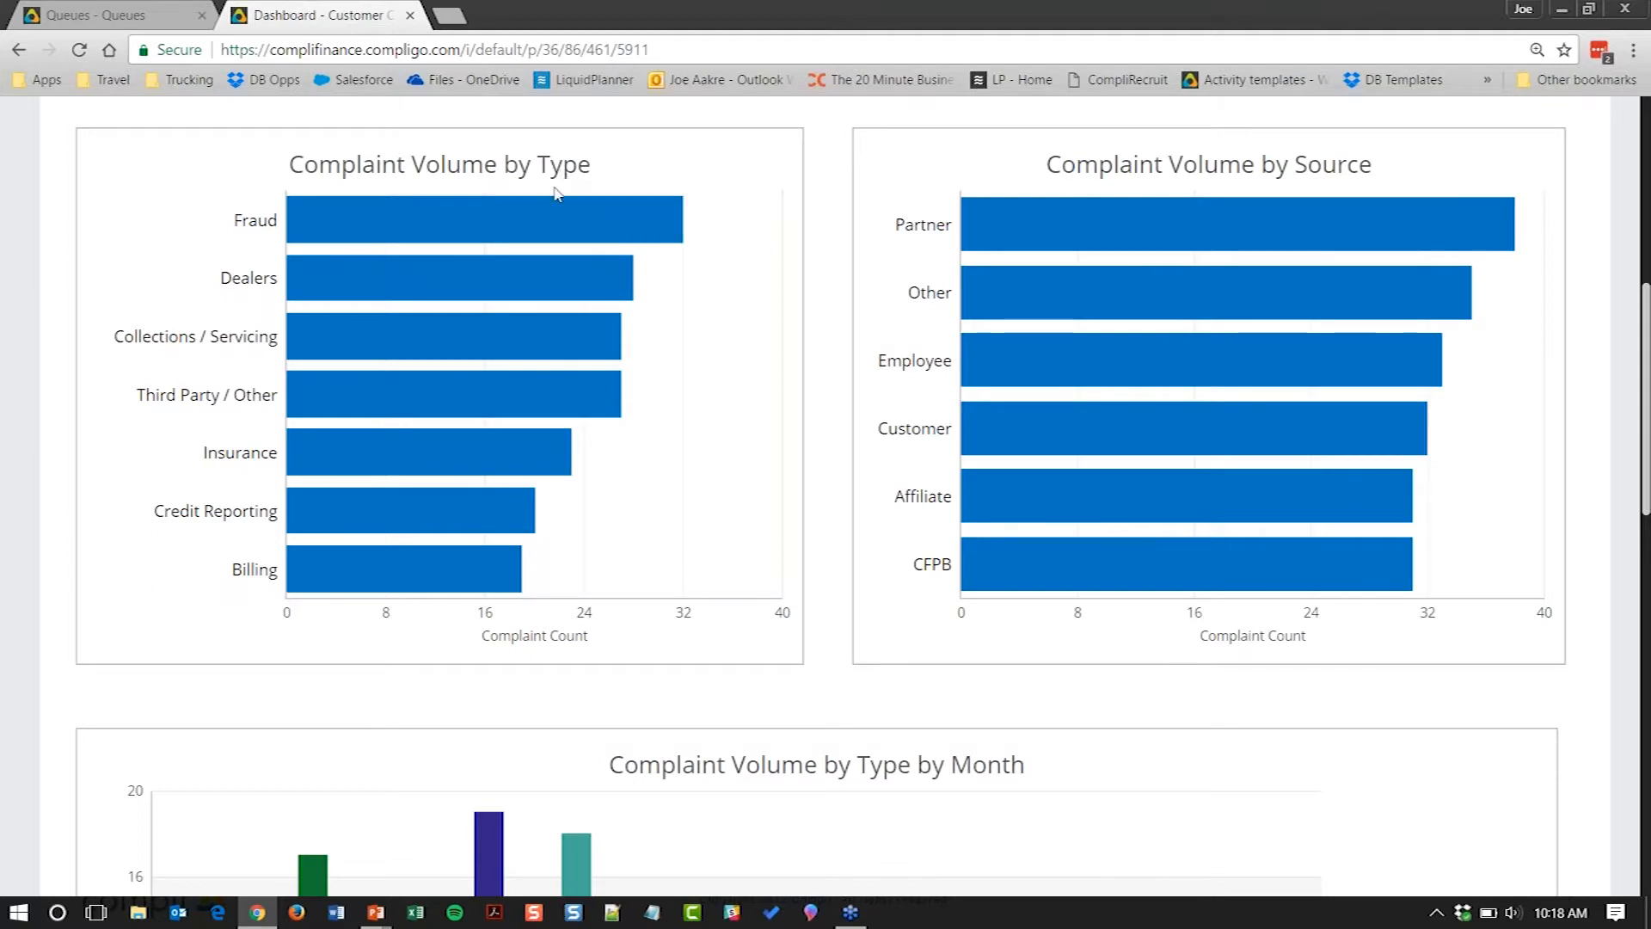
Step: Drill into the Fraud bar of Complaint Volume by Type and review the filtered list of cases
{"action": "left_click", "coordinate": [557, 222]}
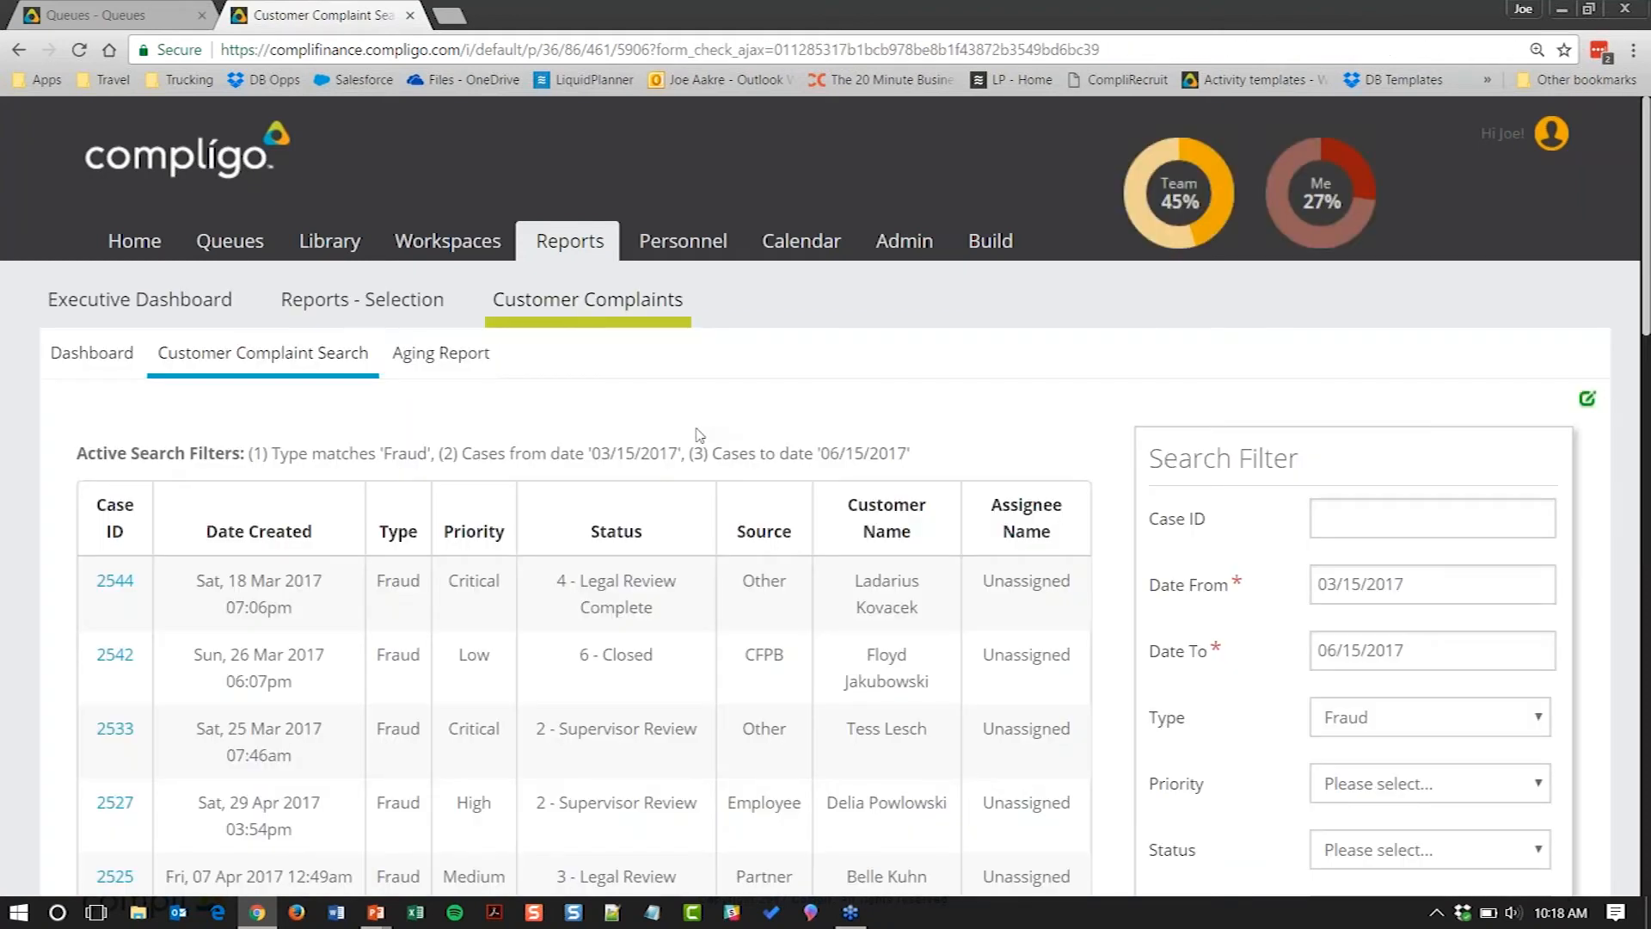
{"action": "scroll", "coordinate": [699, 434], "scroll_direction": "down", "scroll_amount": 1}
{"action": "scroll", "coordinate": [628, 468], "scroll_direction": "down", "scroll_amount": 4}
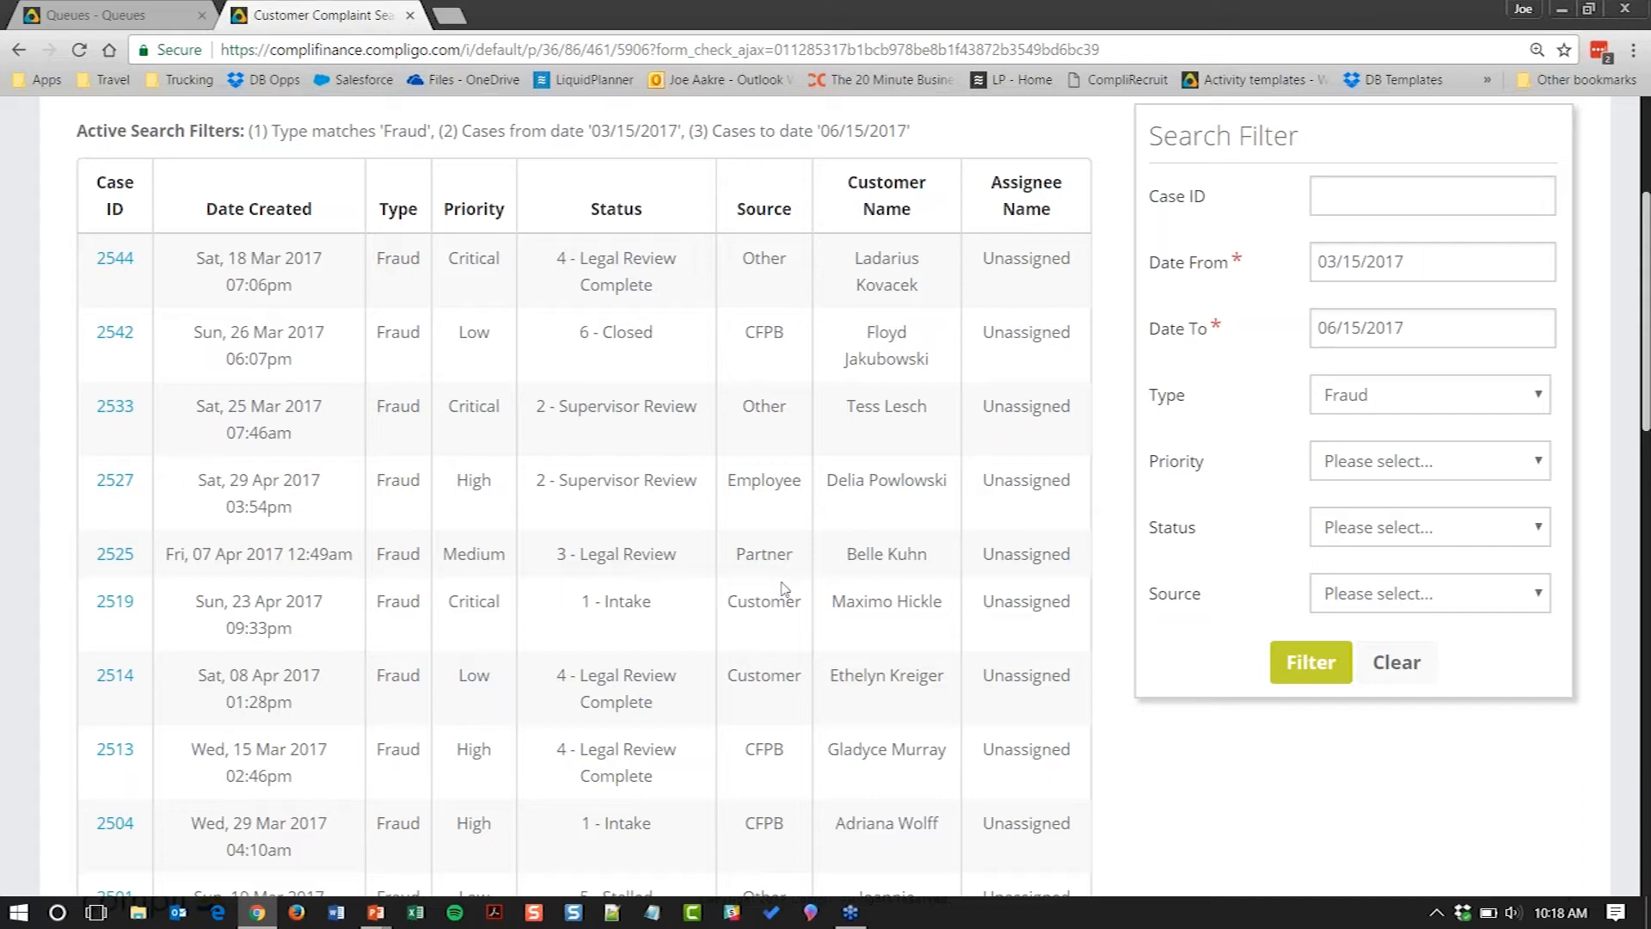
Step: Open the first fraud case in the list, review its complaint and customer details, and return to the complaints dashboard
{"action": "left_click", "coordinate": [124, 260]}
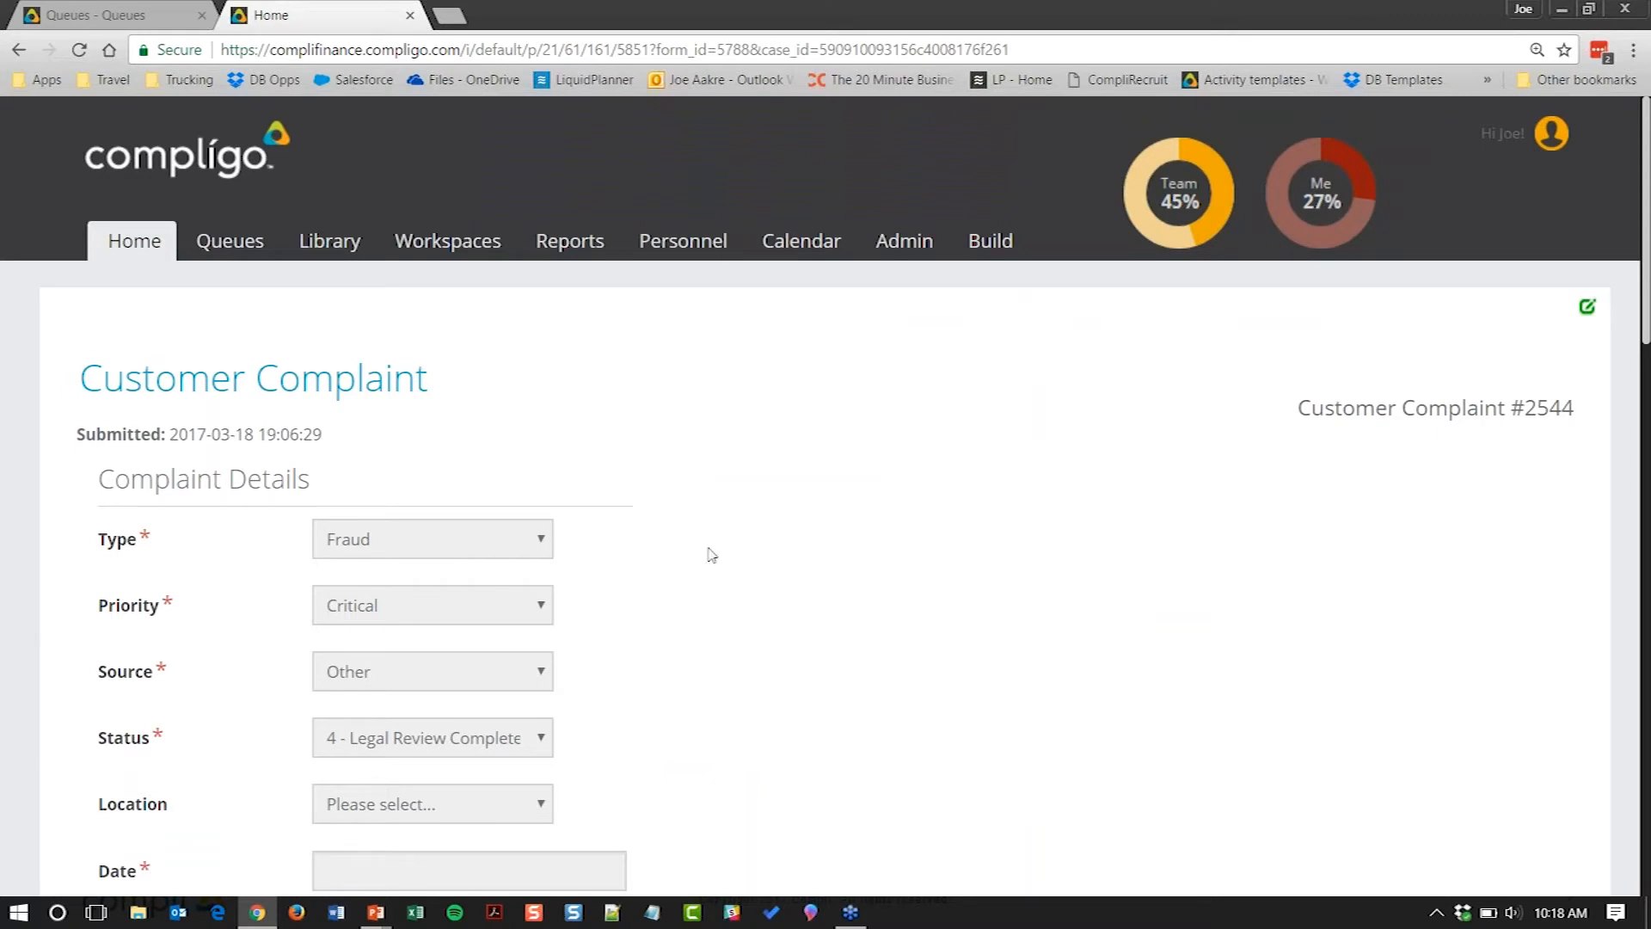
{"action": "scroll", "coordinate": [711, 555], "scroll_direction": "down", "scroll_amount": 3}
{"action": "scroll", "coordinate": [711, 554], "scroll_direction": "up", "scroll_amount": 3}
{"action": "scroll", "coordinate": [718, 557], "scroll_direction": "down", "scroll_amount": 3}
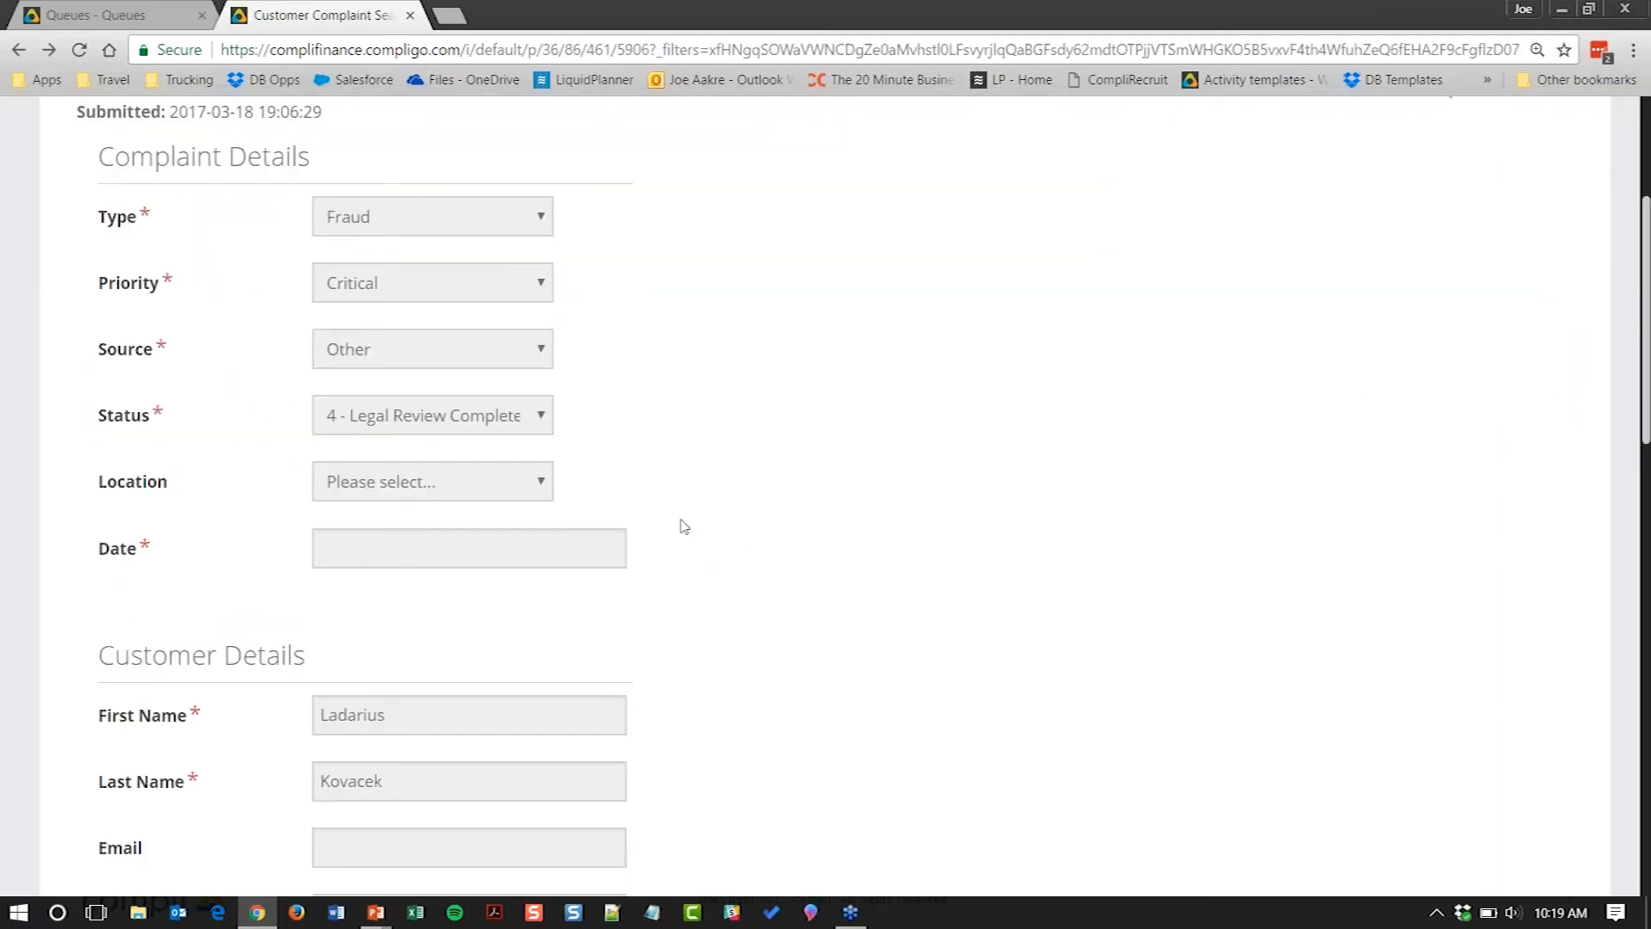
{"action": "scroll", "coordinate": [391, 332], "scroll_direction": "up", "scroll_amount": 3}
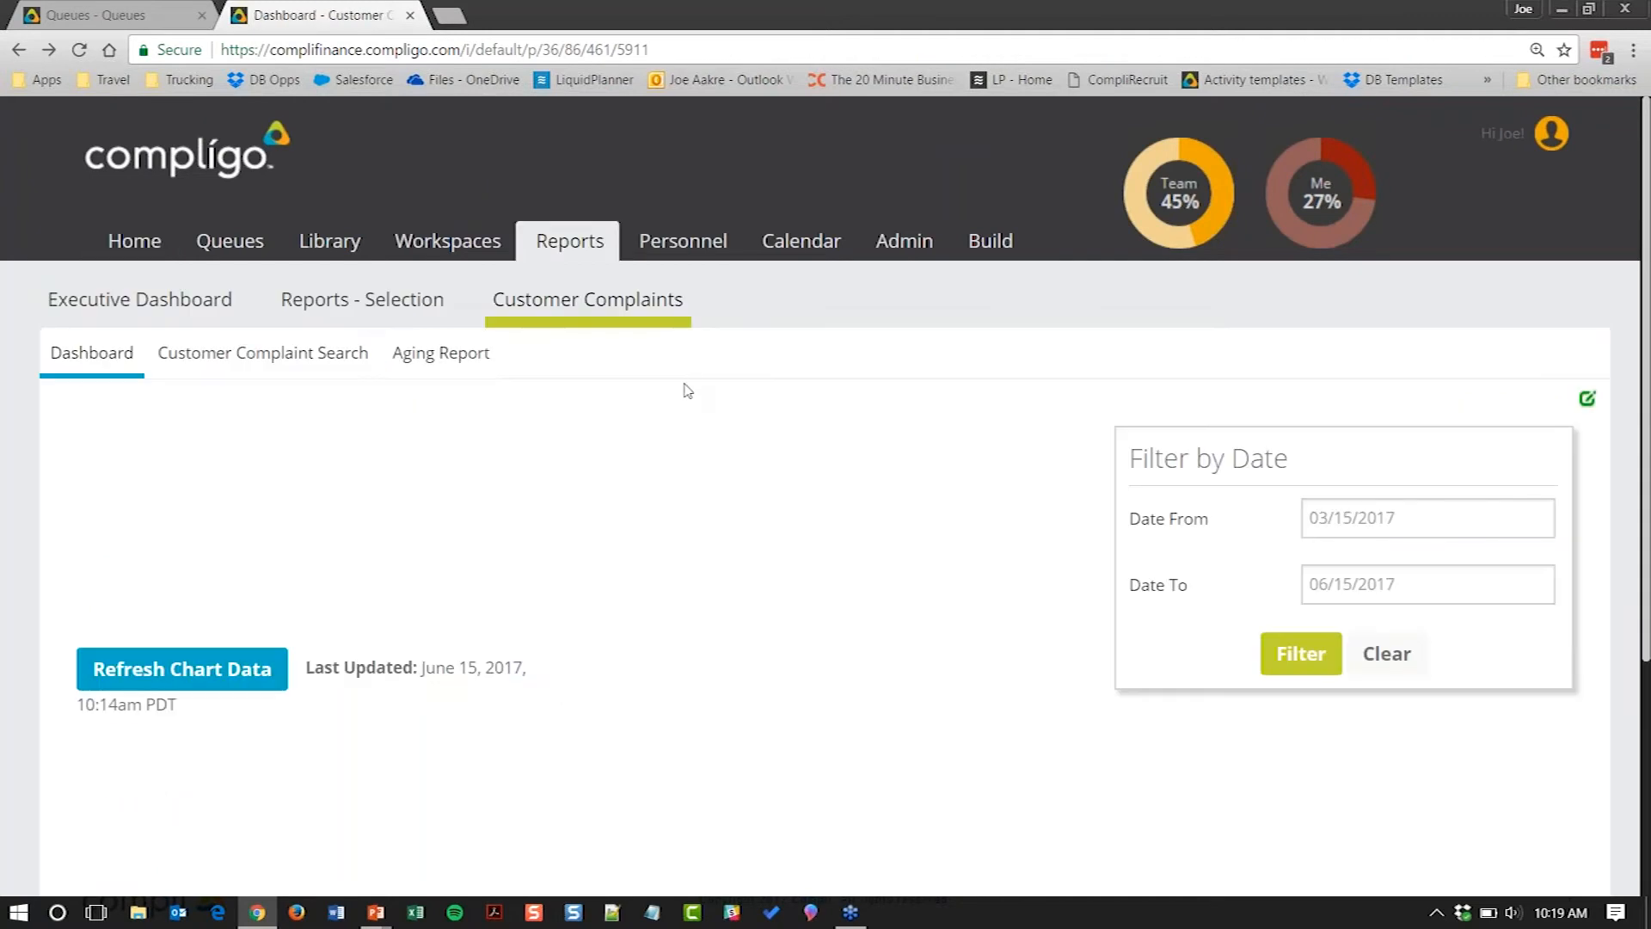
Step: Examine the dashboard's monthly complaint volume charts by type, source and priority
{"action": "scroll", "coordinate": [670, 447], "scroll_direction": "down", "scroll_amount": 6}
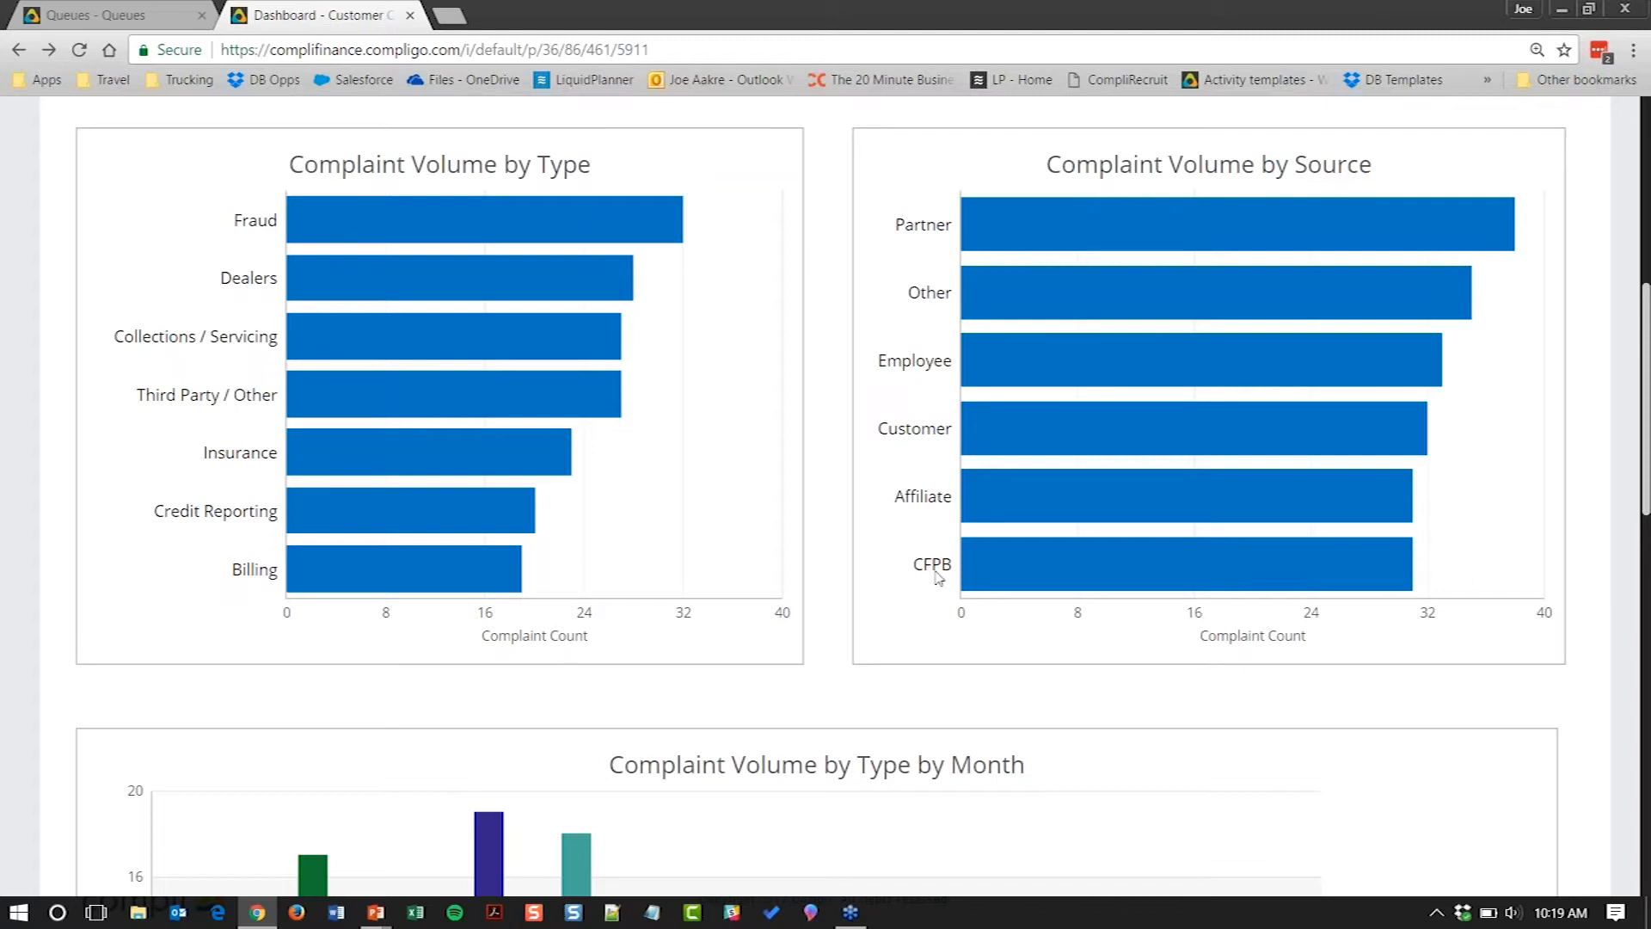
{"action": "scroll", "coordinate": [930, 597], "scroll_direction": "down", "scroll_amount": 6}
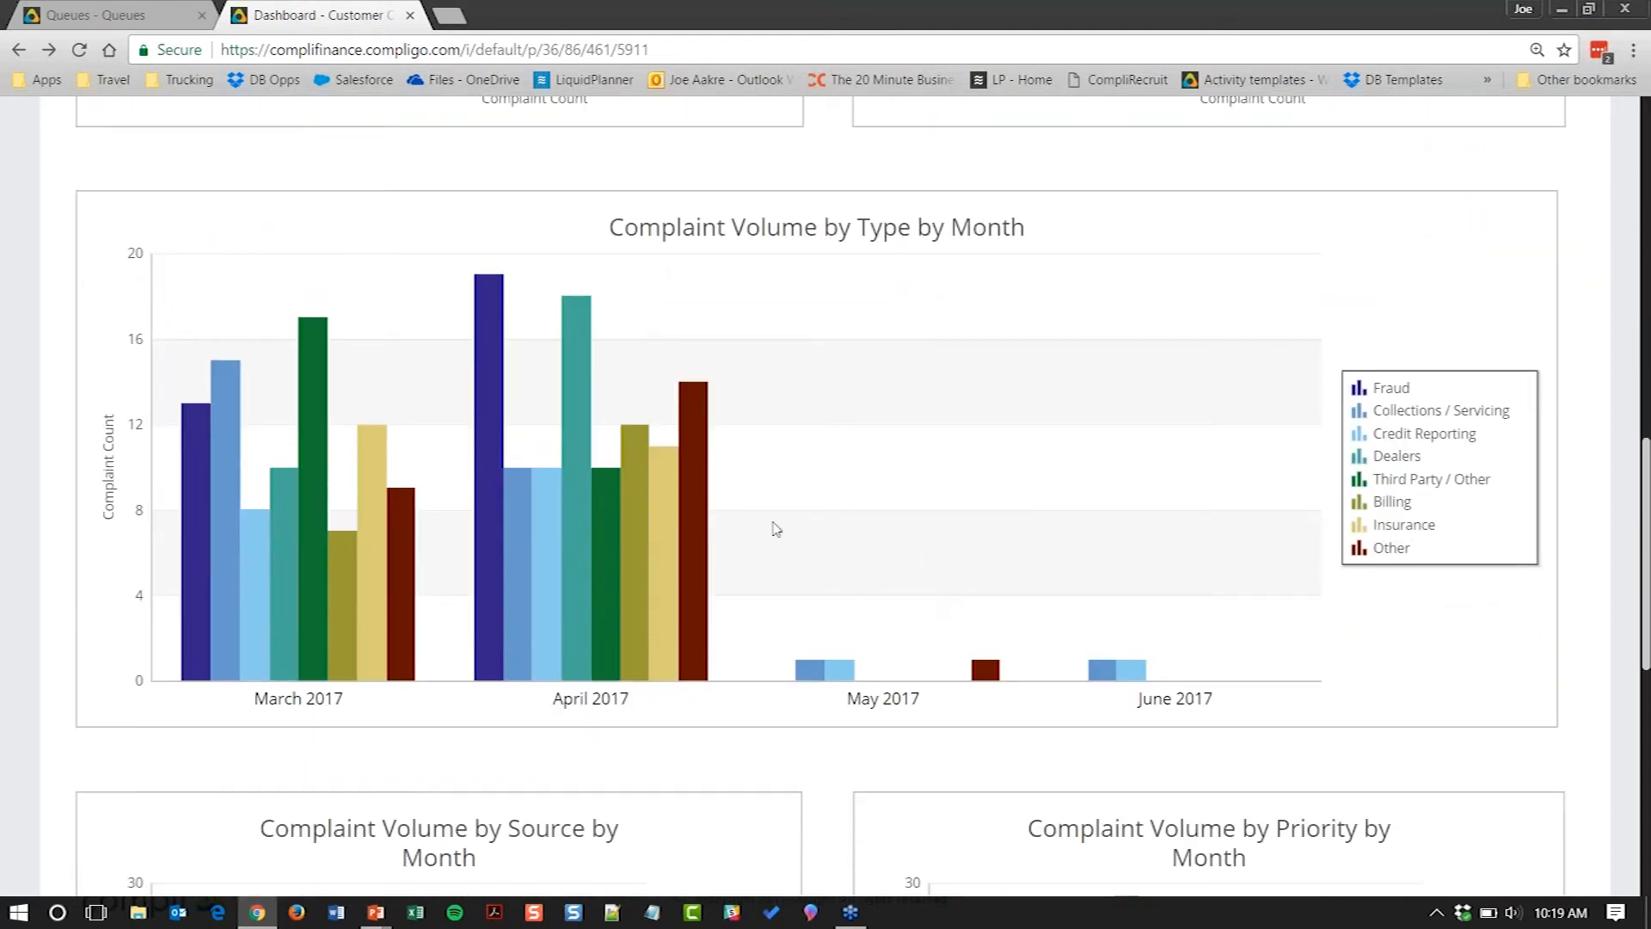
{"action": "mouse_move", "coordinate": [492, 322]}
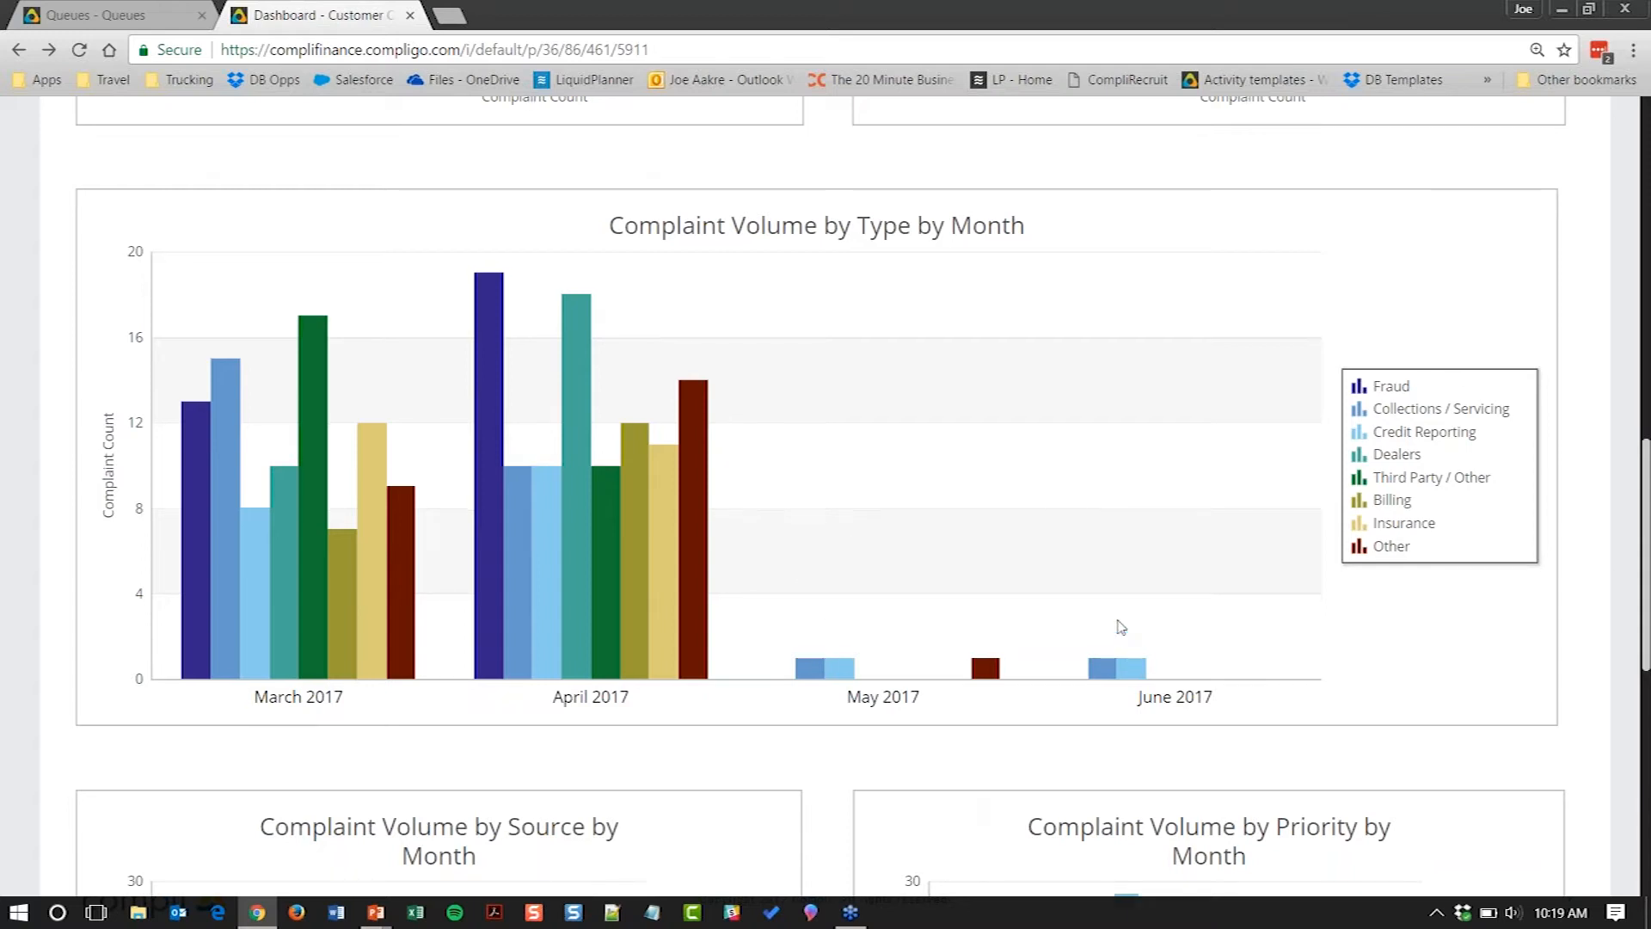
{"action": "scroll", "coordinate": [863, 566], "scroll_direction": "down", "scroll_amount": 5}
{"action": "scroll", "coordinate": [863, 567], "scroll_direction": "down", "scroll_amount": 2}
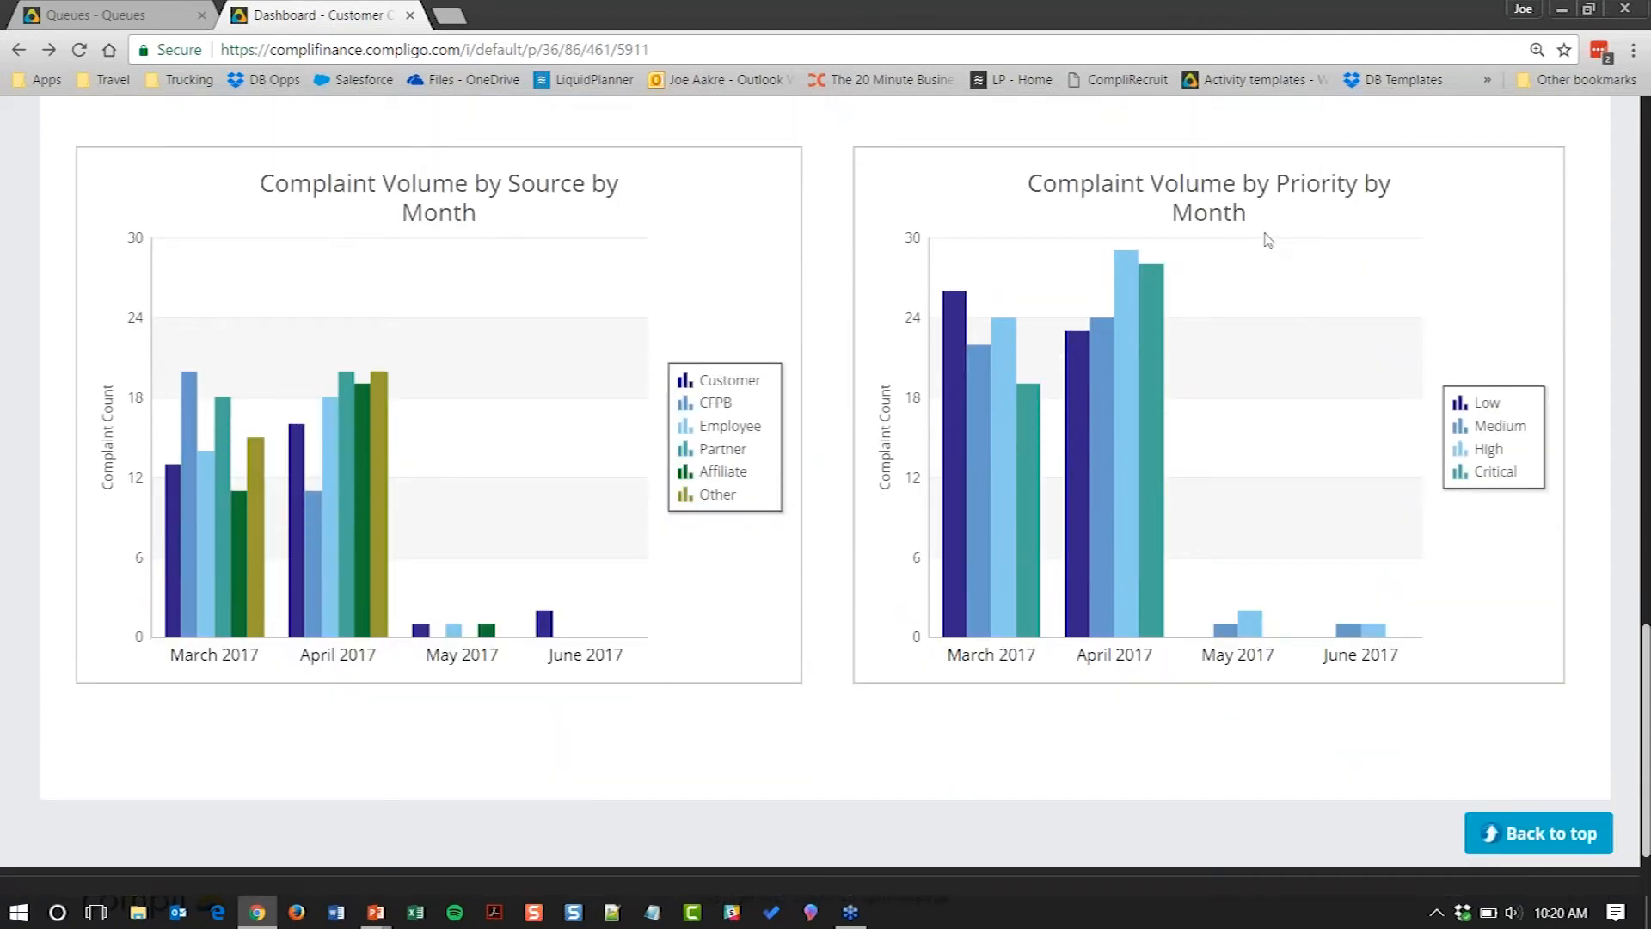
Step: Open the Aging Report for customer complaints
{"action": "scroll", "coordinate": [1267, 240], "scroll_direction": "up", "scroll_amount": 15}
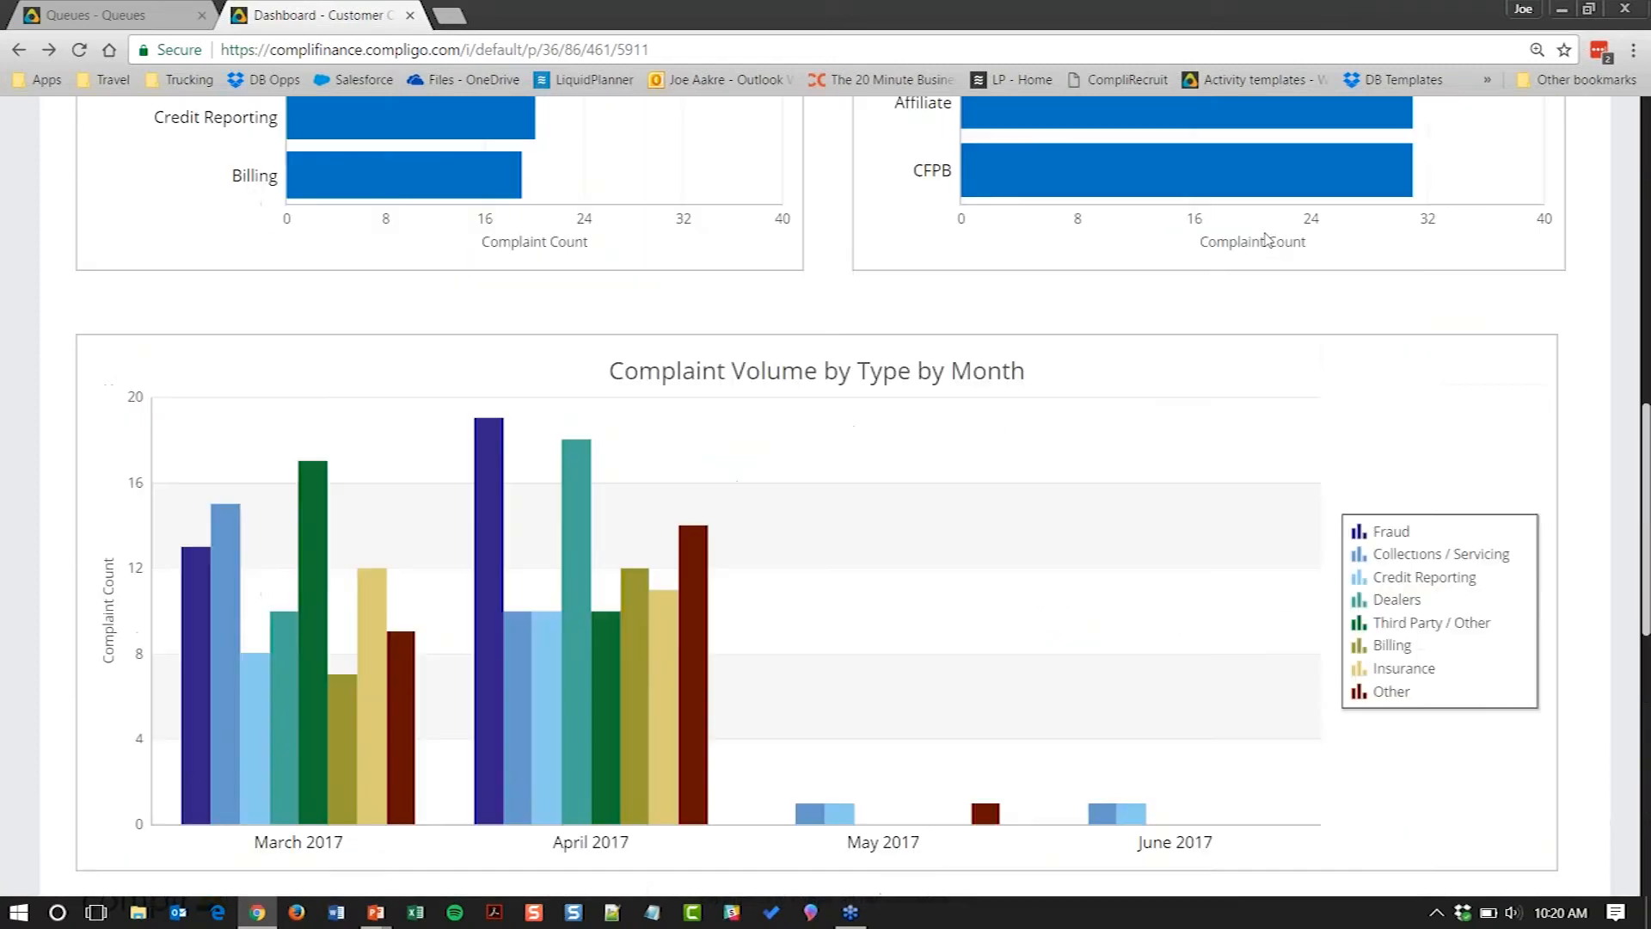
{"action": "scroll", "coordinate": [826, 496], "scroll_direction": "up", "scroll_amount": 4}
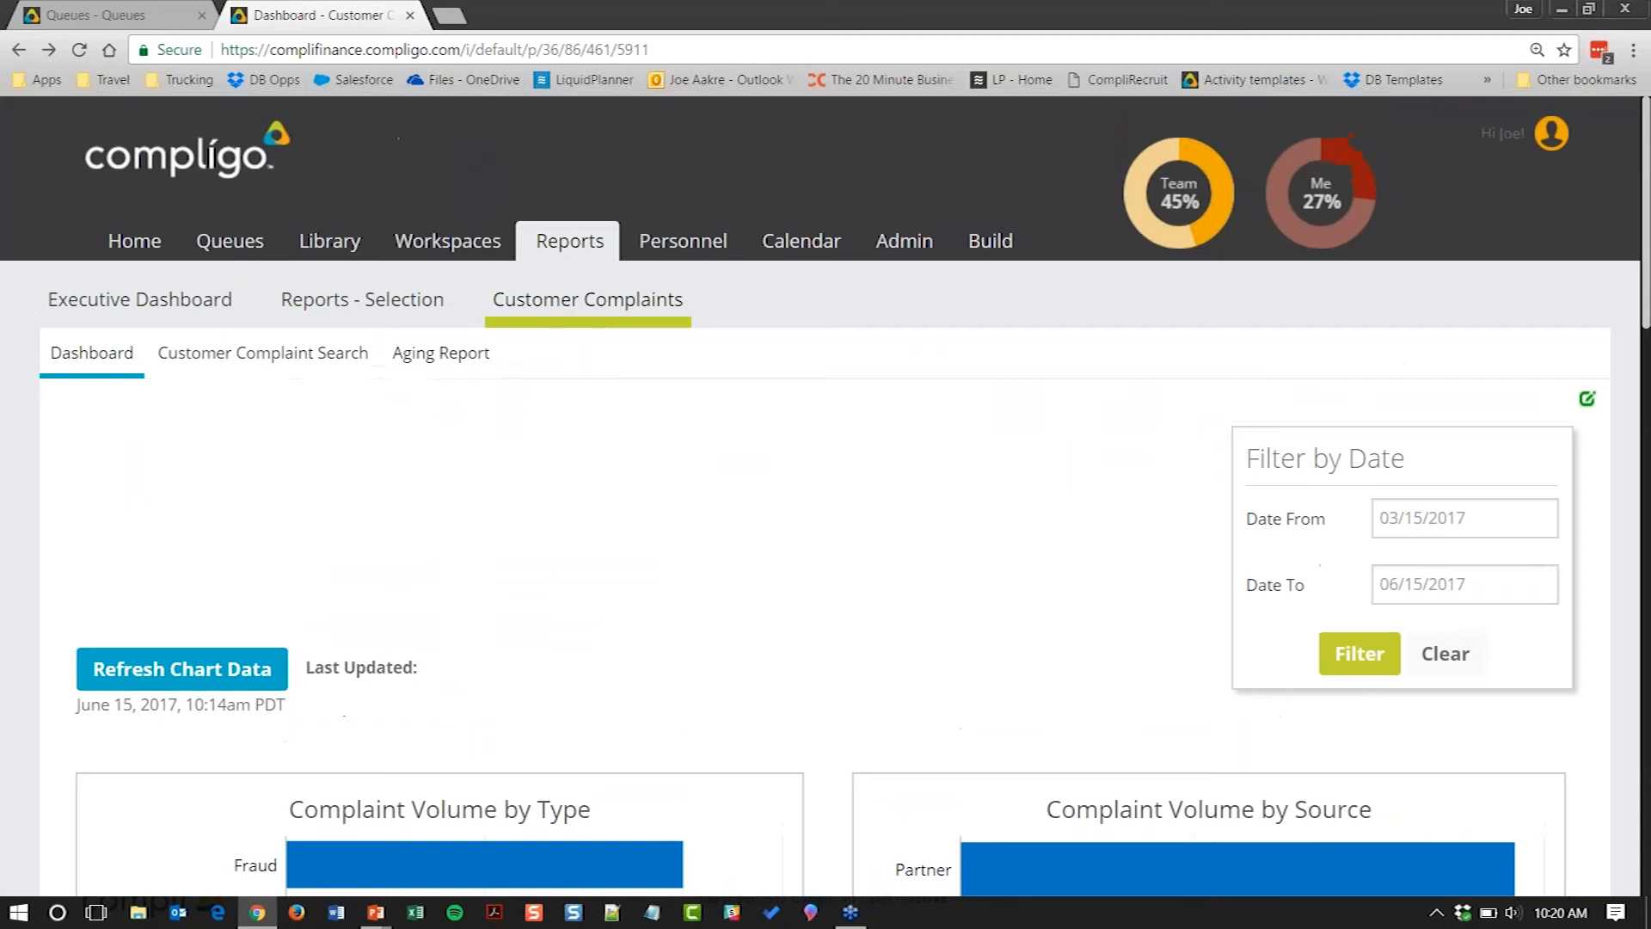
{"action": "left_click", "coordinate": [433, 365]}
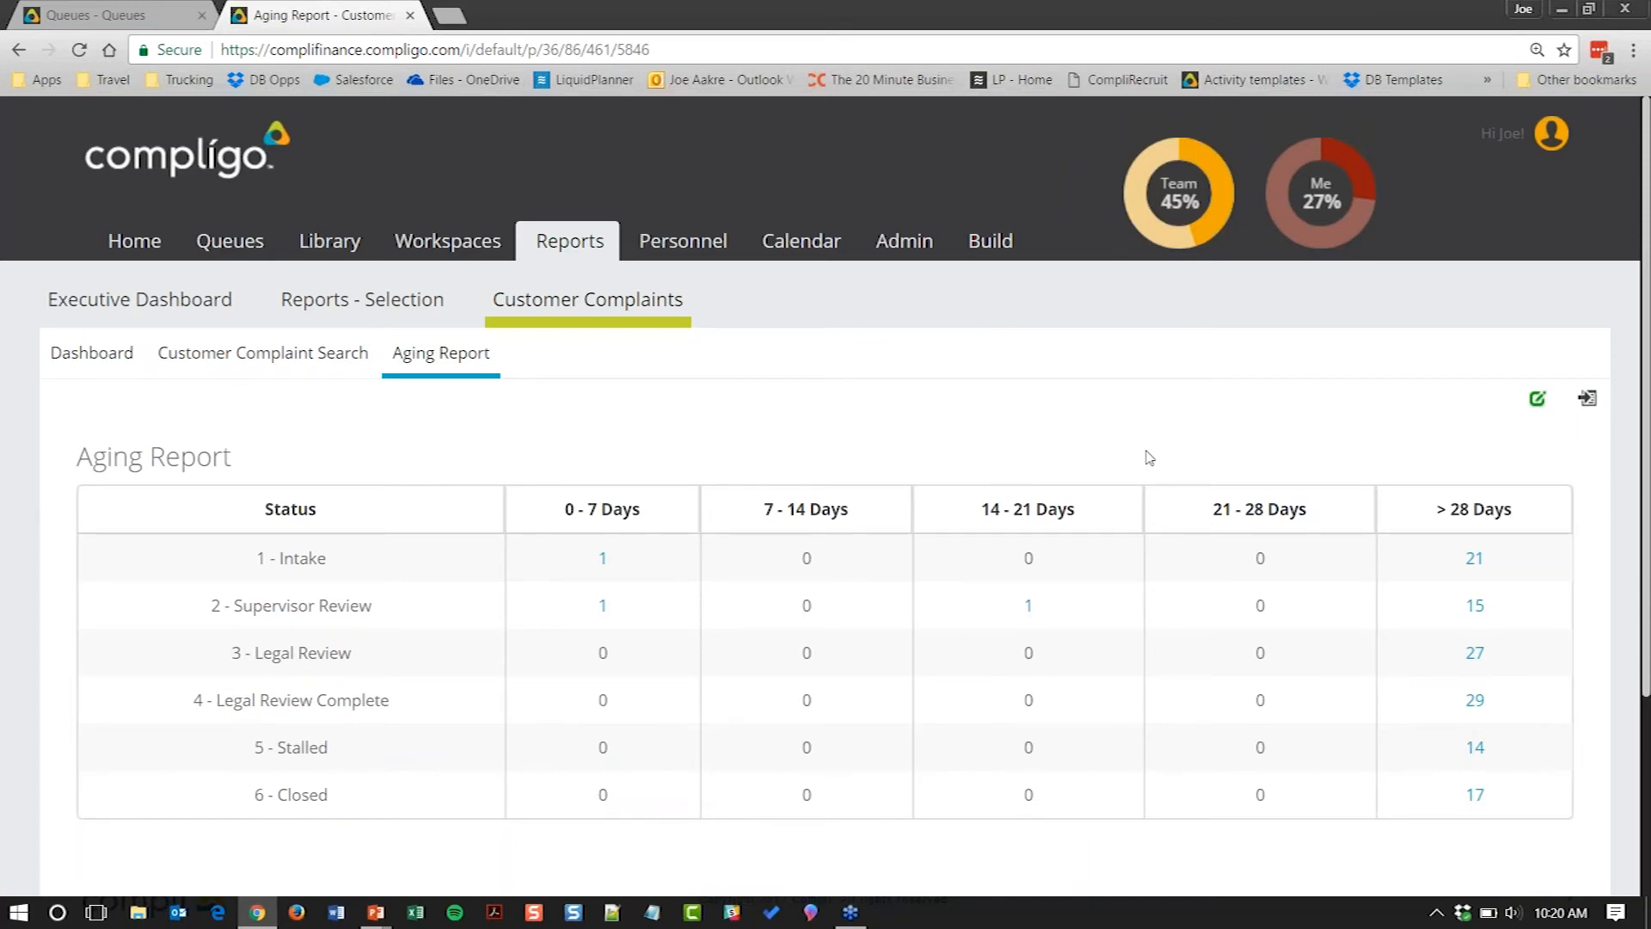
Step: Drill into the Legal Review cases older than 28 days in the Aging Report and review the case list
{"action": "scroll", "coordinate": [1150, 458], "scroll_direction": "down", "scroll_amount": 3}
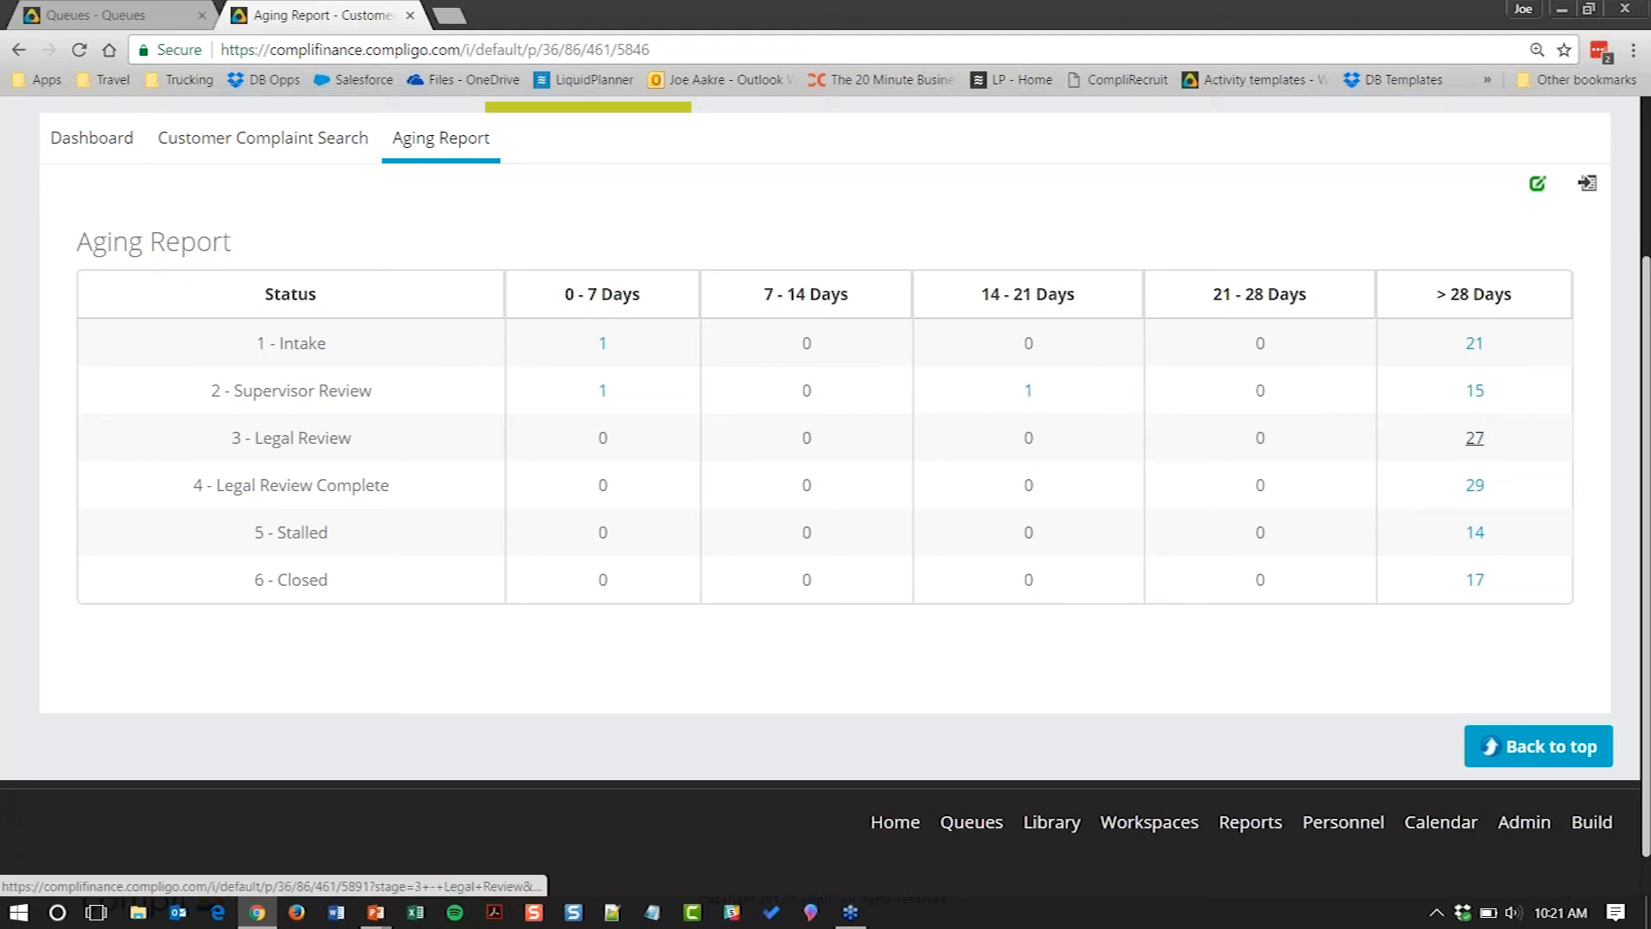
{"action": "left_click", "coordinate": [1475, 437]}
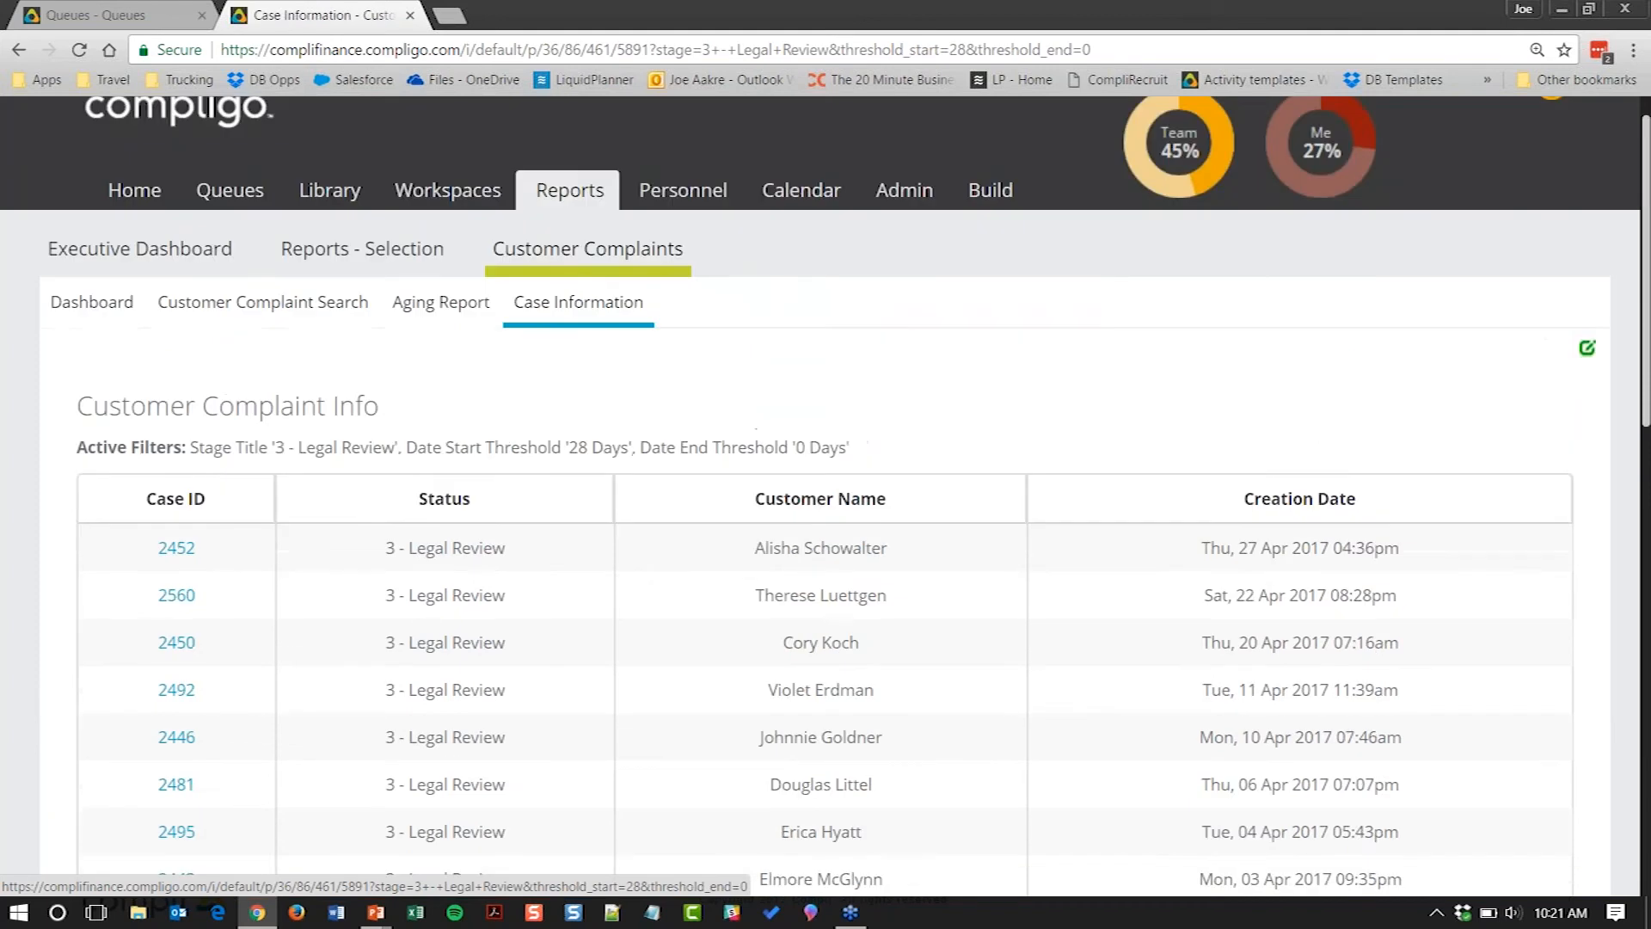
{"action": "scroll", "coordinate": [910, 616], "scroll_direction": "down", "scroll_amount": 5}
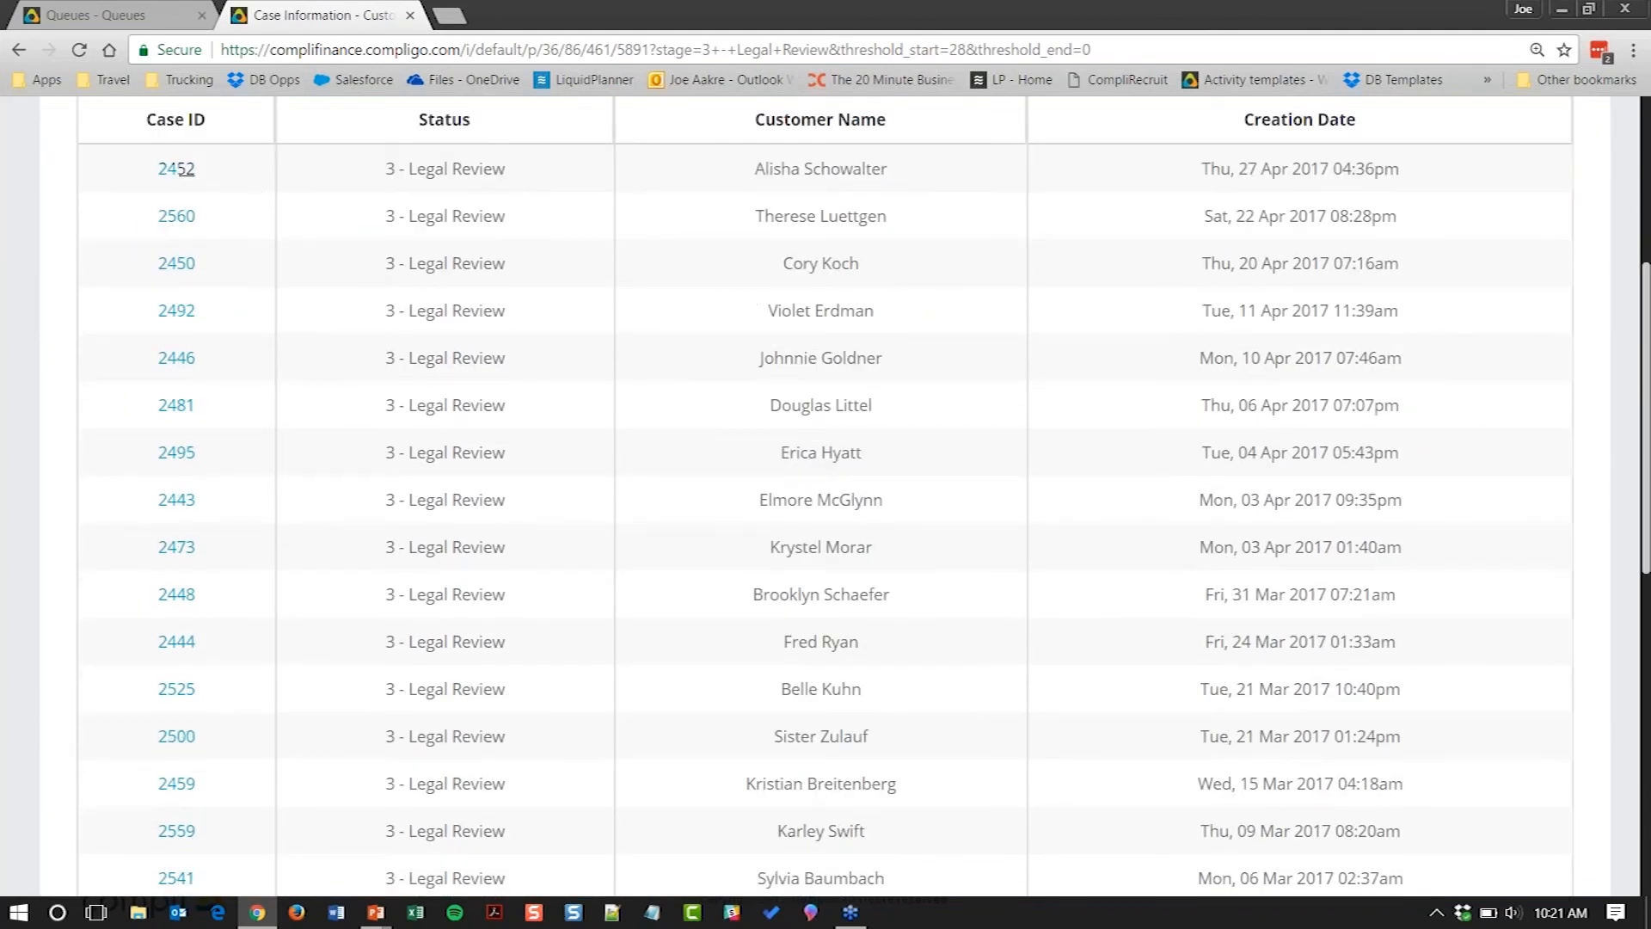
Step: Open the first Legal Review case to view its complaint details, and return to the complaints dashboard's volume charts
{"action": "left_click", "coordinate": [177, 169]}
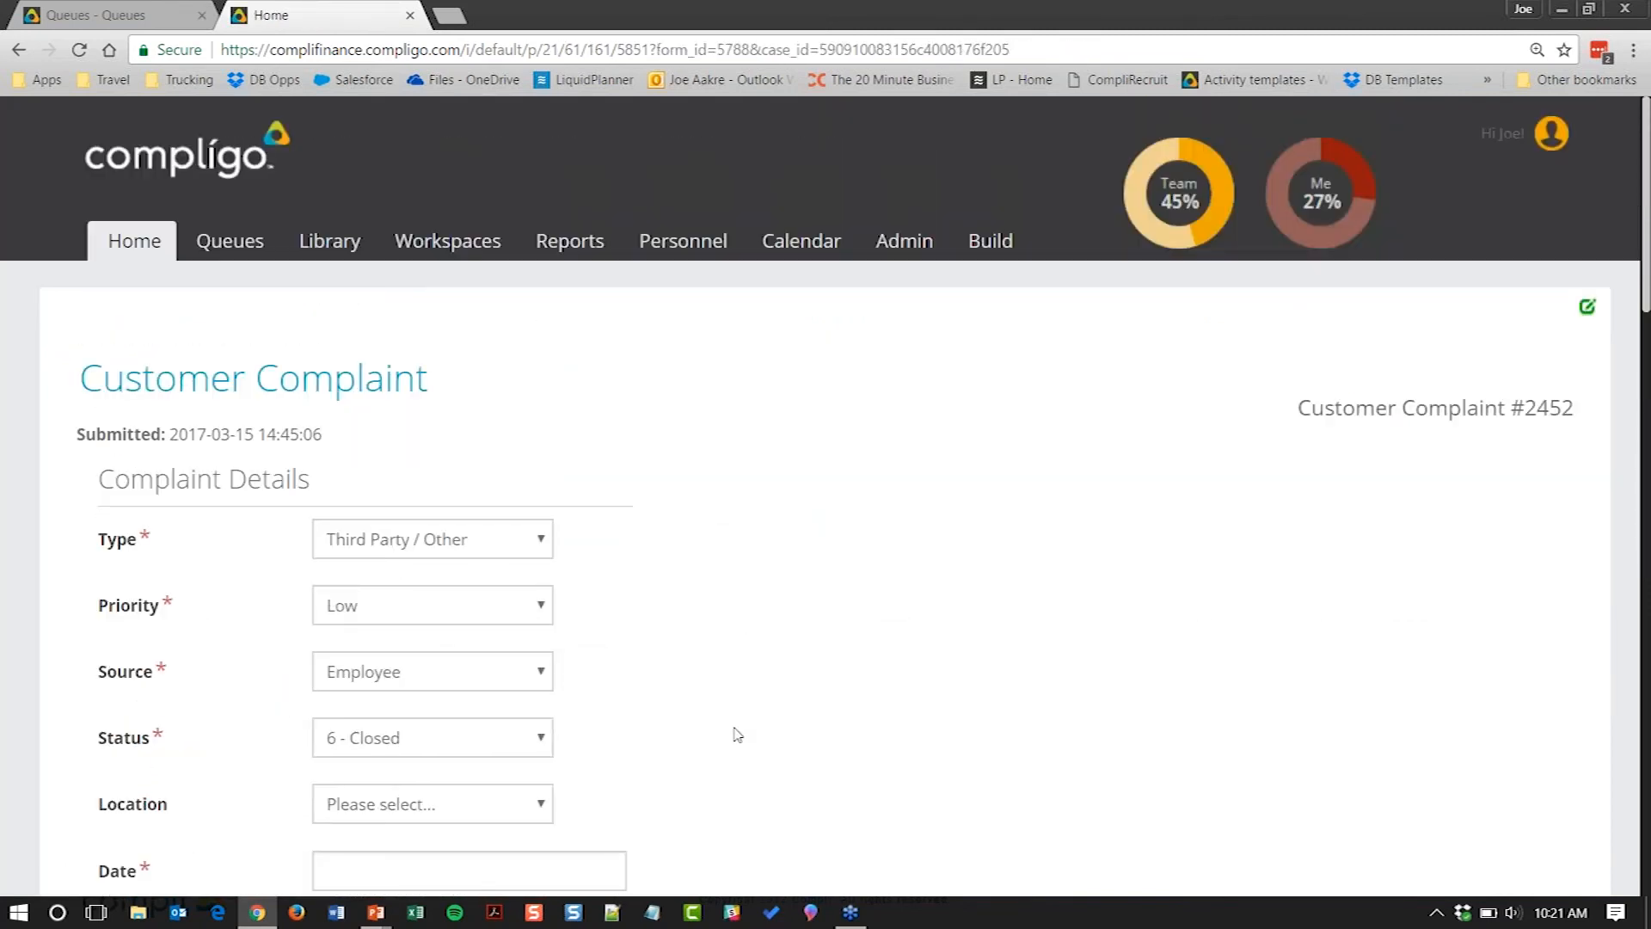
{"action": "key", "text": "alt+Left"}
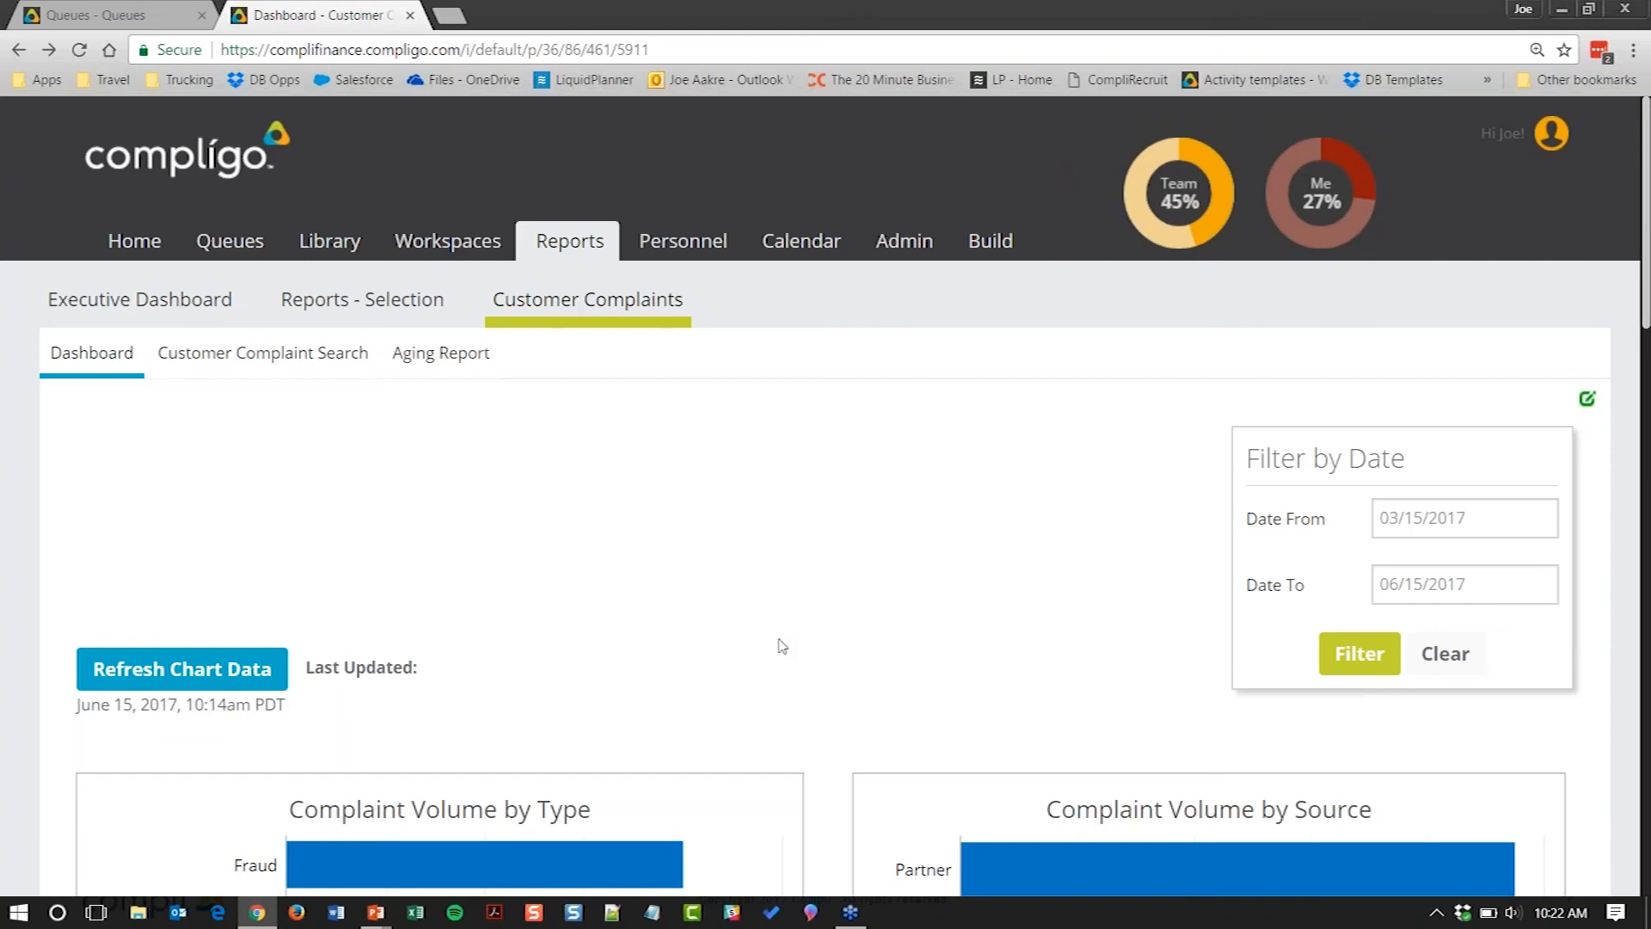
{"action": "scroll", "coordinate": [789, 645], "scroll_direction": "down", "scroll_amount": 3}
{"action": "mouse_move", "coordinate": [537, 653]}
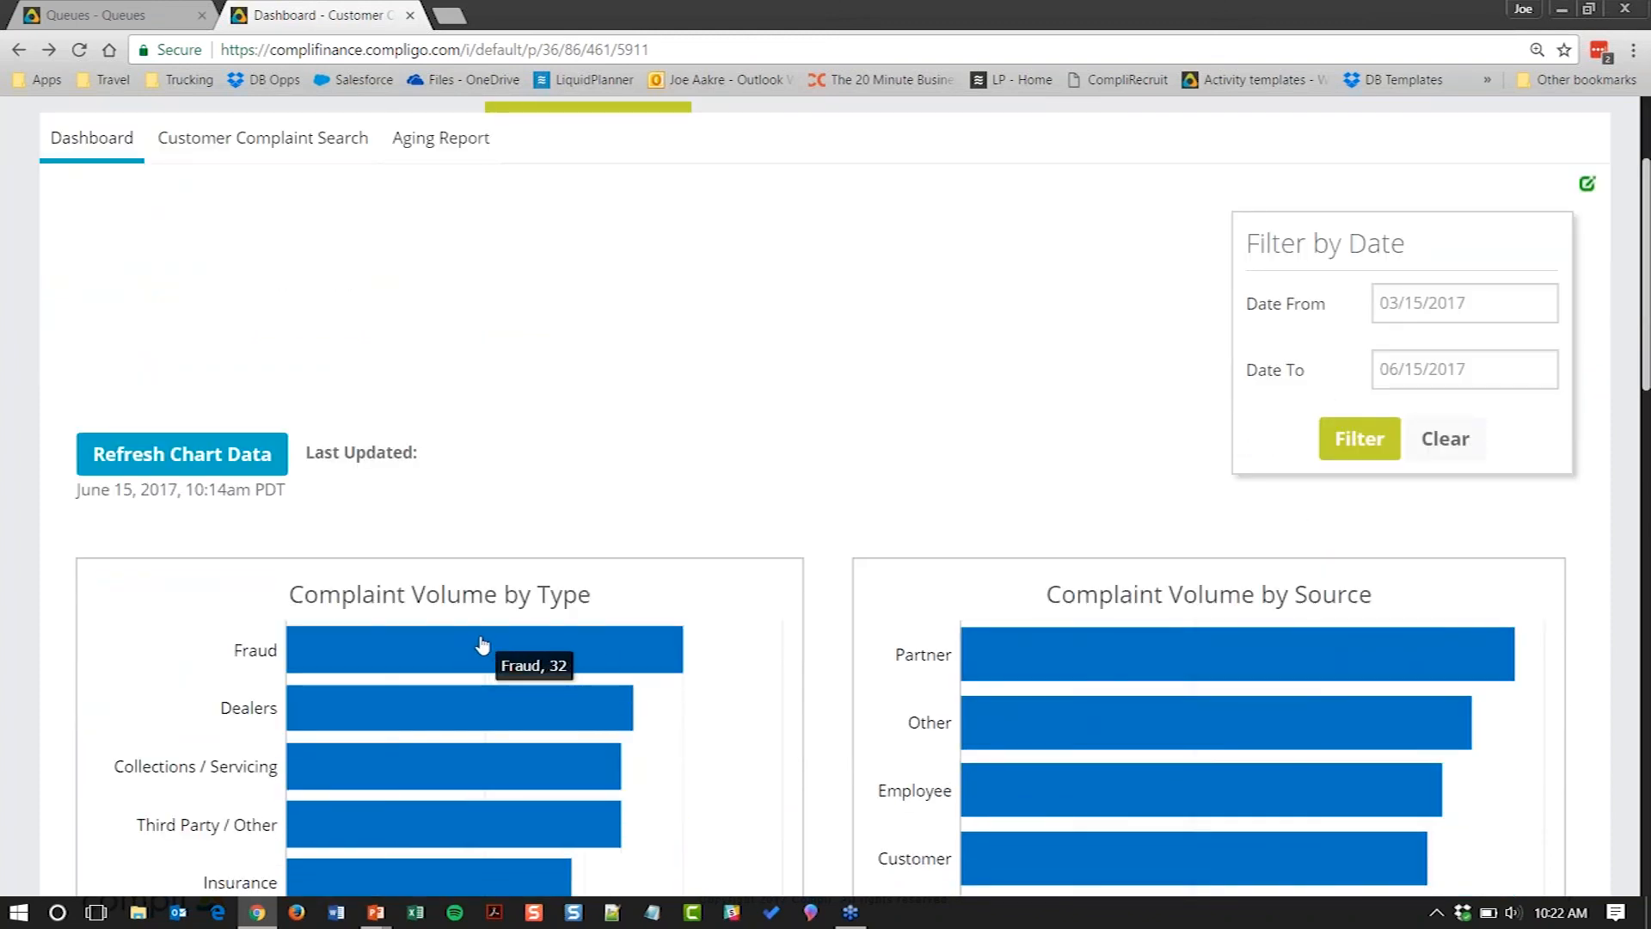
{"action": "scroll", "coordinate": [480, 643], "scroll_direction": "up", "scroll_amount": 3}
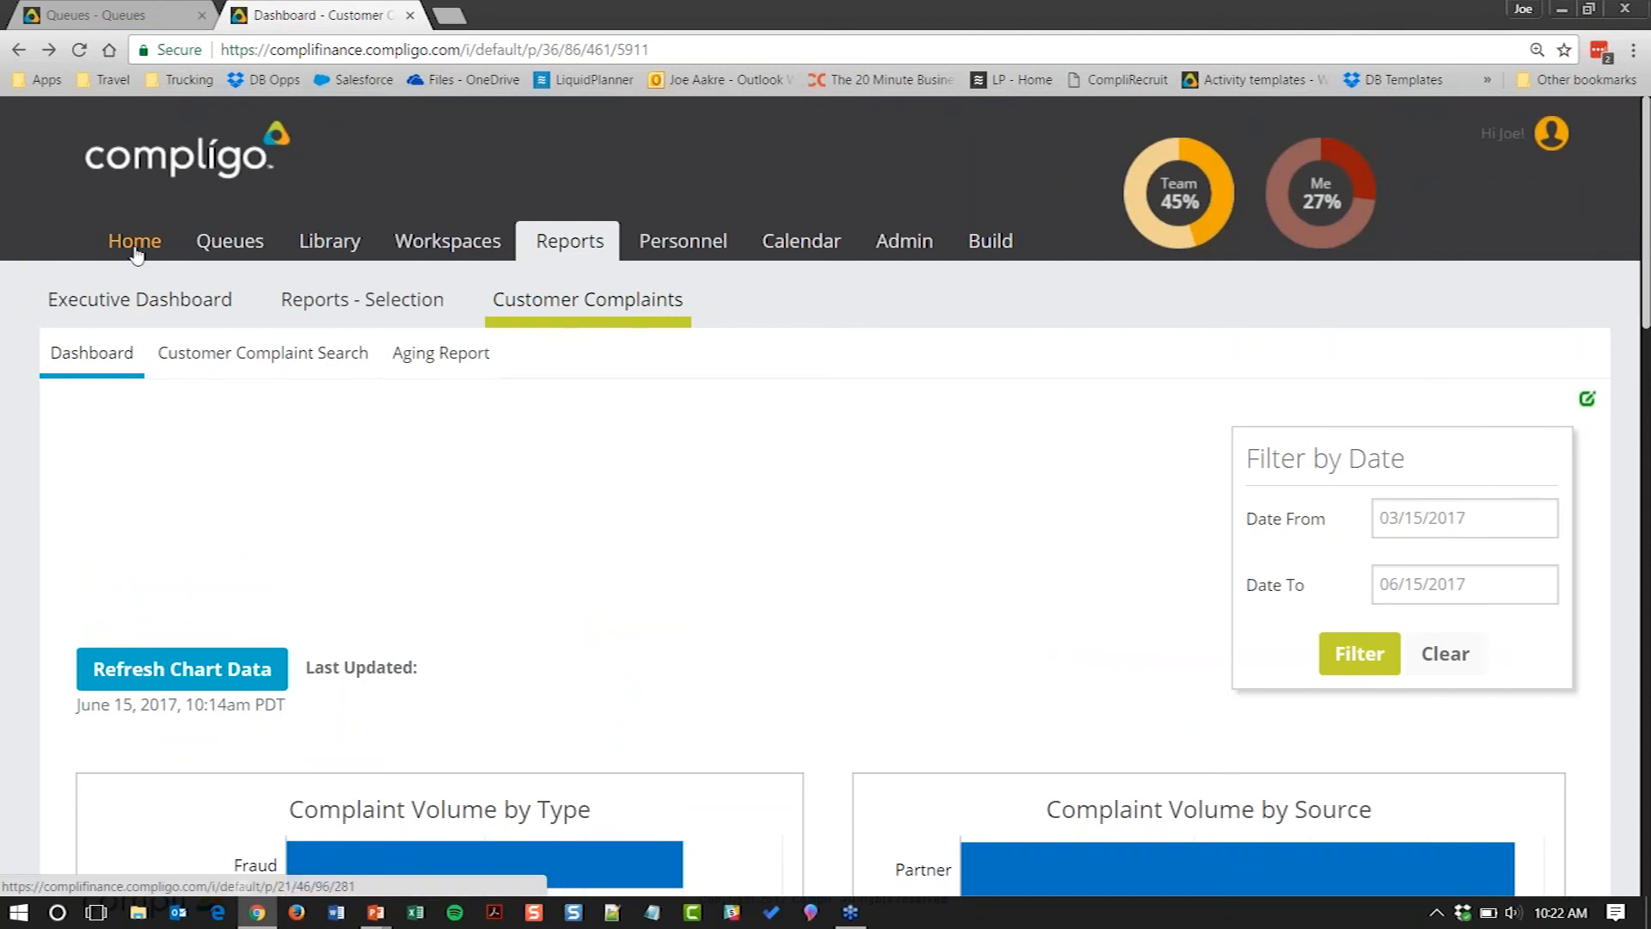
Step: Review the inbox items on the home page and switch to the PowerPoint presentation
{"action": "left_click", "coordinate": [134, 242]}
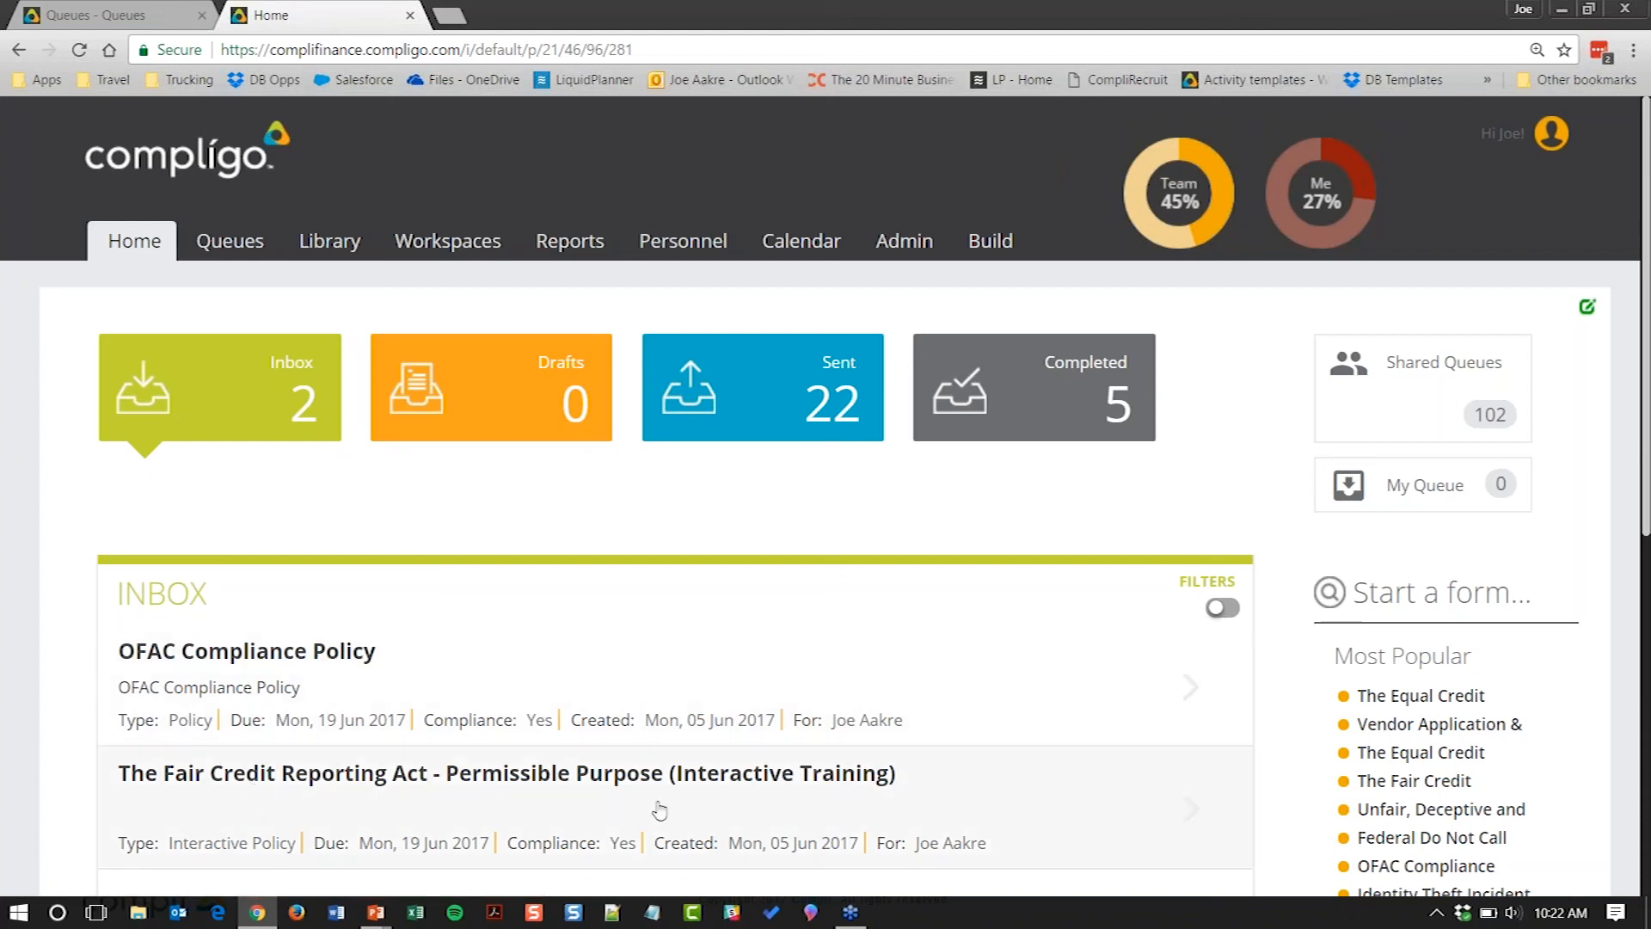
{"action": "scroll", "coordinate": [715, 803], "scroll_direction": "down", "scroll_amount": 1}
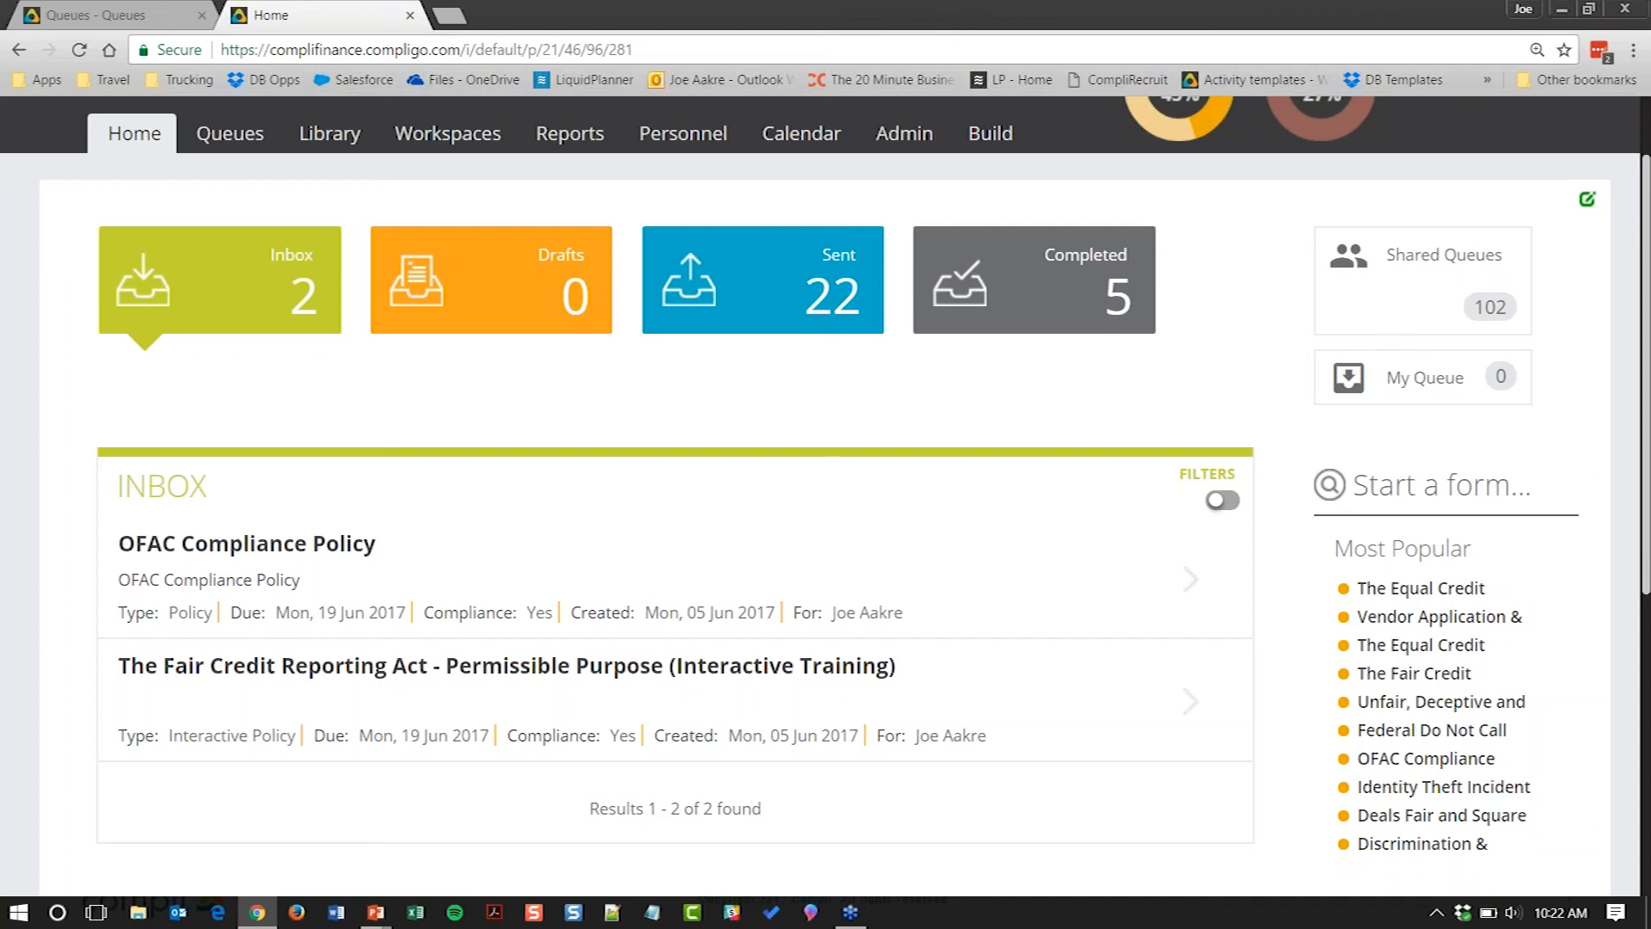
{"action": "scroll", "coordinate": [825, 516], "scroll_direction": "up", "scroll_amount": 2}
{"action": "key", "text": "alt+Tab"}
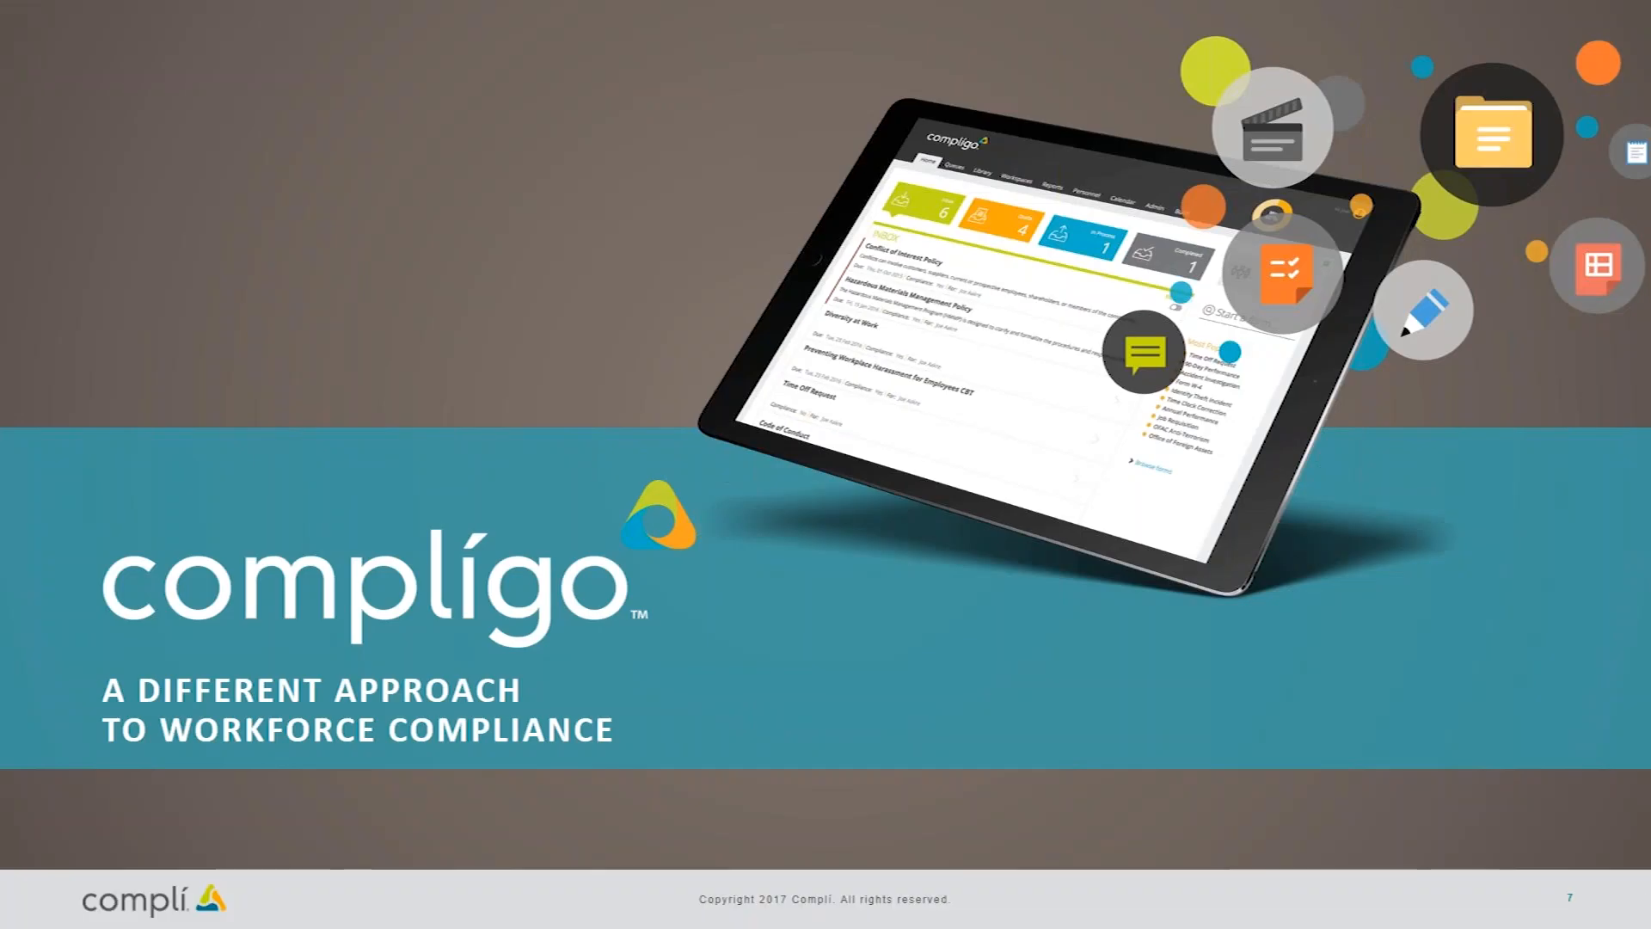